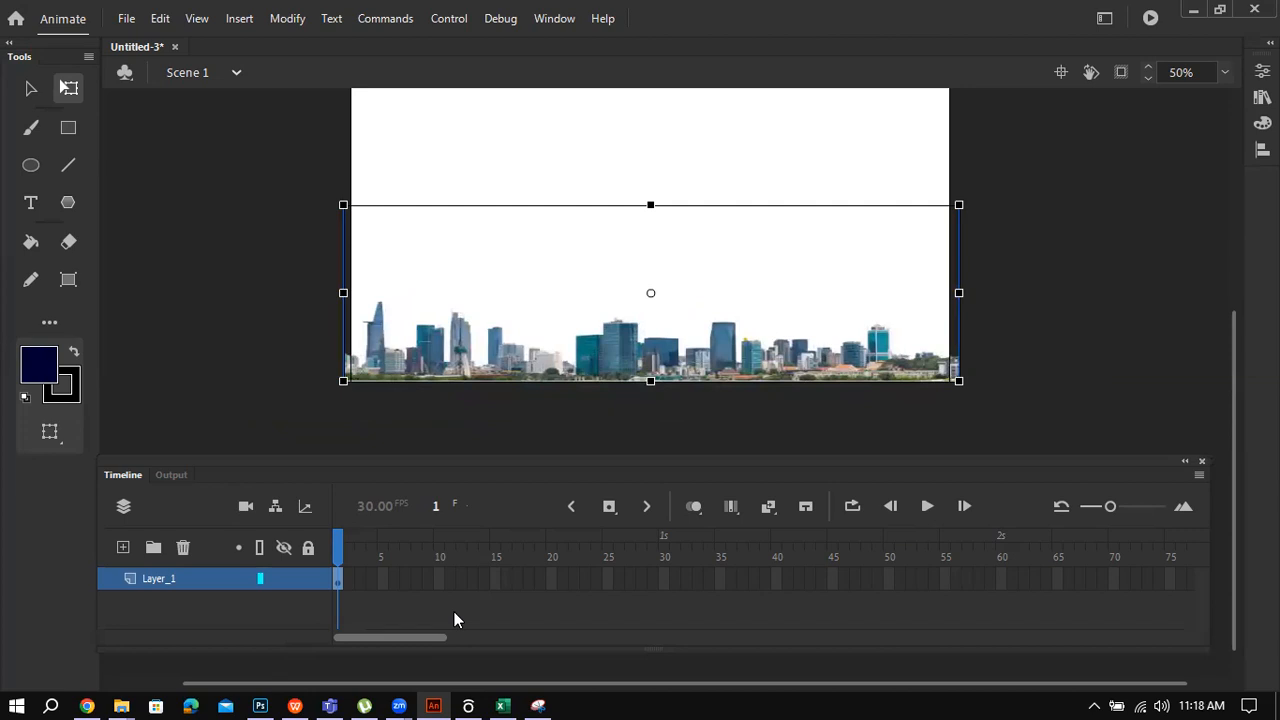
# Step: Insert a keyframe at frame 180 on Layer_1 to extend the skyline
pyautogui.hscroll(5, 454, 620)
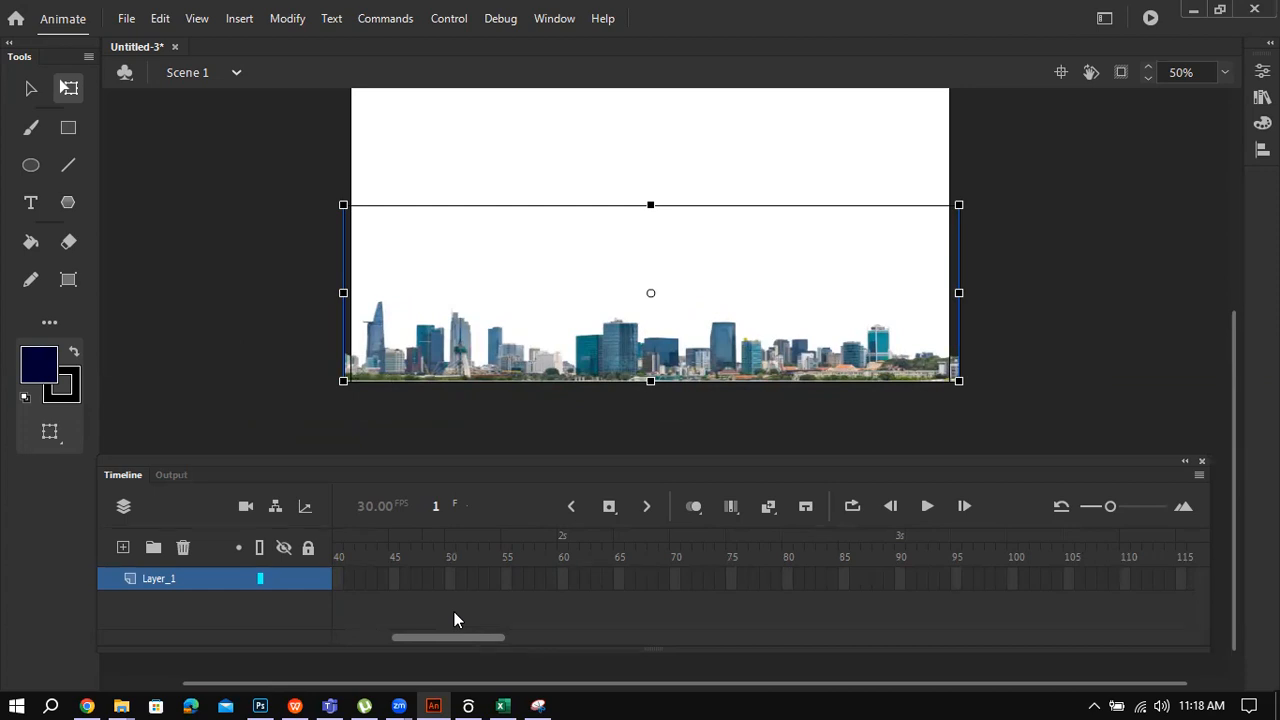
pyautogui.hscroll(12, 454, 620)
pyautogui.hscroll(2, 454, 620)
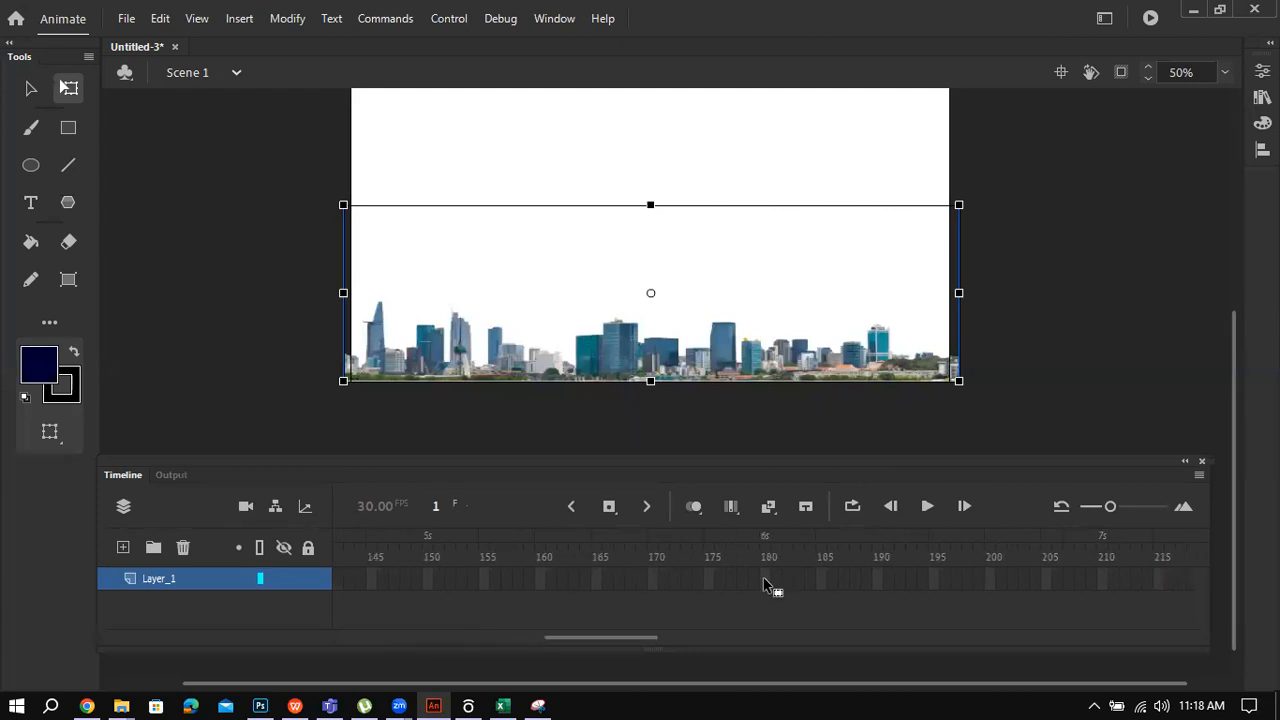
pyautogui.rightClick(765, 580)
pyautogui.click(837, 217)
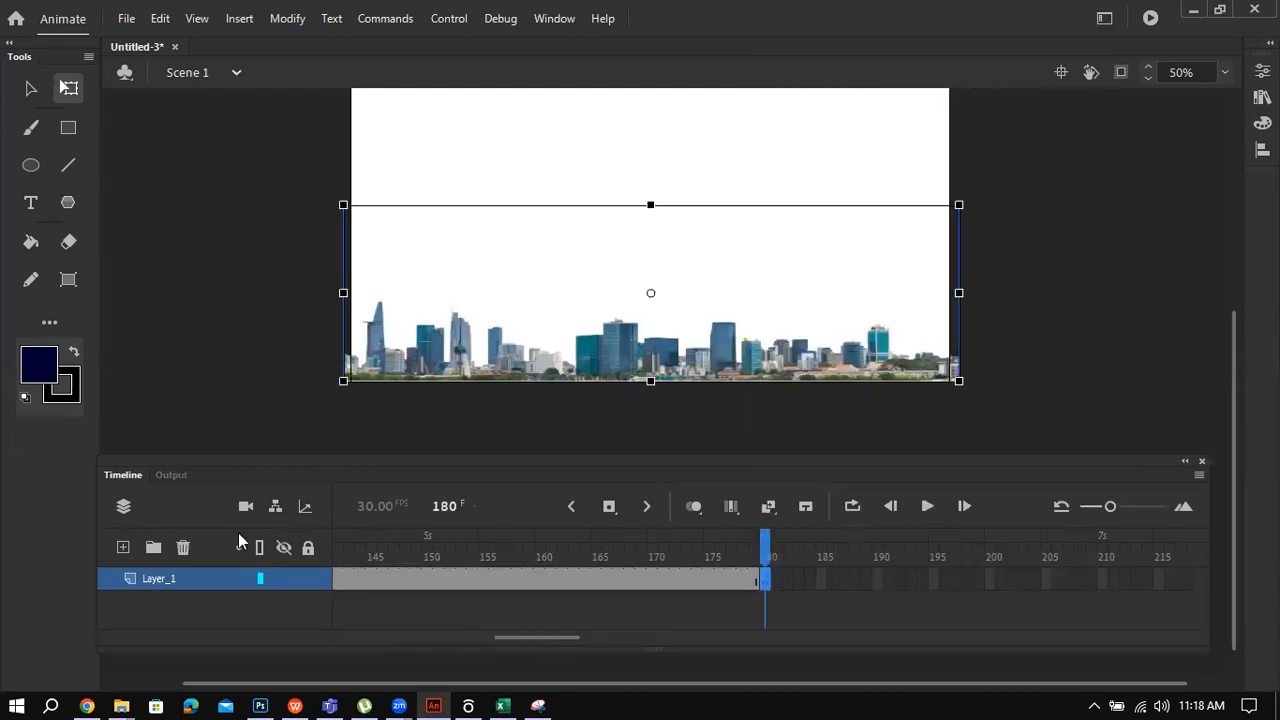
# Step: Rename Layer_1 to 'building'
pyautogui.doubleClick(161, 580)
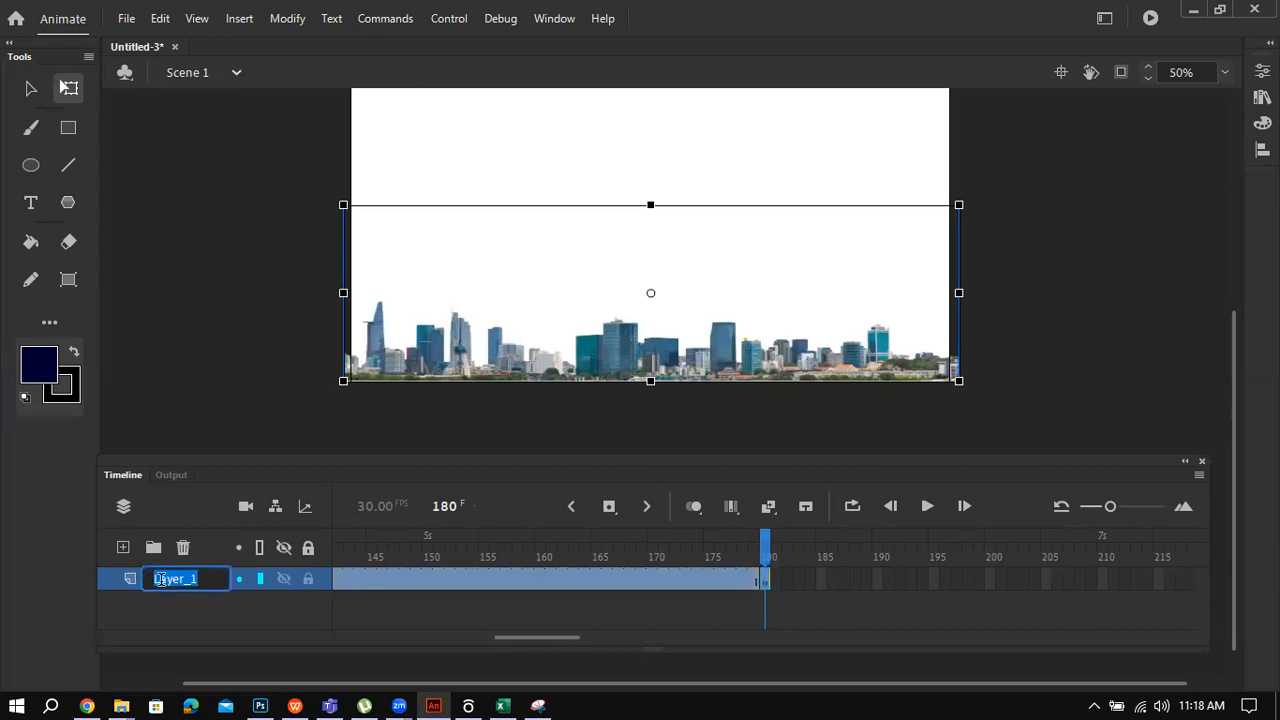
pyautogui.write('building')
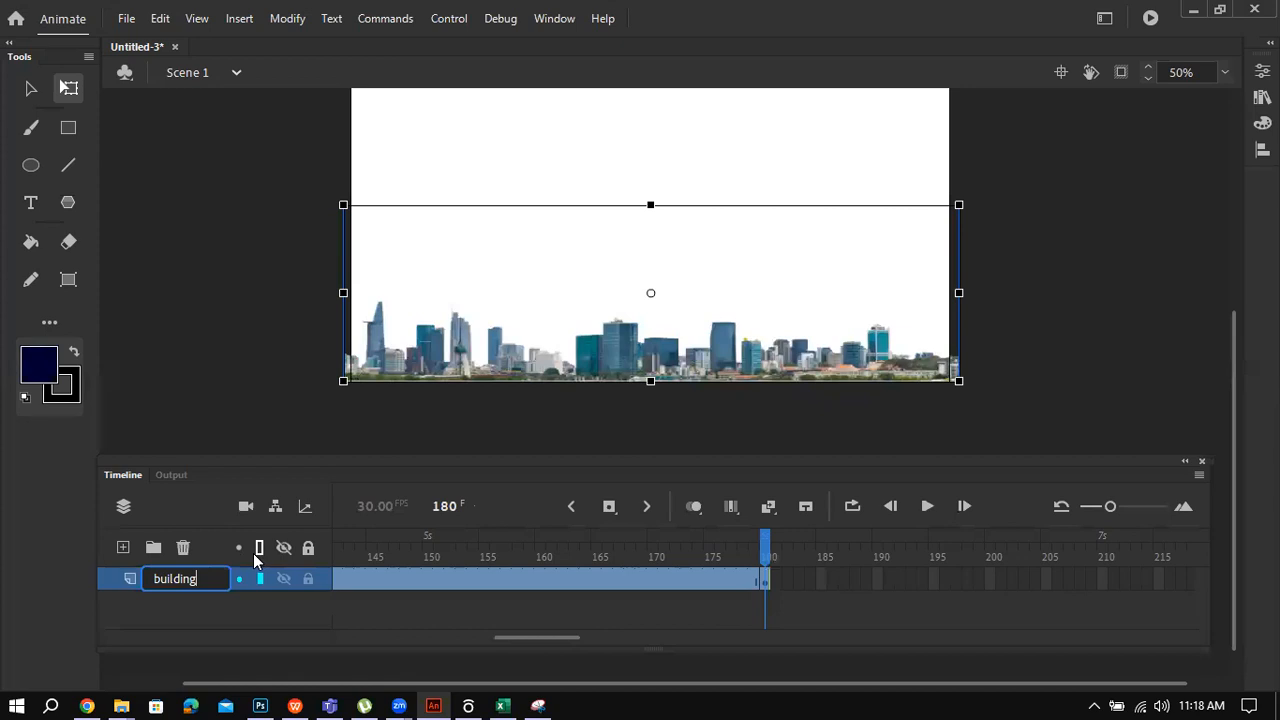
pyautogui.click(231, 608)
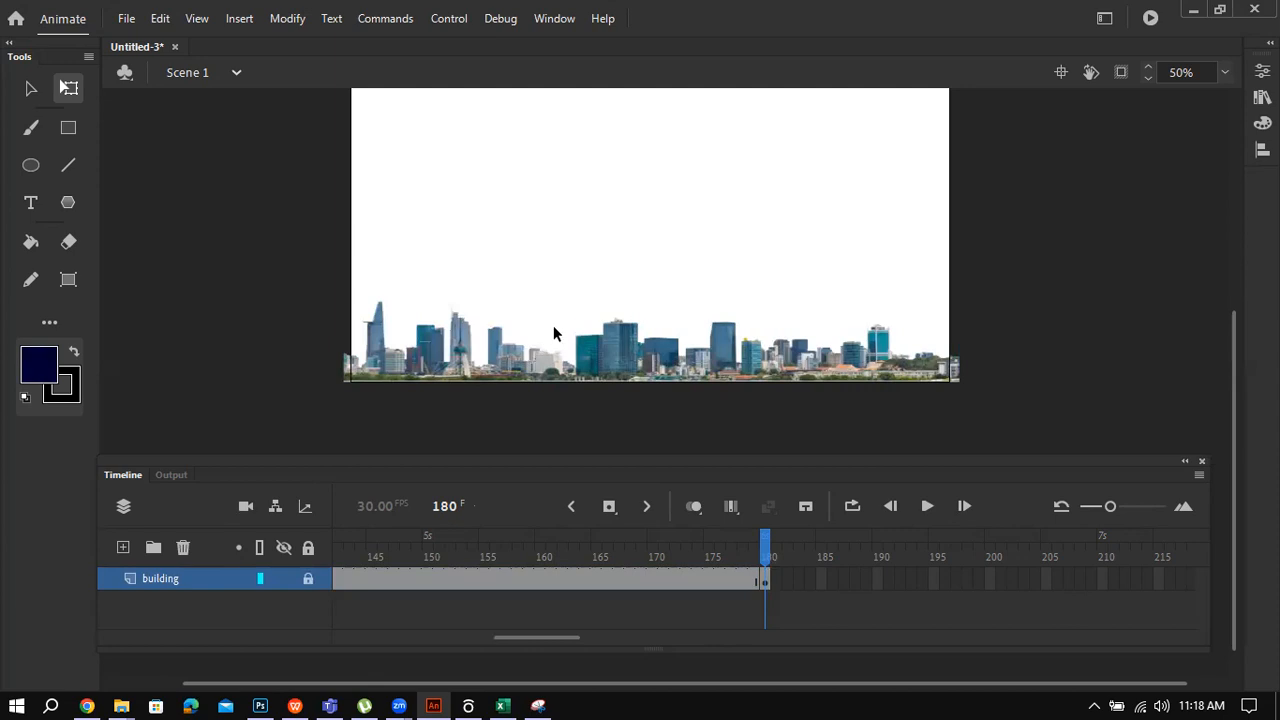
# Step: Add a new layer and drag Cloud.png from the Library onto the stage
pyautogui.click(122, 546)
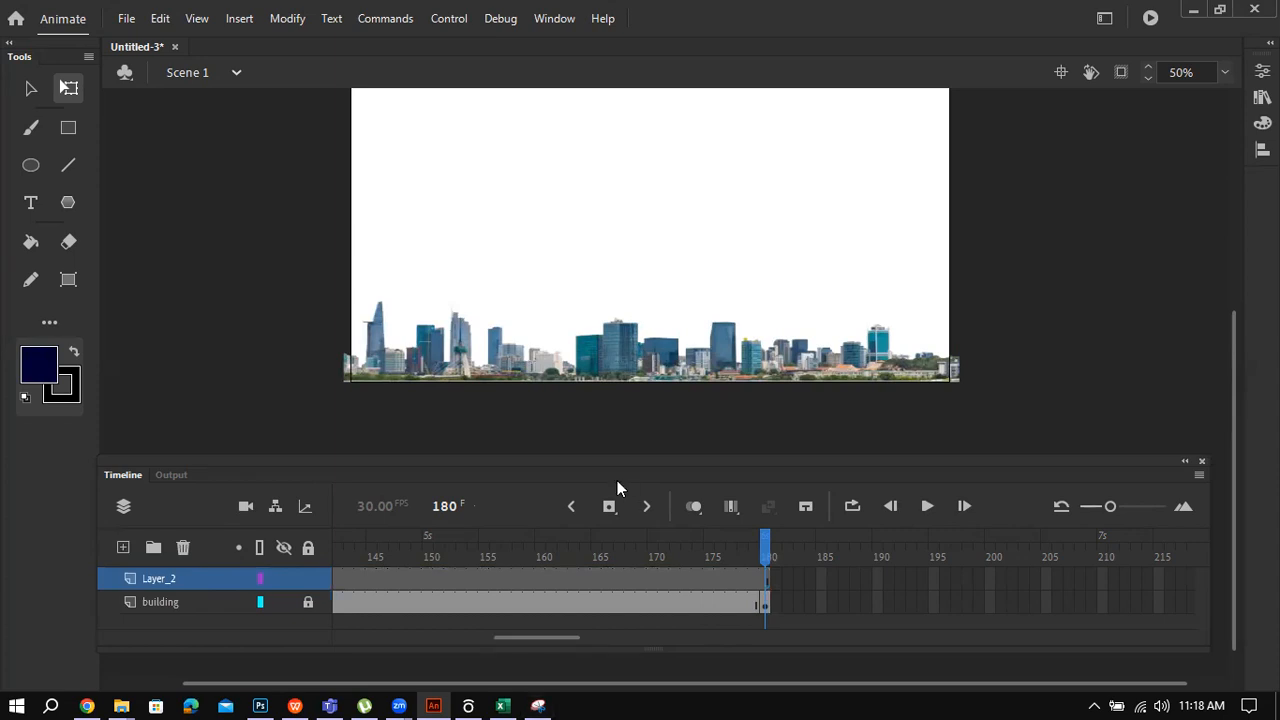
pyautogui.hotkey('ctrl', 'l')
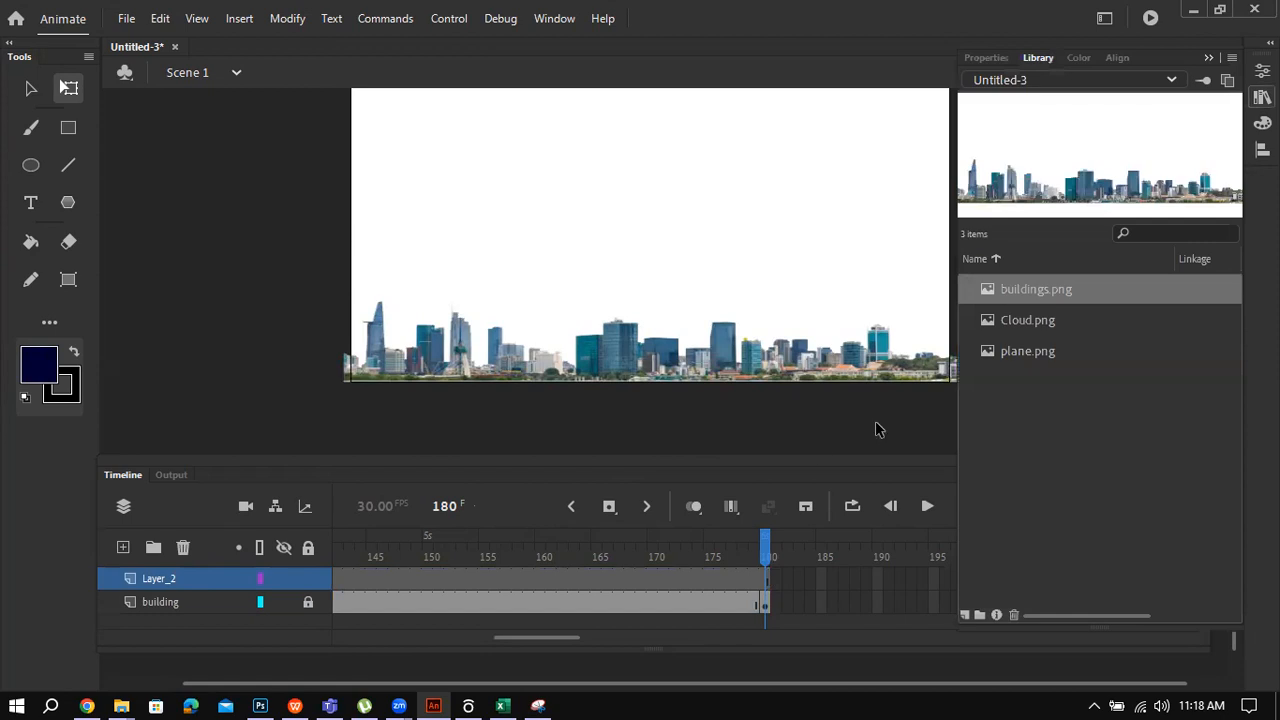
pyautogui.click(1006, 322)
pyautogui.moveTo(716, 175); pyautogui.dragTo(412, 150)
pyautogui.click(443, 206)
# Step: Enlarge the cloud from its corner and move it over the stage centre
pyautogui.click(577, 181)
pyautogui.moveTo(541, 160); pyautogui.dragTo(649, 206)
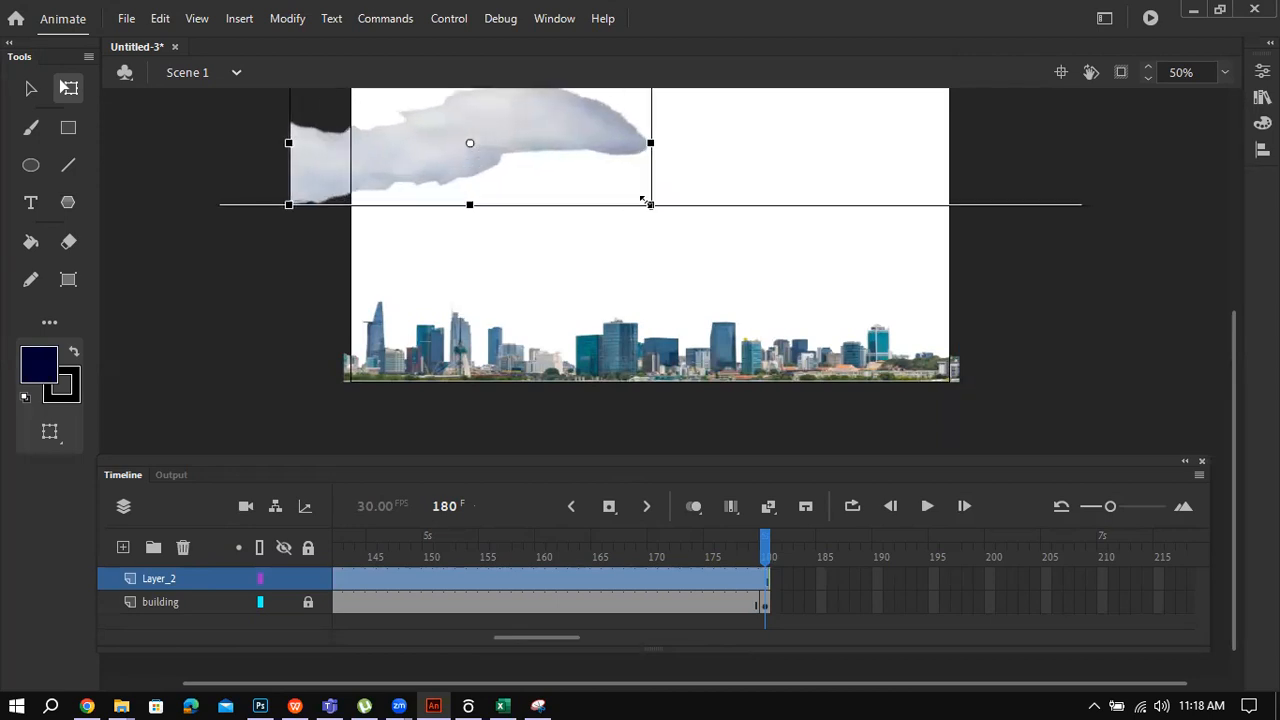
pyautogui.moveTo(551, 136); pyautogui.dragTo(703, 174)
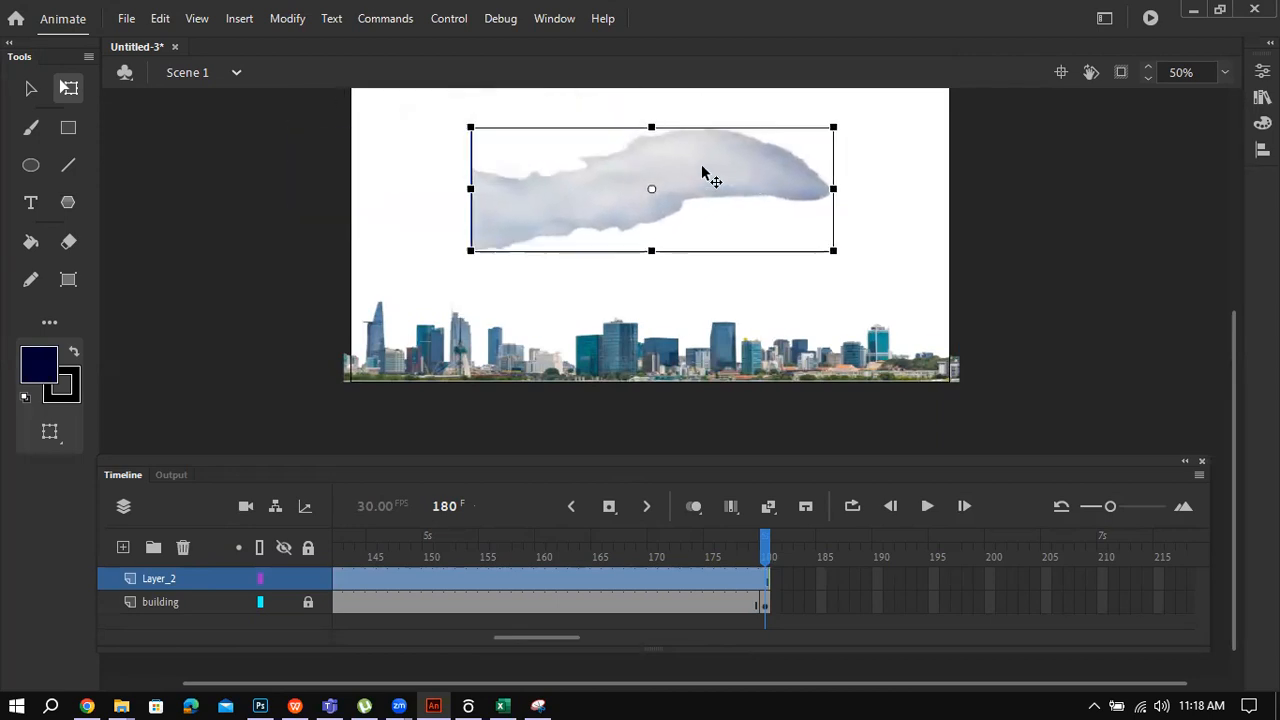
pyautogui.click(243, 314)
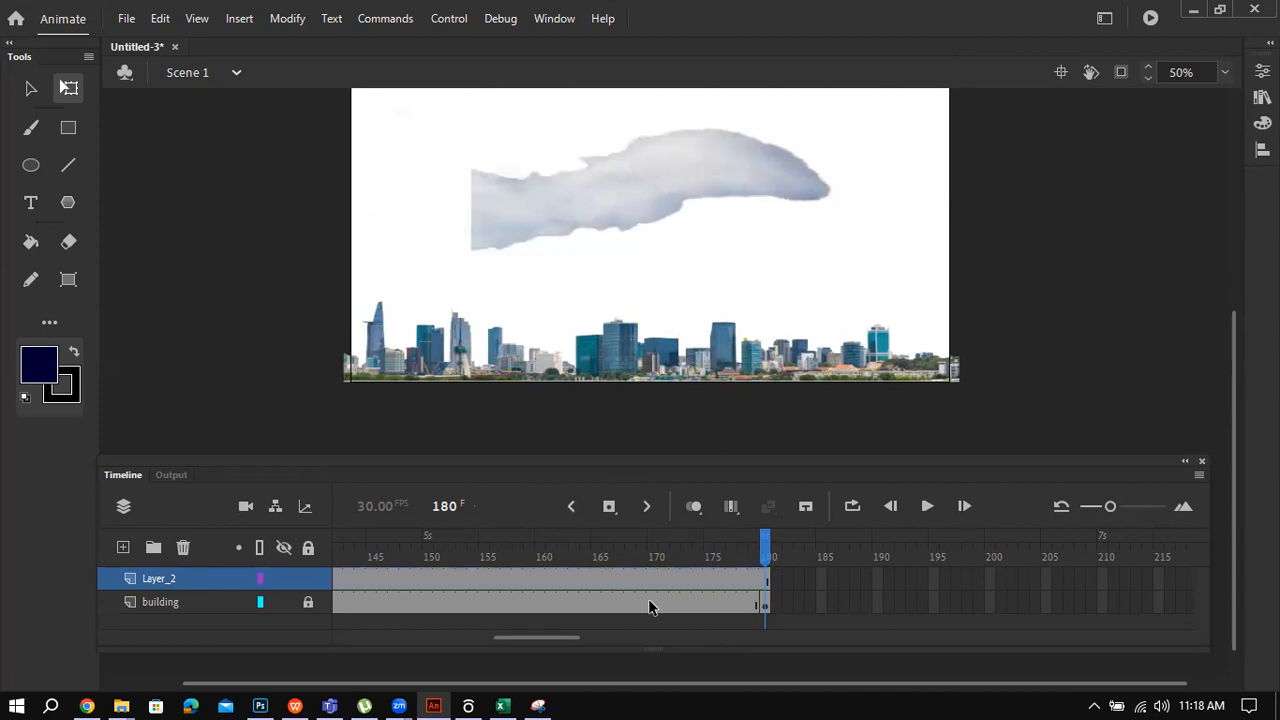
# Step: Rename Layer_2 to 'cloud'
pyautogui.doubleClick(170, 578)
pyautogui.write('cloud')
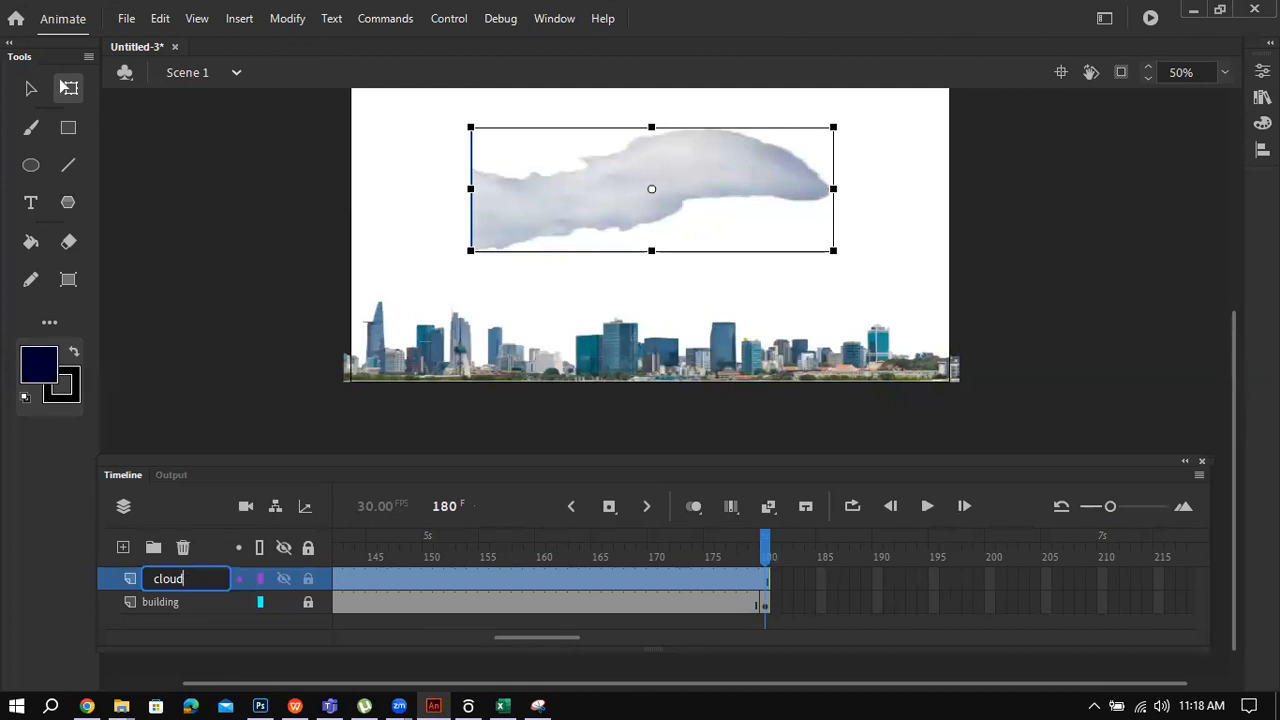
pyautogui.click(226, 296)
# Step: Move the cloud toward the stage's upper left and widen it slightly
pyautogui.moveTo(503, 220); pyautogui.dragTo(391, 209)
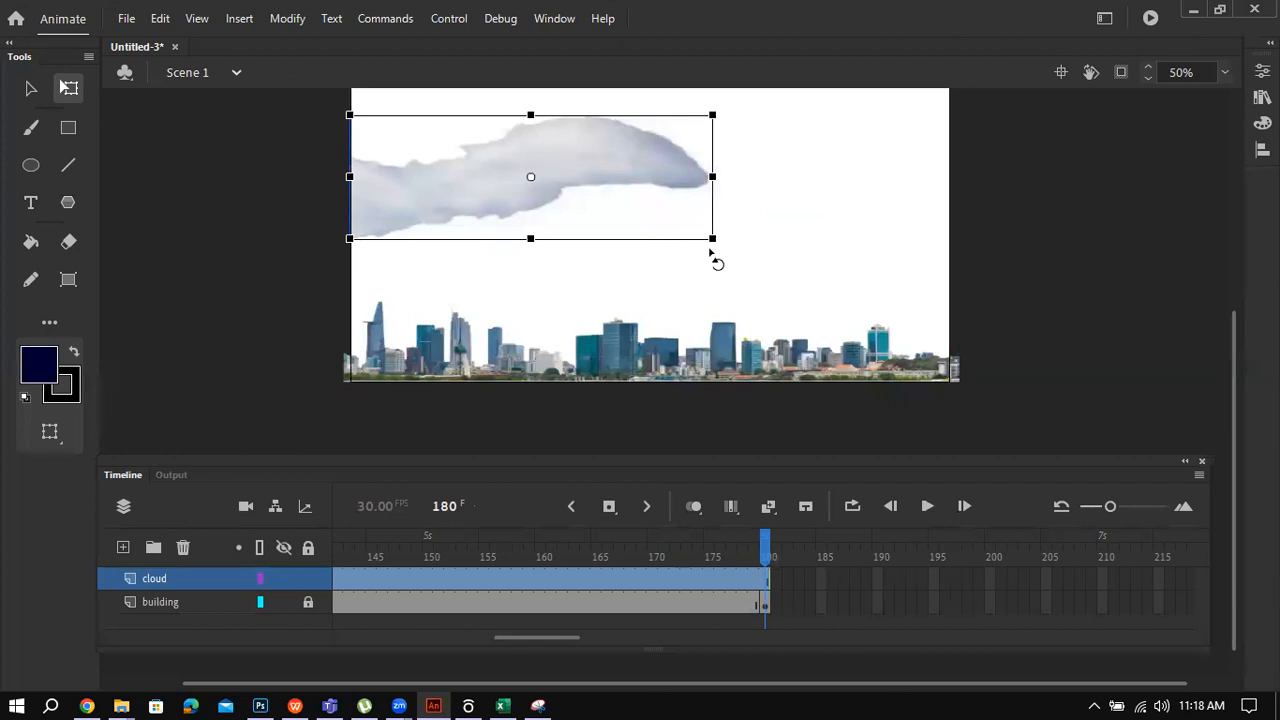
pyautogui.moveTo(714, 241); pyautogui.dragTo(733, 240)
pyautogui.moveTo(595, 170); pyautogui.dragTo(628, 174)
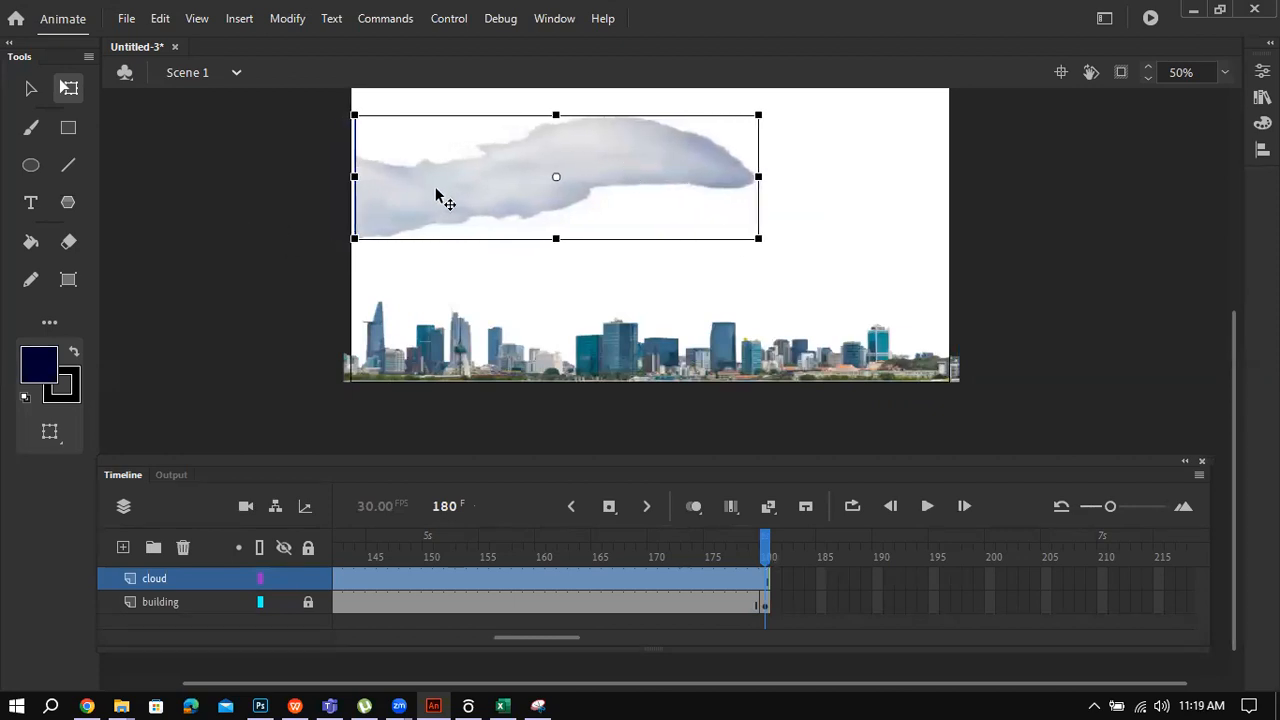
pyautogui.moveTo(437, 197); pyautogui.dragTo(443, 214)
pyautogui.click(251, 215)
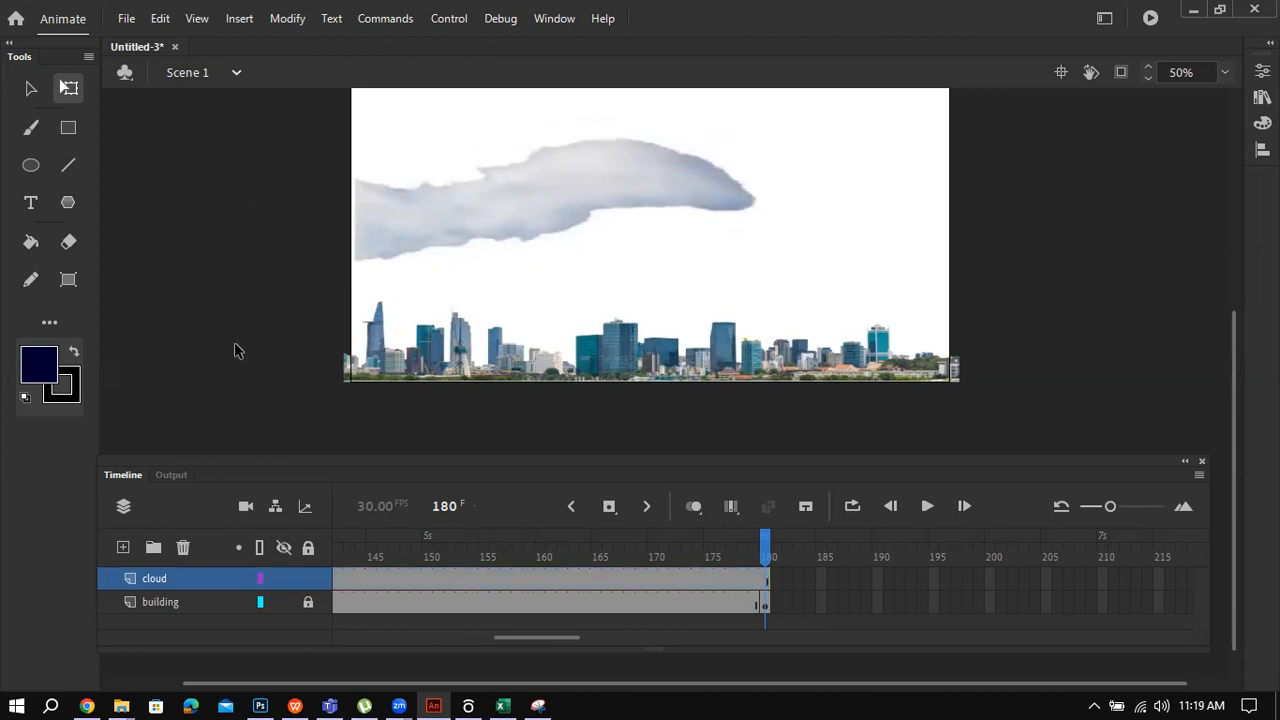
# Step: Add a new layer named 'plane'
pyautogui.click(122, 548)
pyautogui.click(172, 578)
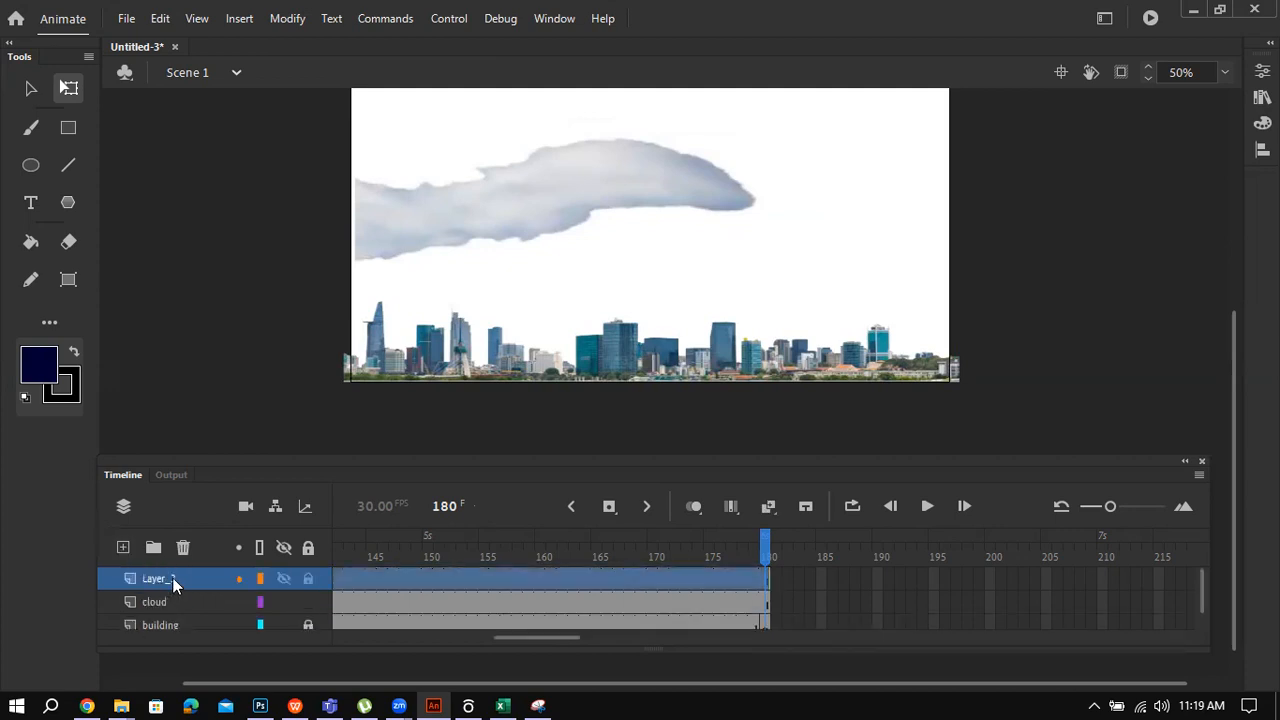
pyautogui.doubleClick(172, 578)
pyautogui.write('plane')
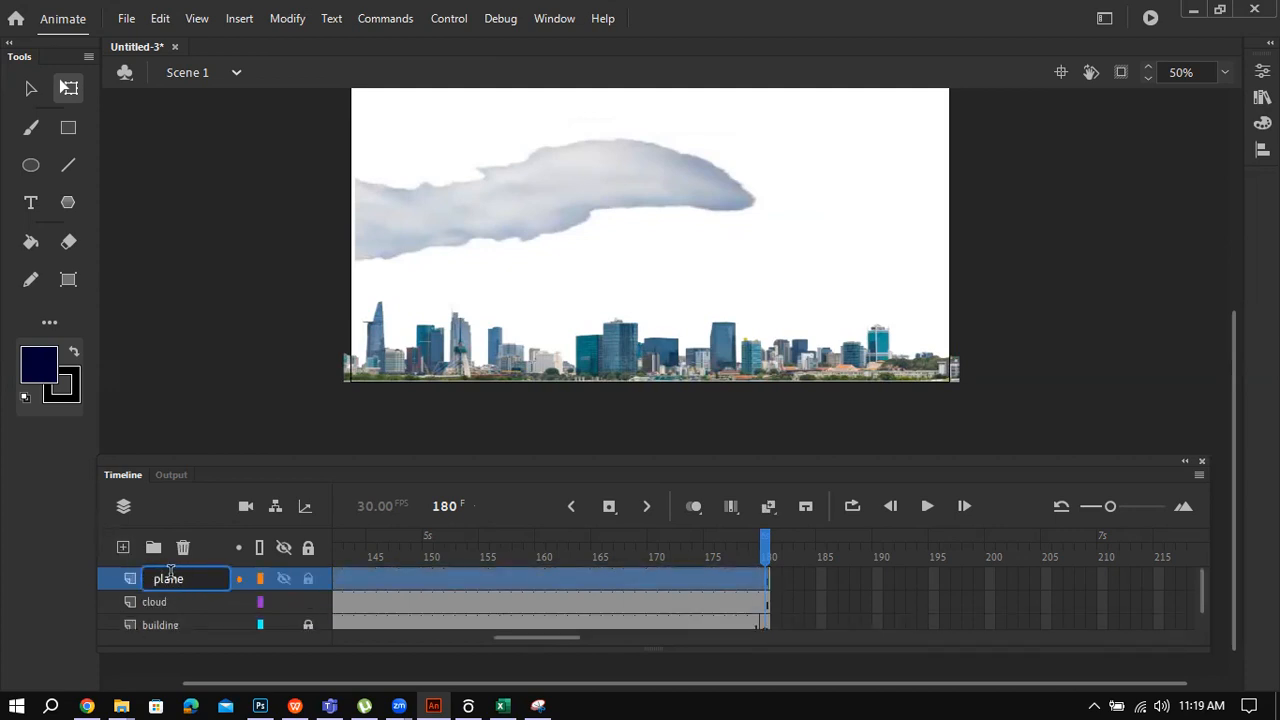
pyautogui.click(228, 347)
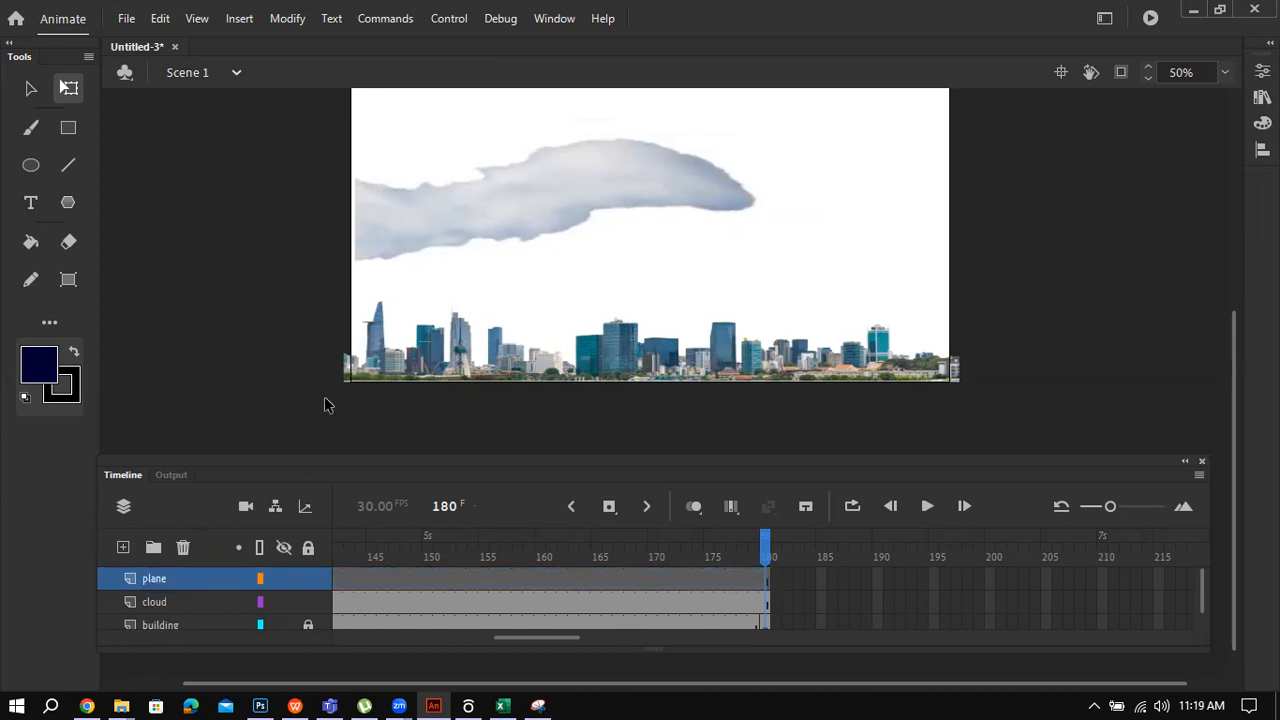
# Step: Drag plane.png from the Library onto the stage
pyautogui.hotkey('ctrl', 'l')
pyautogui.click(1025, 354)
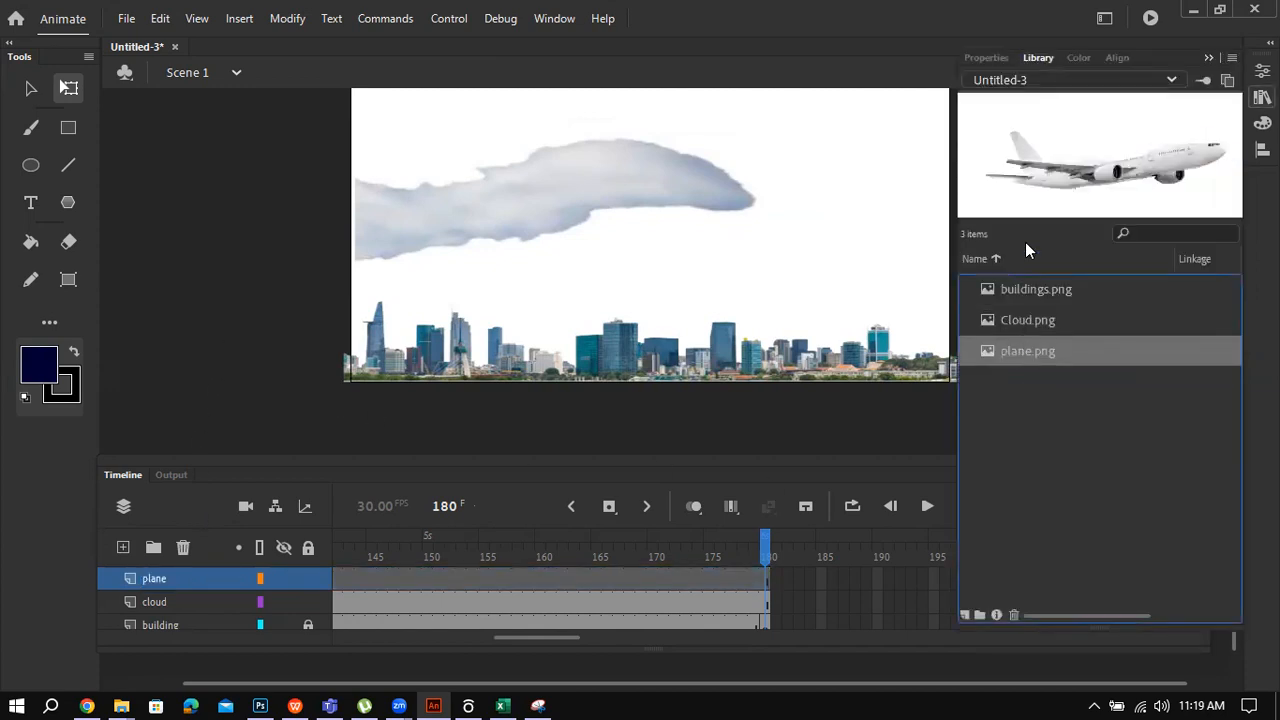
pyautogui.moveTo(1026, 191); pyautogui.dragTo(557, 252)
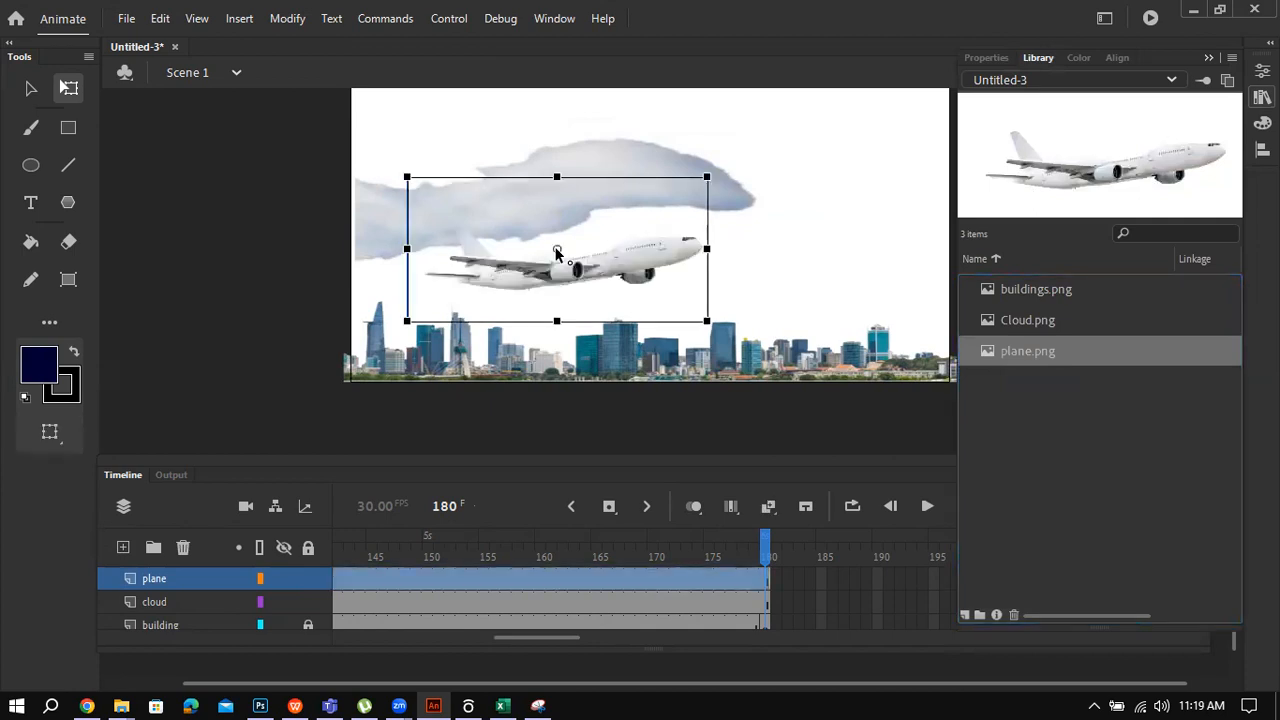
pyautogui.click(851, 288)
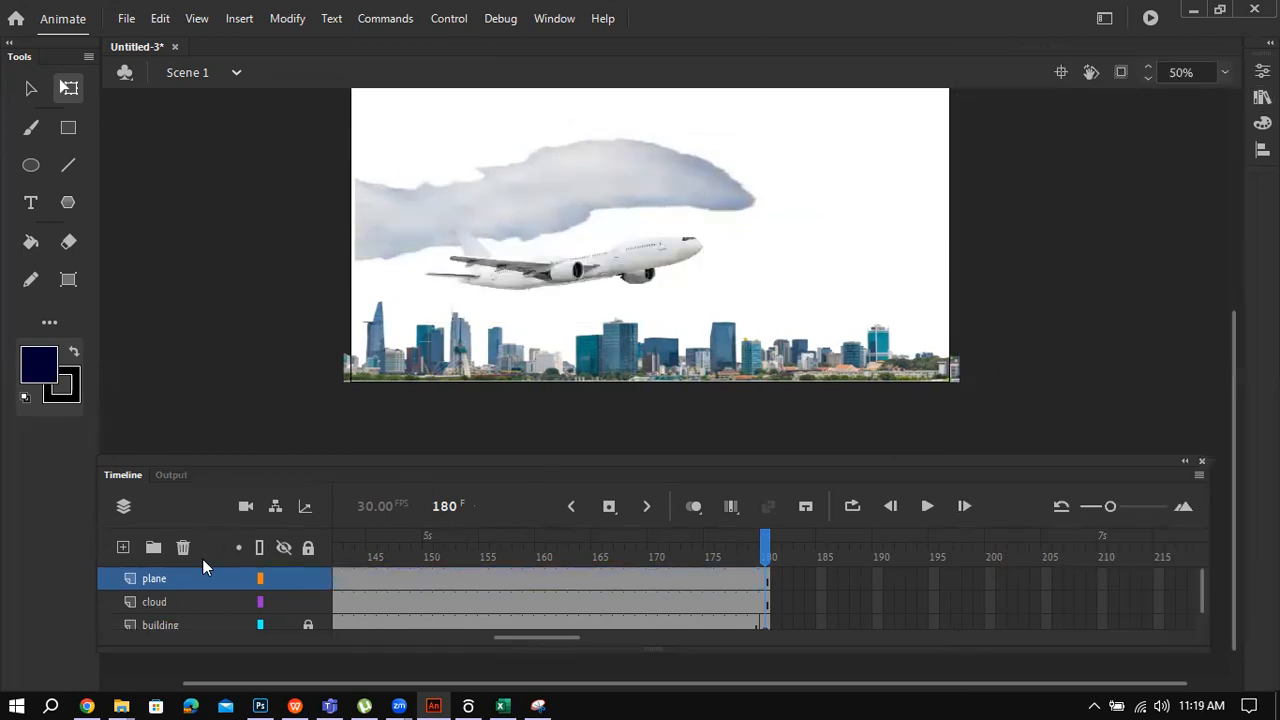
# Step: Move the plane layer below the cloud layer and raise the plane under the cloud
pyautogui.moveTo(172, 581); pyautogui.dragTo(172, 605)
pyautogui.click(172, 626)
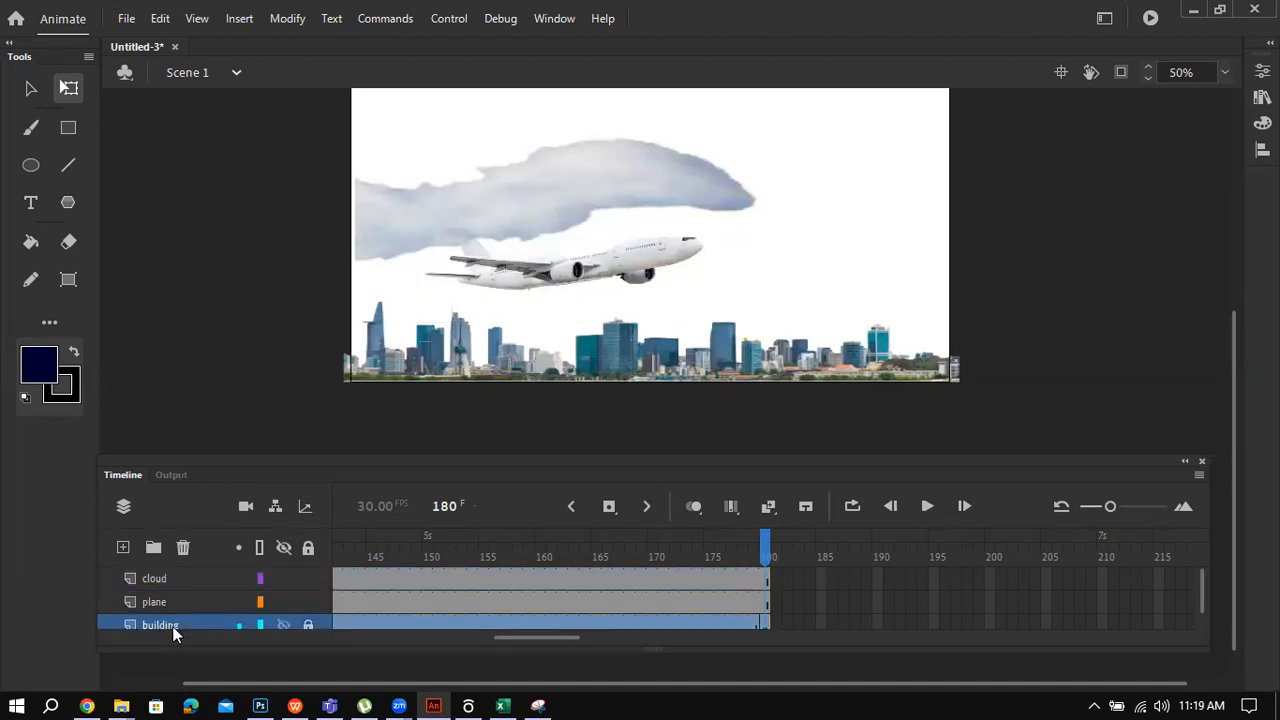
pyautogui.click(171, 604)
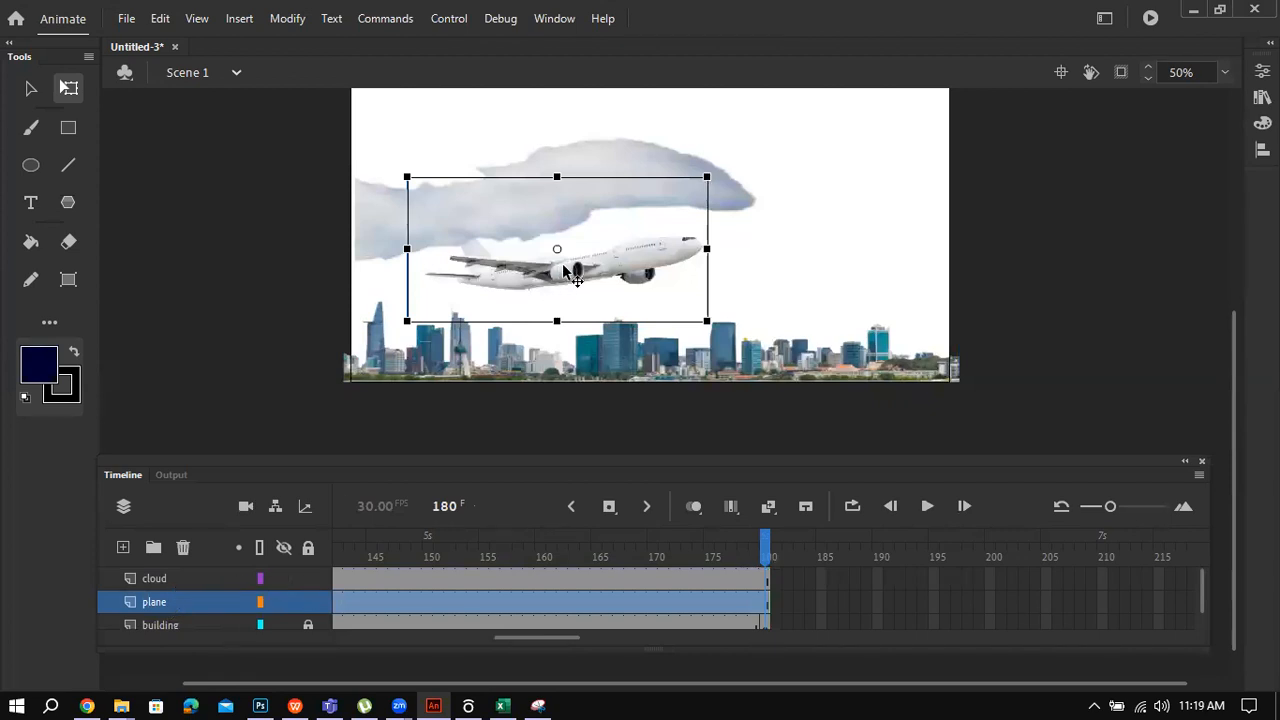
pyautogui.moveTo(606, 280); pyautogui.dragTo(605, 239)
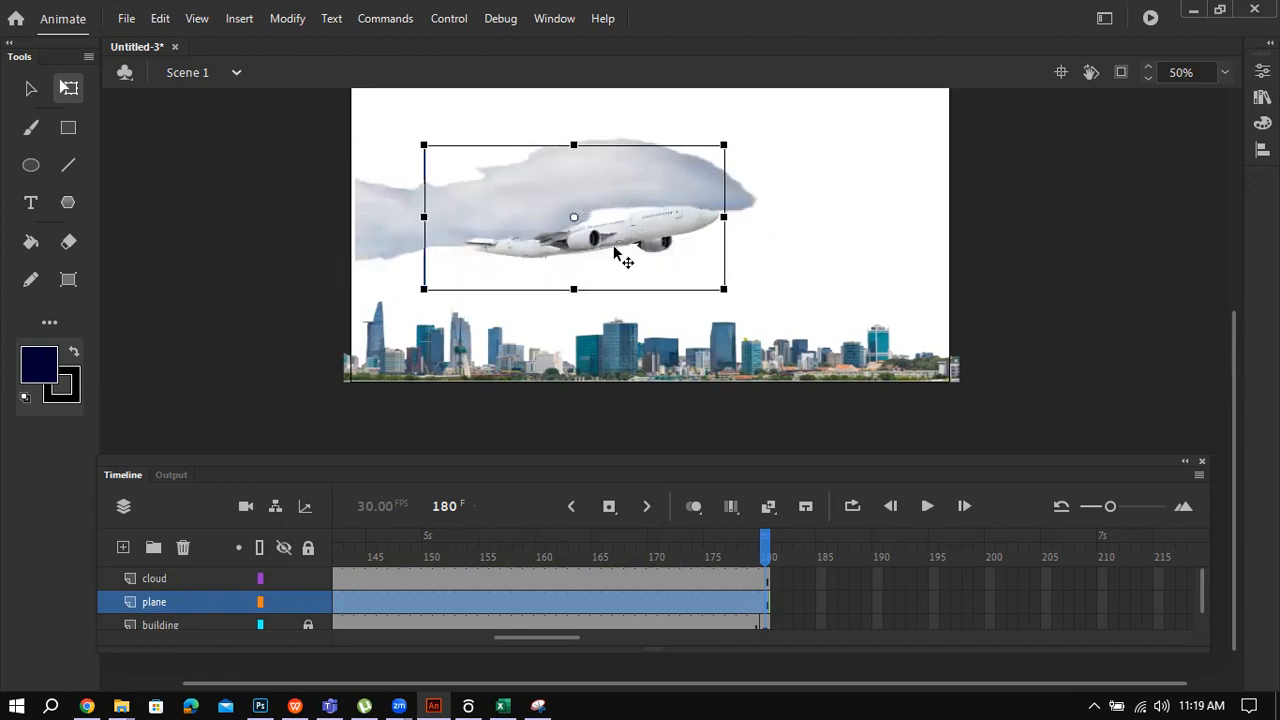
# Step: Shrink the plane about its centre, undoing a stray nudge of the cloud
pyautogui.click(404, 235)
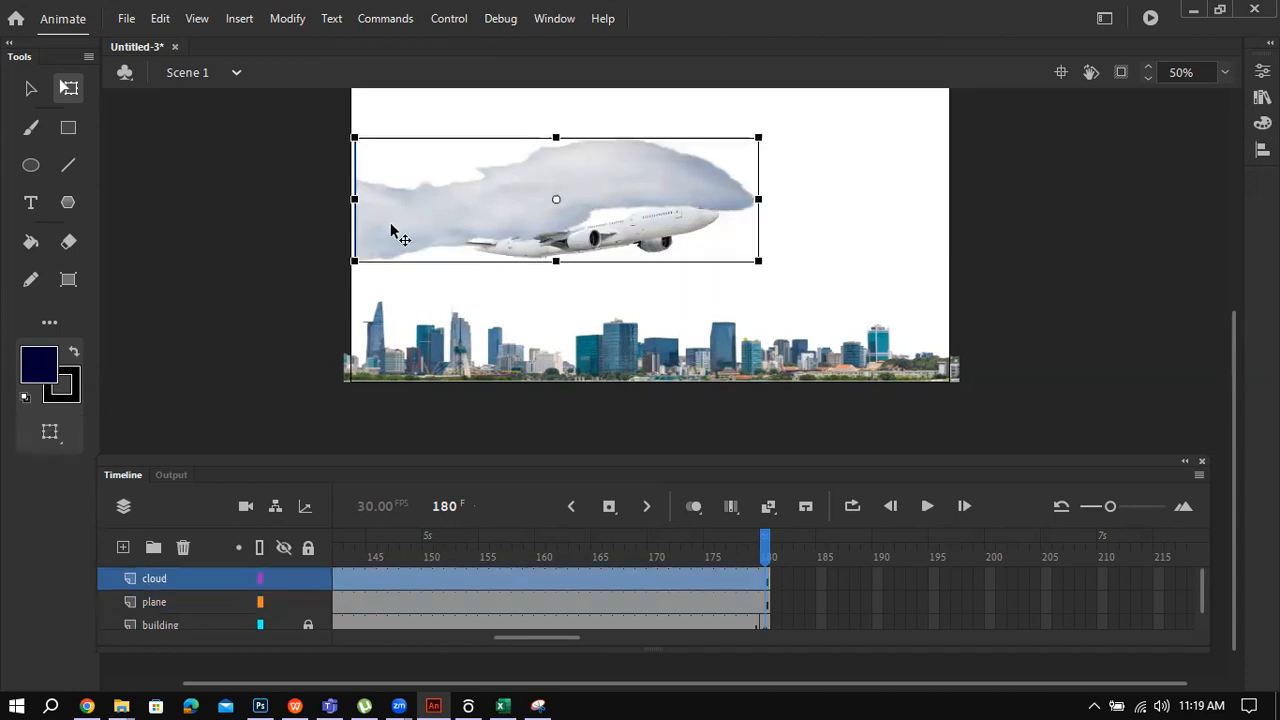
pyautogui.moveTo(386, 226); pyautogui.dragTo(380, 221)
pyautogui.click(280, 243)
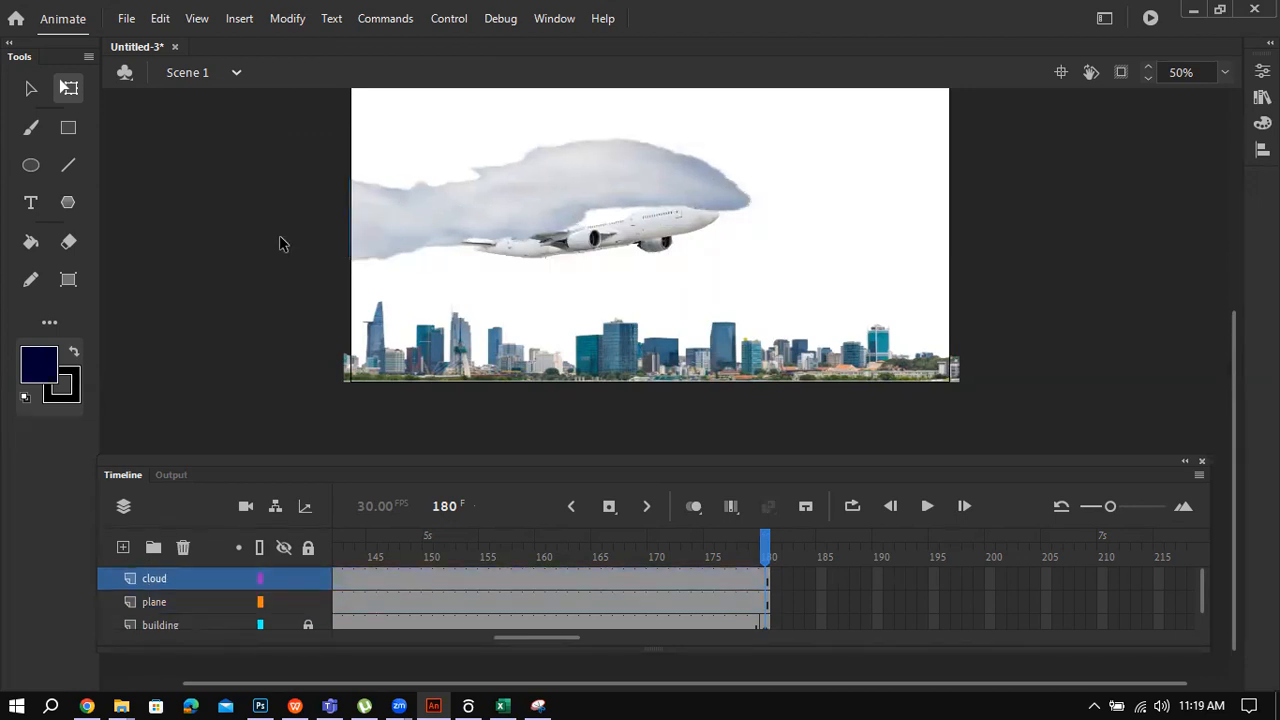
pyautogui.click(536, 244)
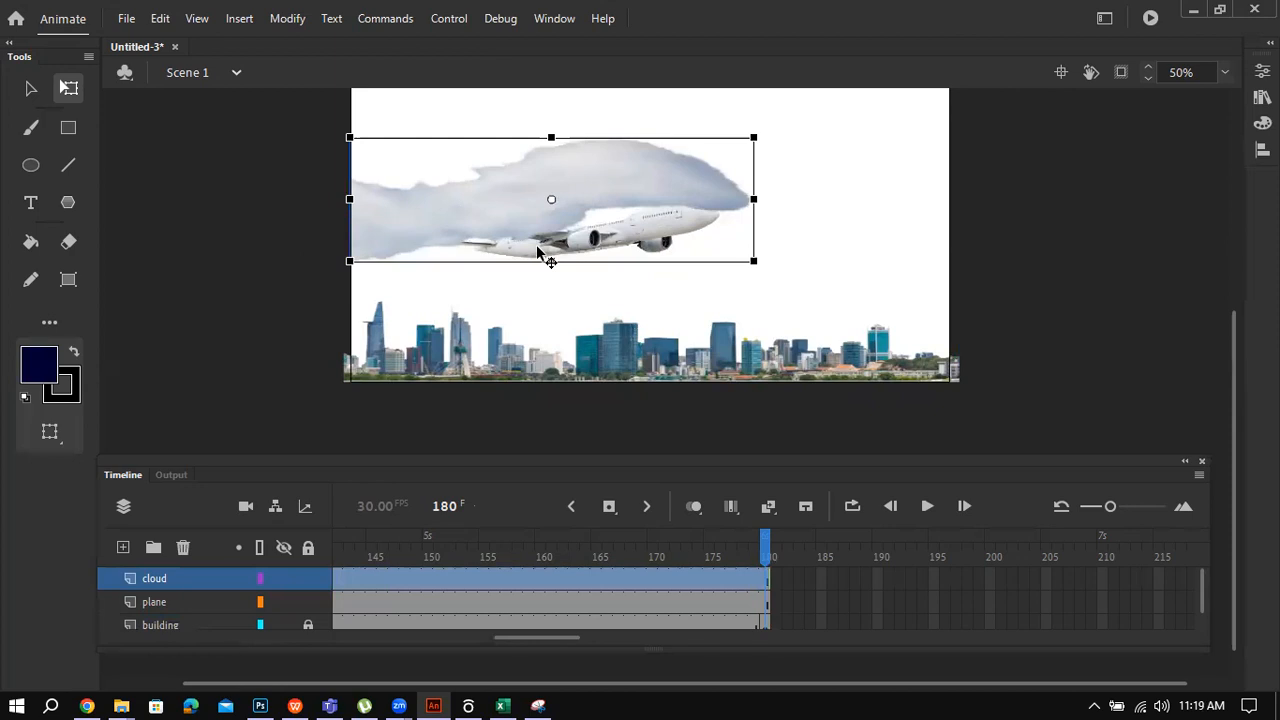
pyautogui.click(183, 604)
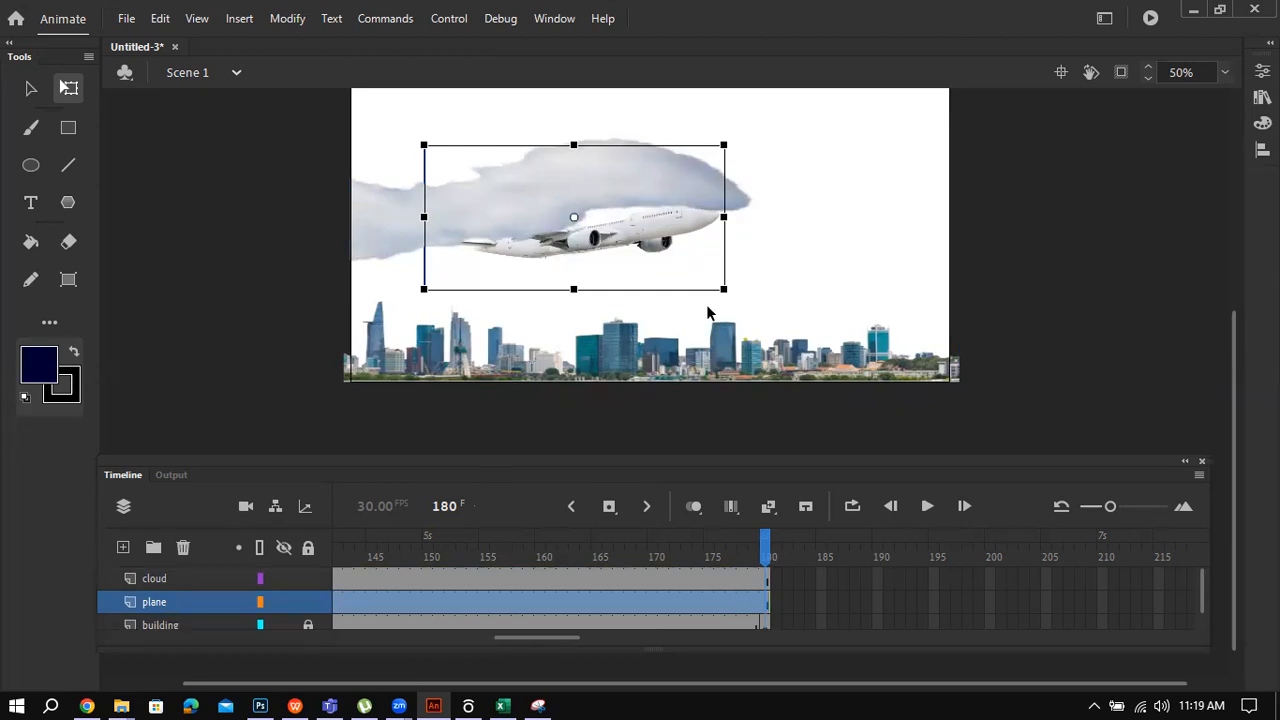
pyautogui.moveTo(724, 290); pyautogui.dragTo(325, 208)
pyautogui.hotkey('ctrl', 'z')
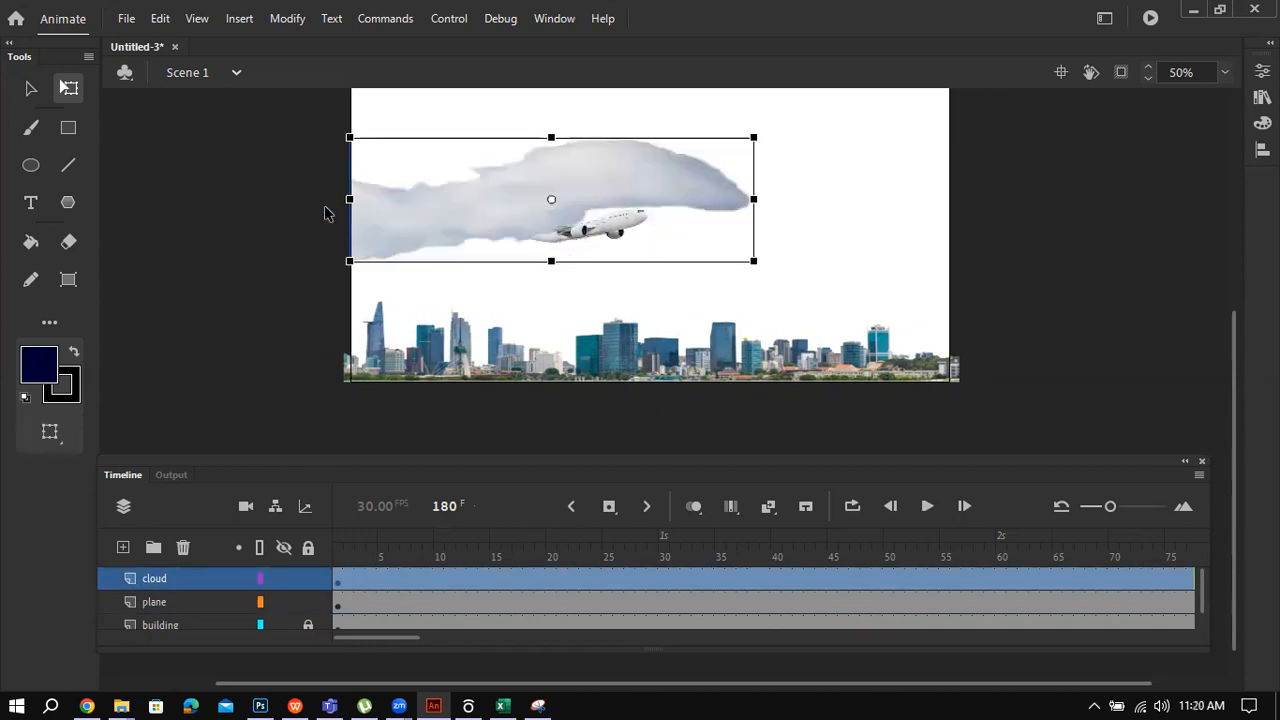
# Step: Lock the cloud layer and drag the plane off the stage's upper-left edge
pyautogui.click(308, 578)
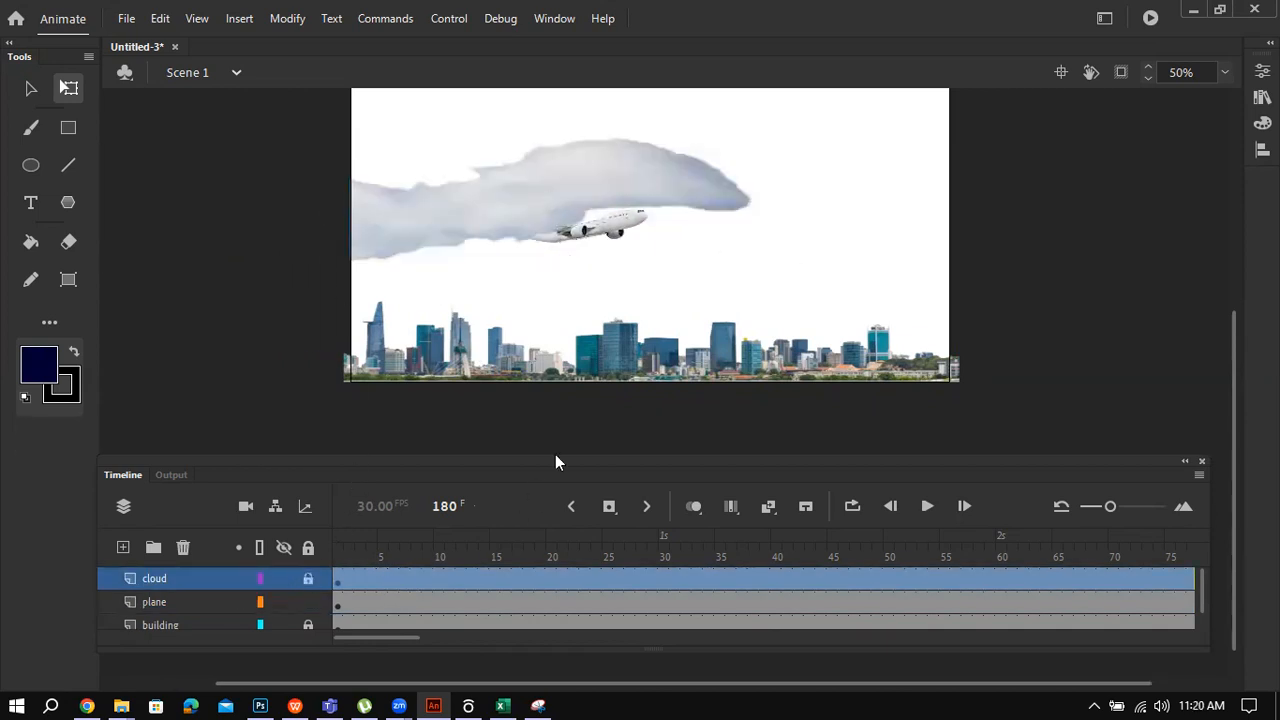
pyautogui.click(608, 243)
pyautogui.moveTo(617, 243); pyautogui.dragTo(243, 170)
pyautogui.click(275, 256)
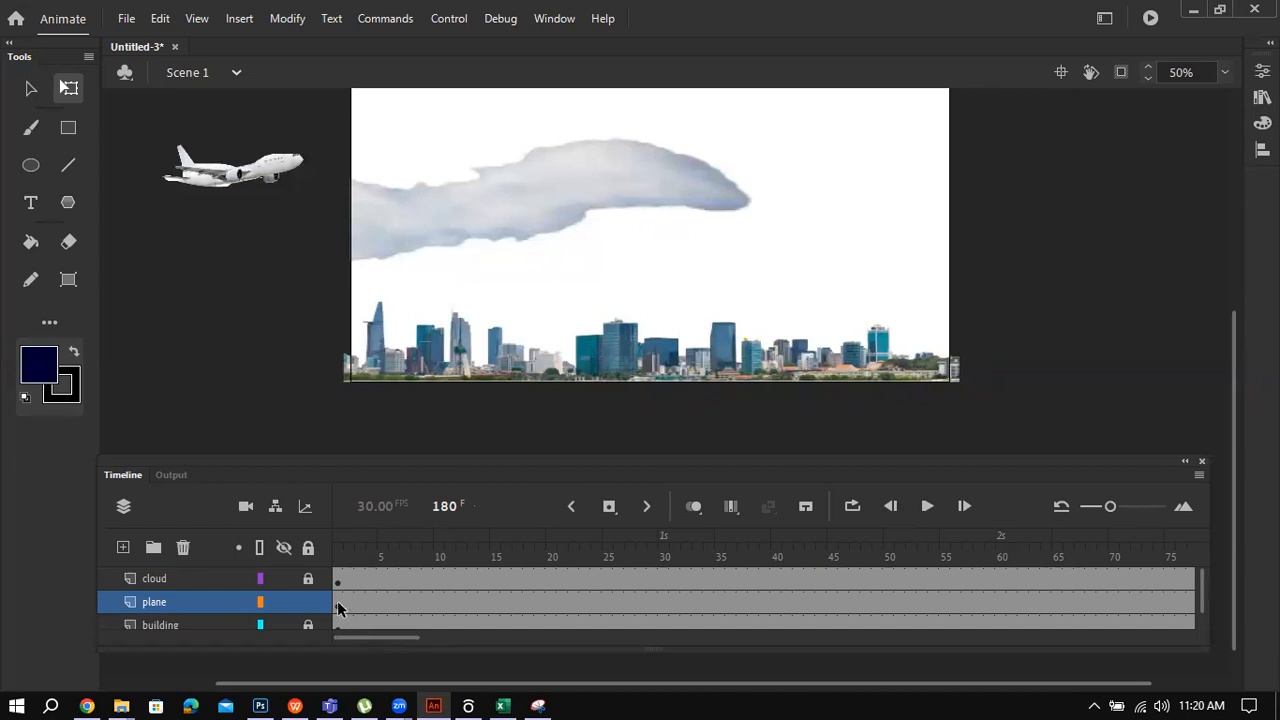
pyautogui.moveTo(350, 636); pyautogui.dragTo(544, 640)
# Step: Insert a keyframe at frame 180 on the plane layer and create a classic tween up to it
pyautogui.rightClick(542, 600)
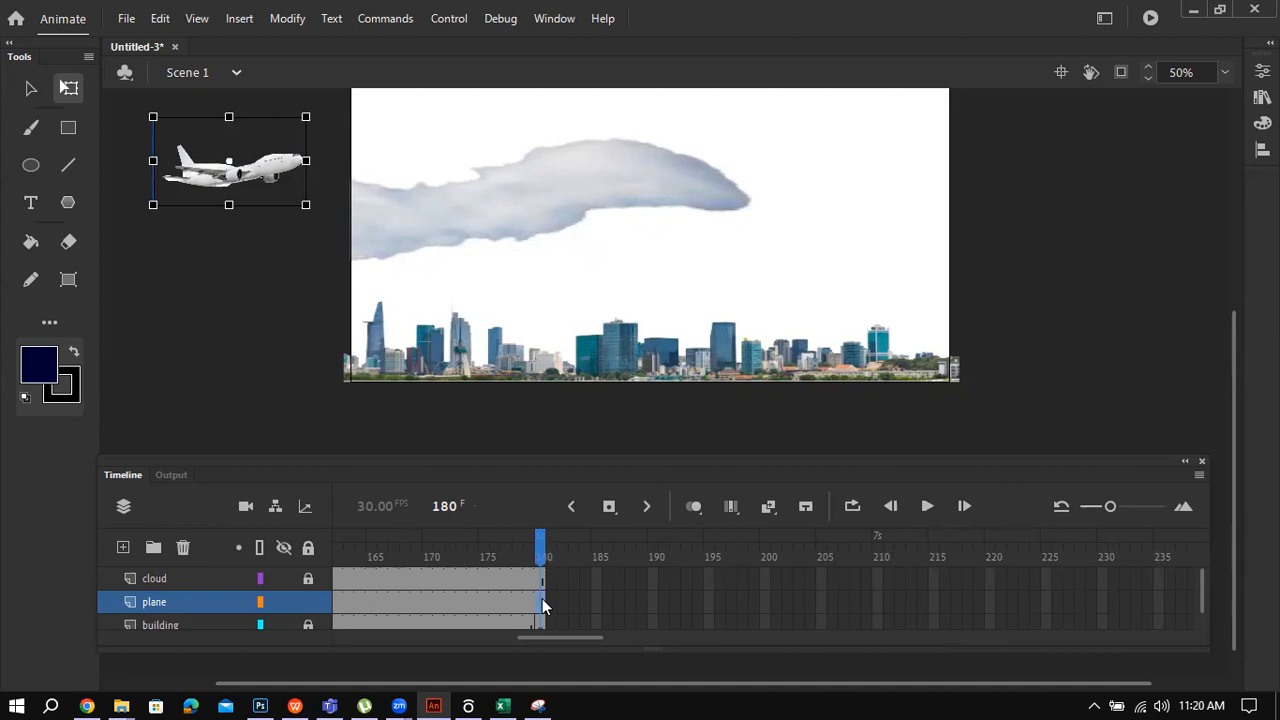
pyautogui.click(652, 189)
pyautogui.rightClick(528, 600)
pyautogui.click(660, 50)
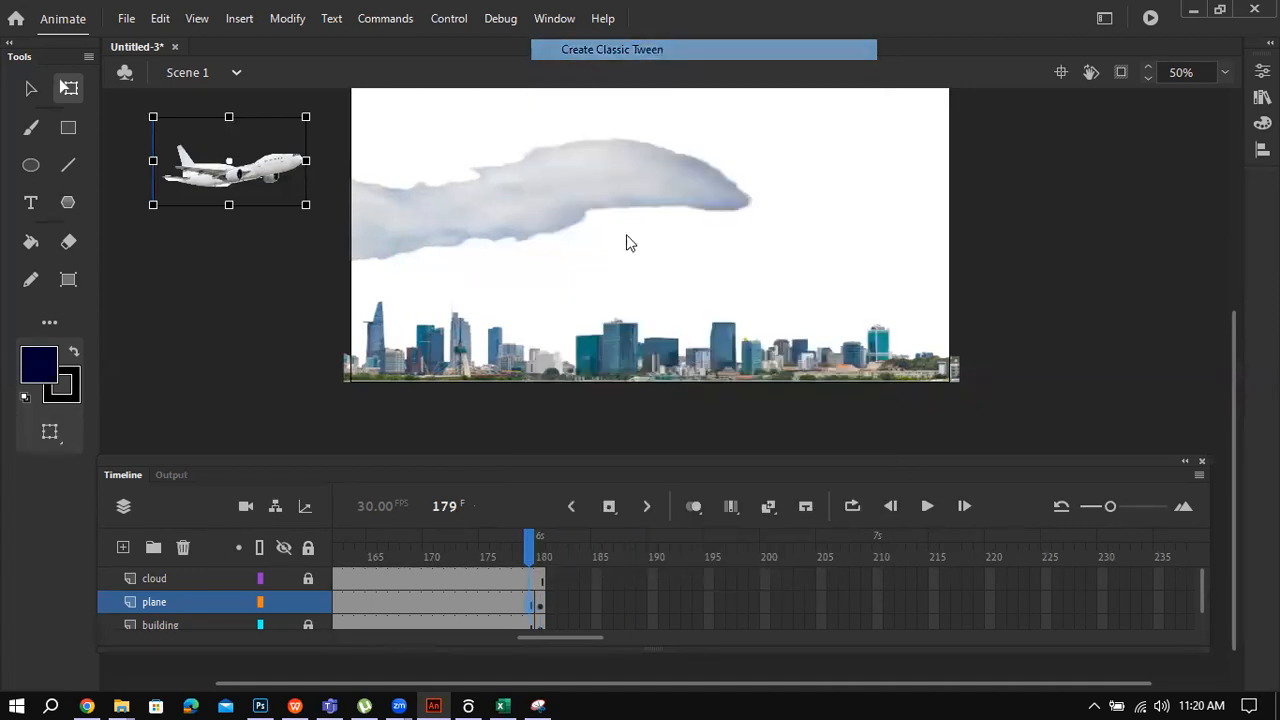
pyautogui.rightClick(540, 606)
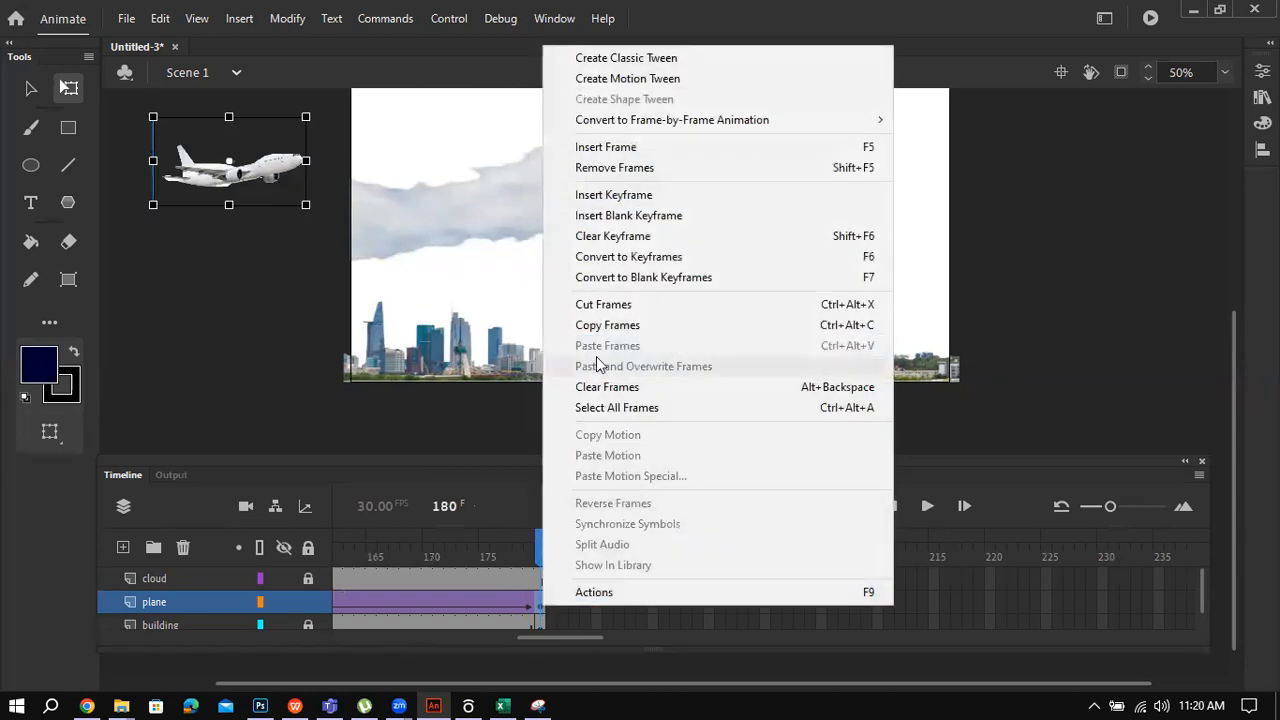
pyautogui.click(618, 57)
# Step: Check the task sheet PDF in WPS Office, then return to Animate
pyautogui.moveTo(544, 636); pyautogui.dragTo(298, 645)
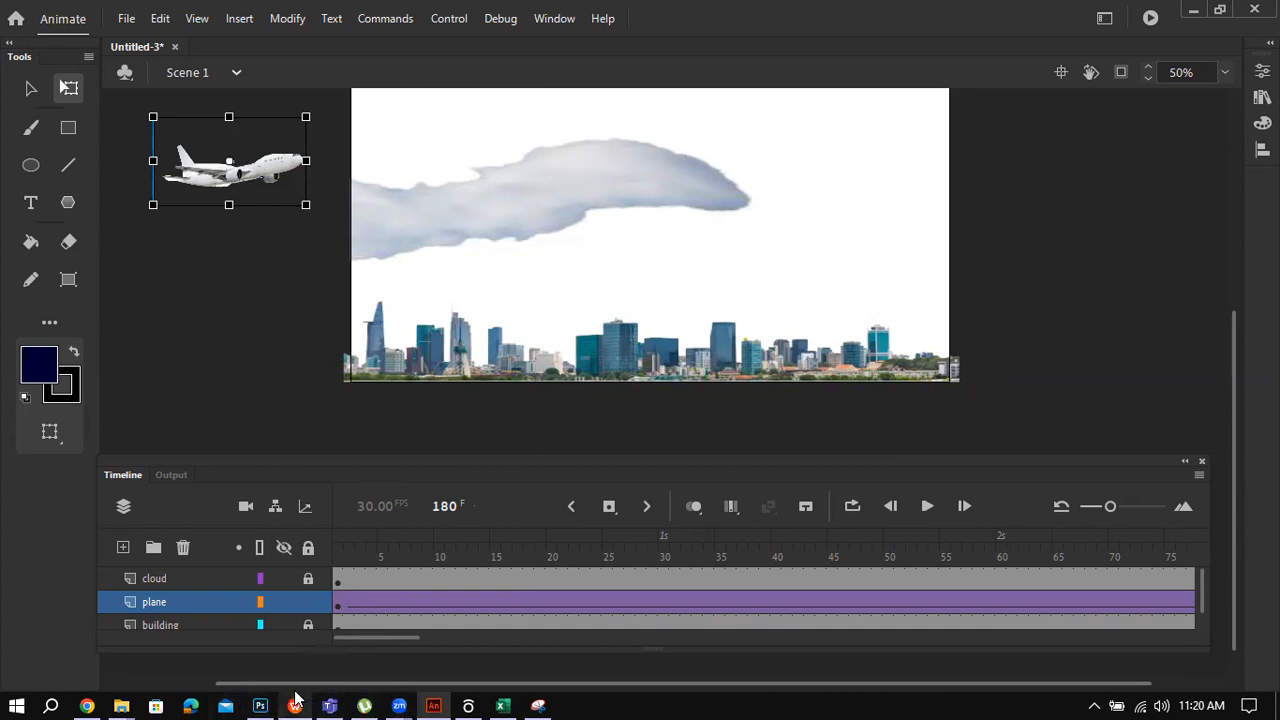
pyautogui.moveTo(295, 699)
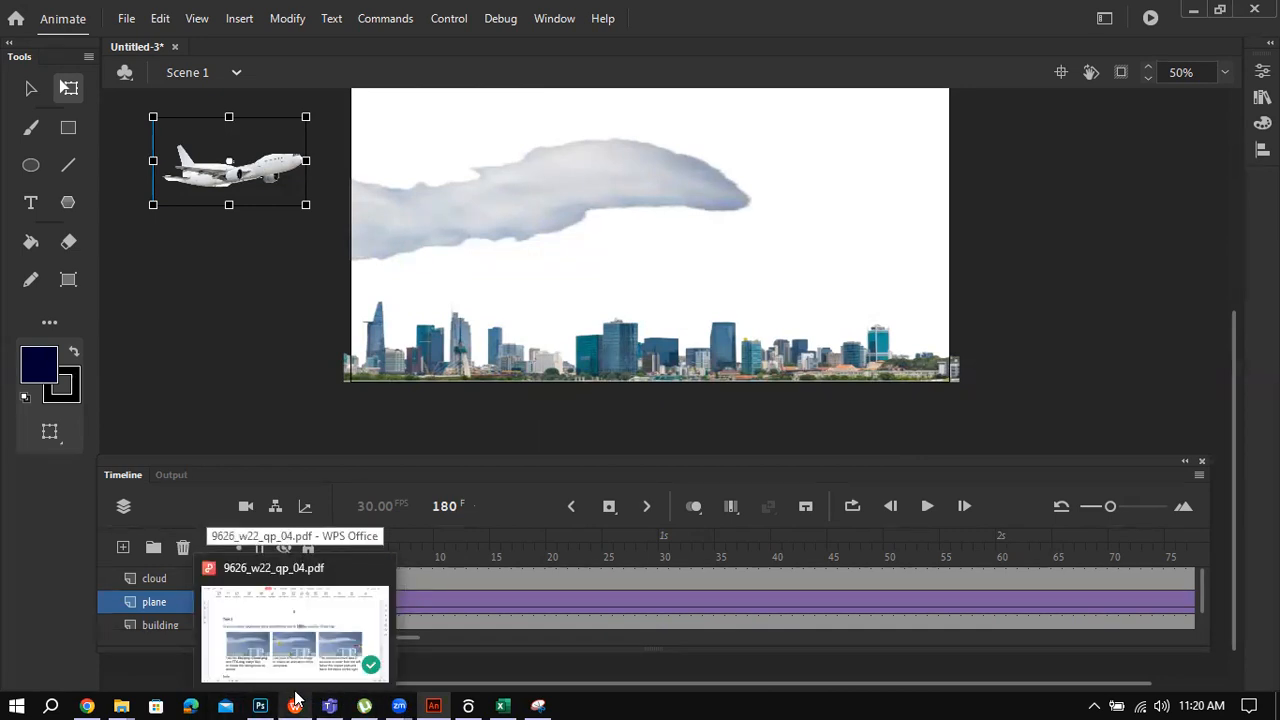
pyautogui.click(295, 635)
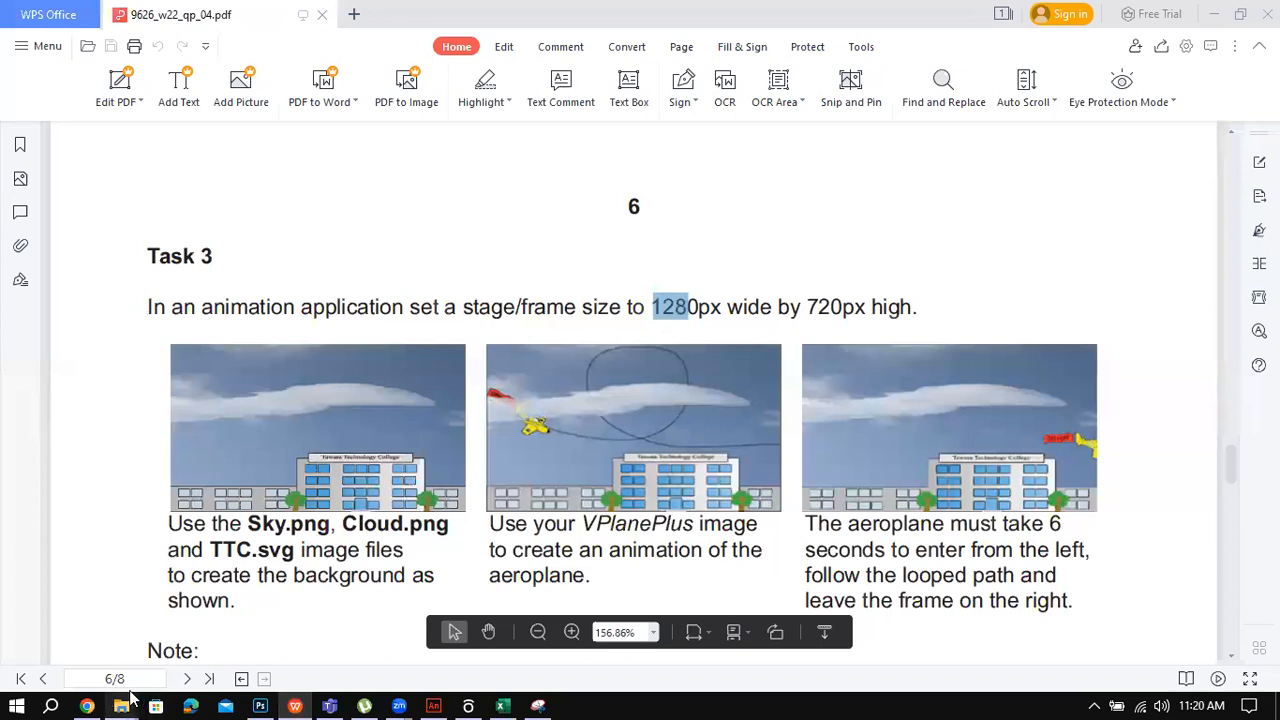
pyautogui.click(433, 706)
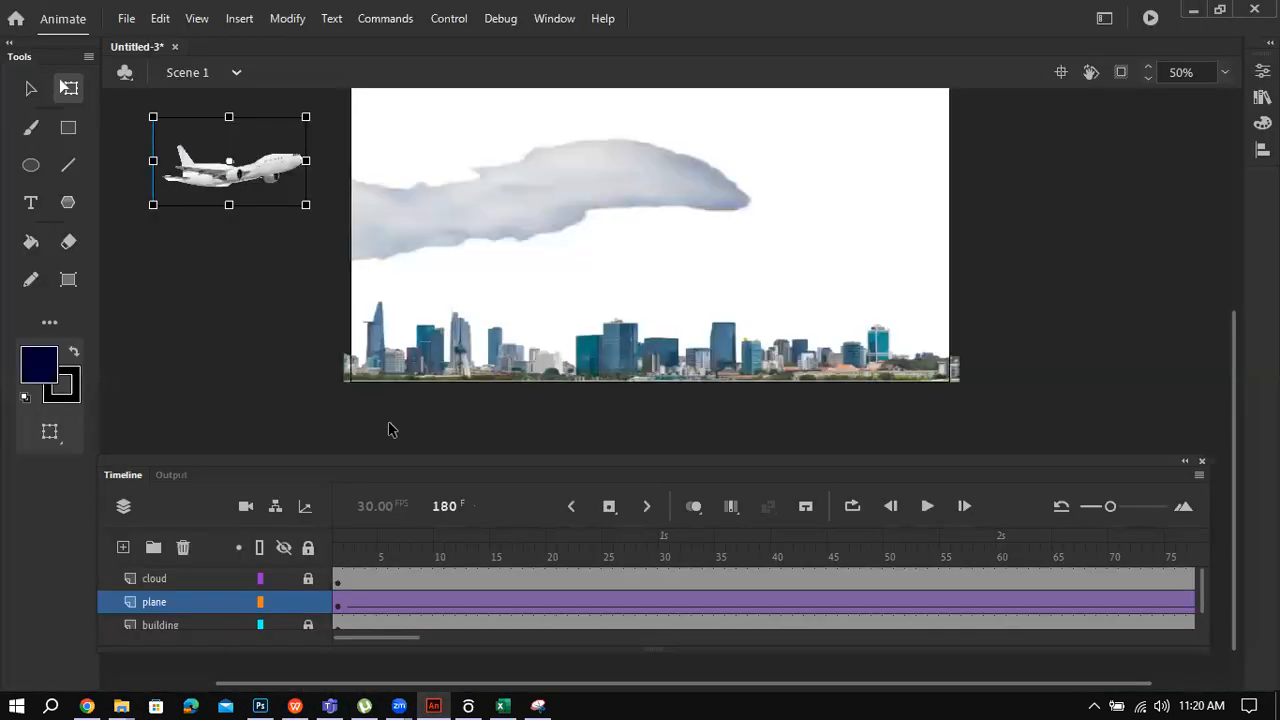
# Step: Attach a classic motion guide layer to the plane layer from its context menu
pyautogui.rightClick(160, 602)
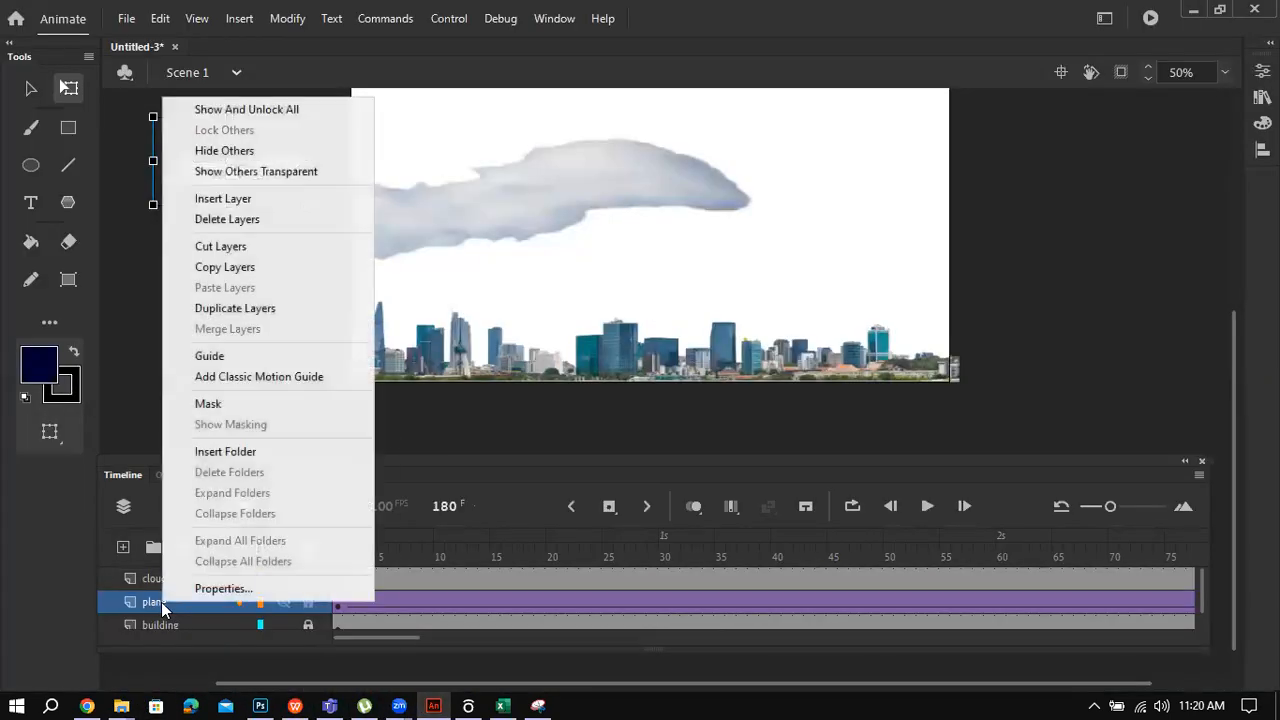
pyautogui.click(311, 376)
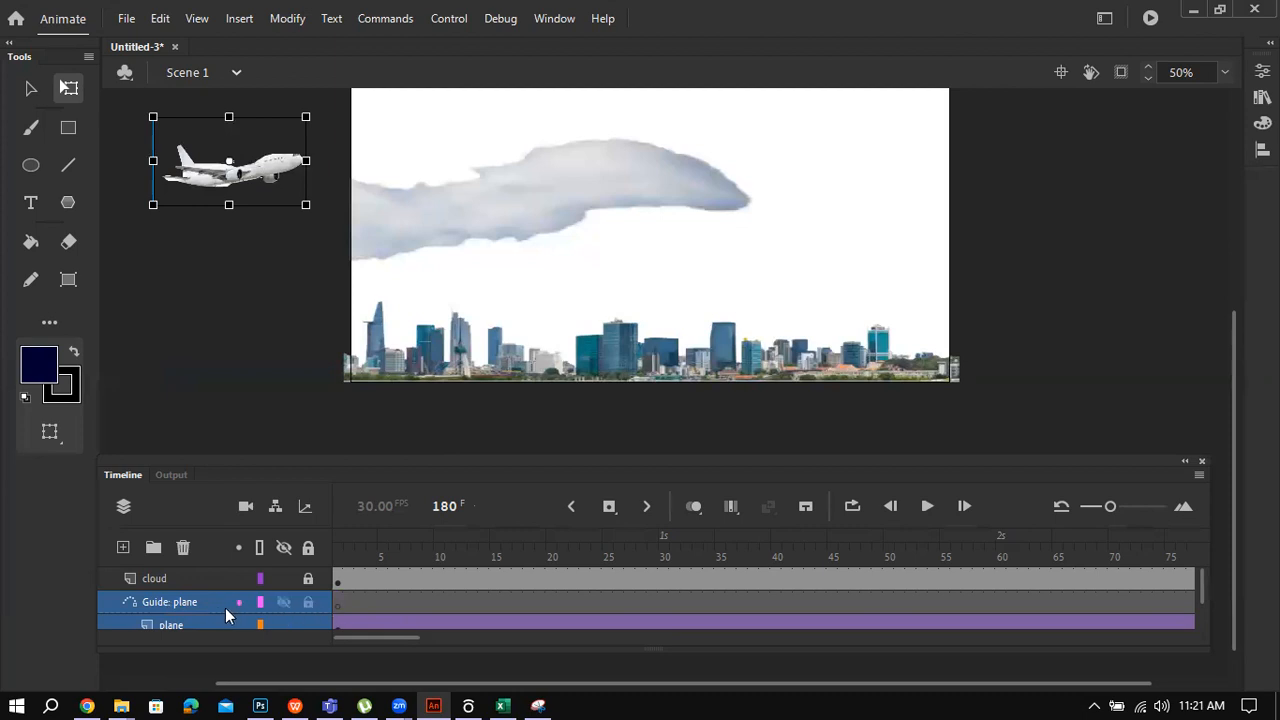
pyautogui.moveTo(1231, 403); pyautogui.dragTo(1231, 436)
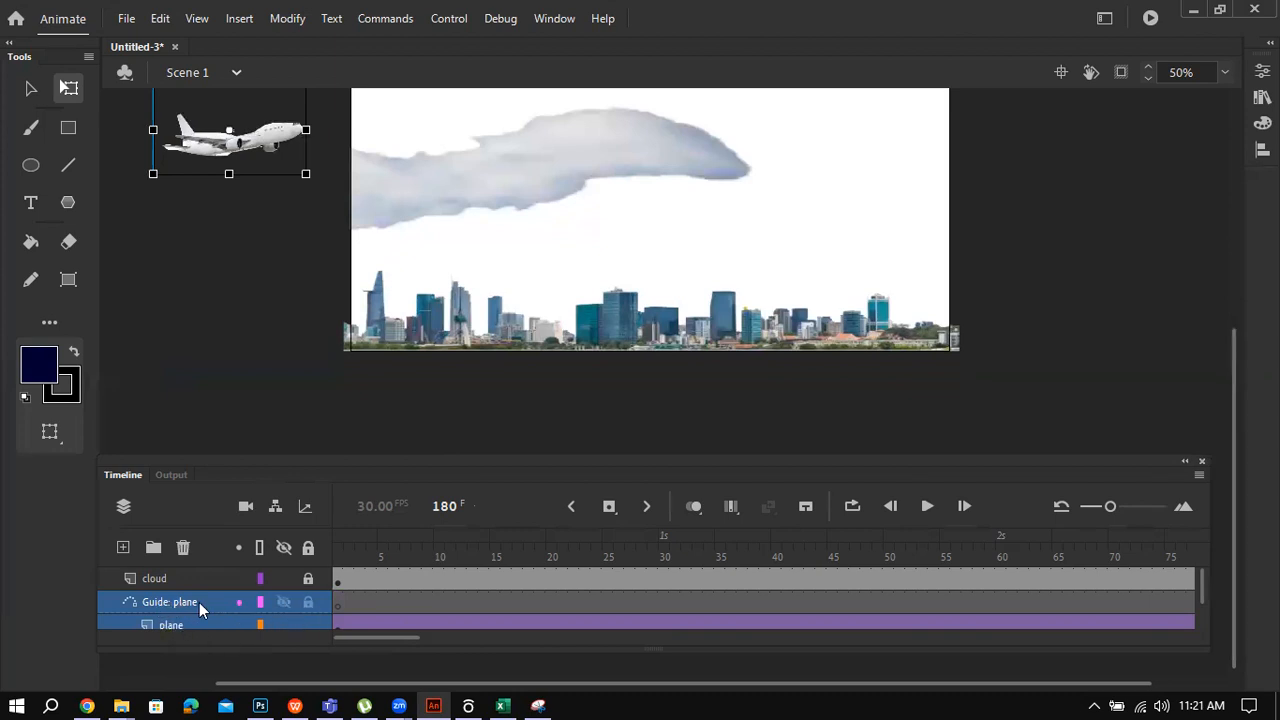
# Step: With the Smooth-mode Pencil on frame 1 of Guide: plane, draw a looping path across the stage
pyautogui.click(337, 604)
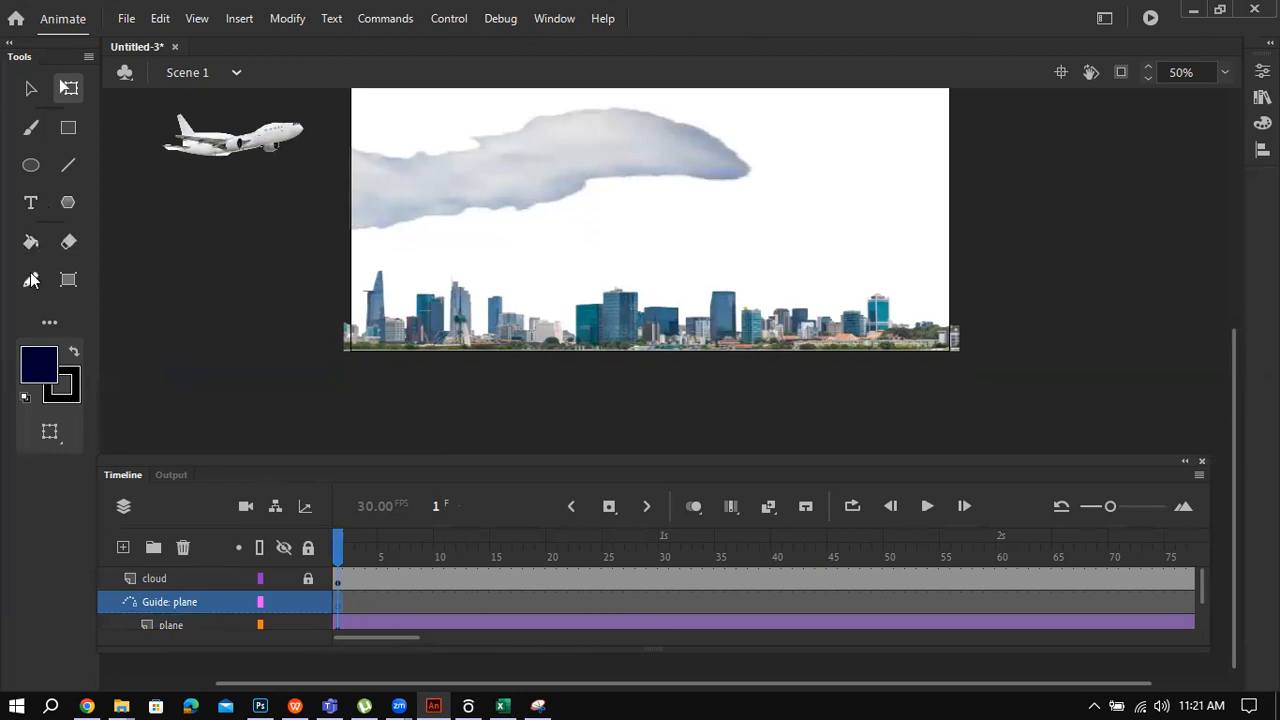
pyautogui.click(30, 280)
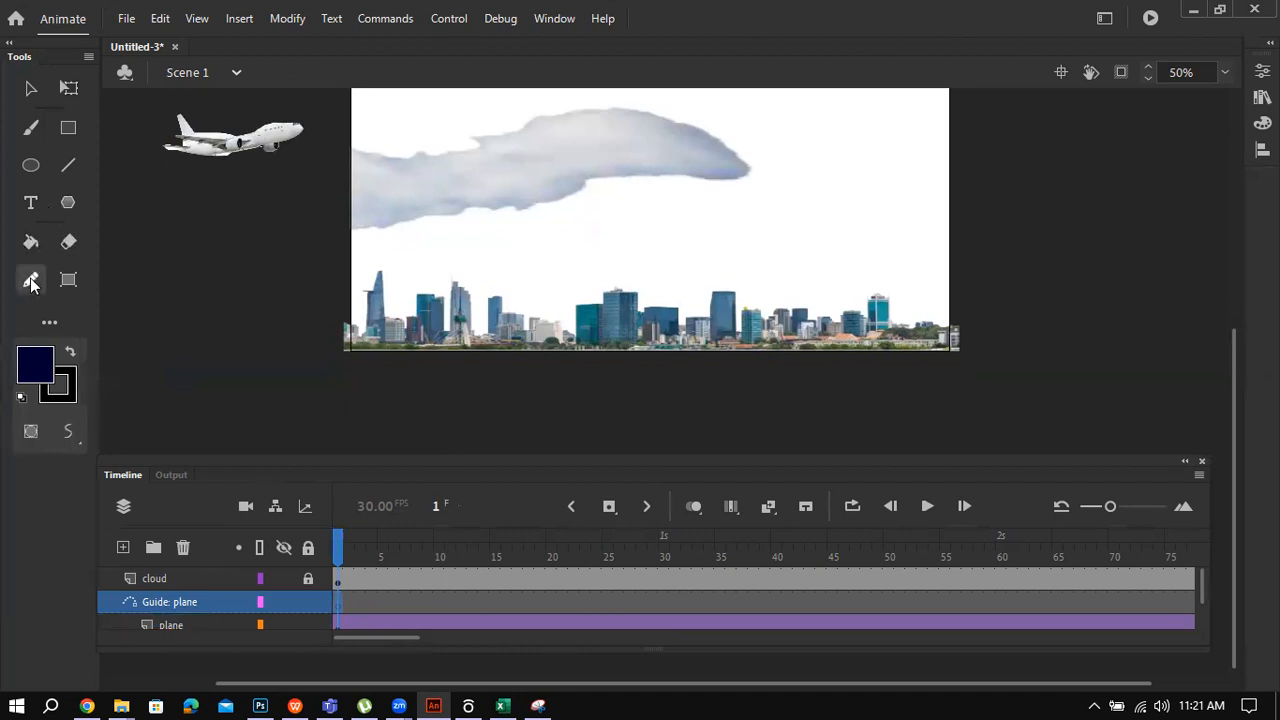
pyautogui.click(74, 437)
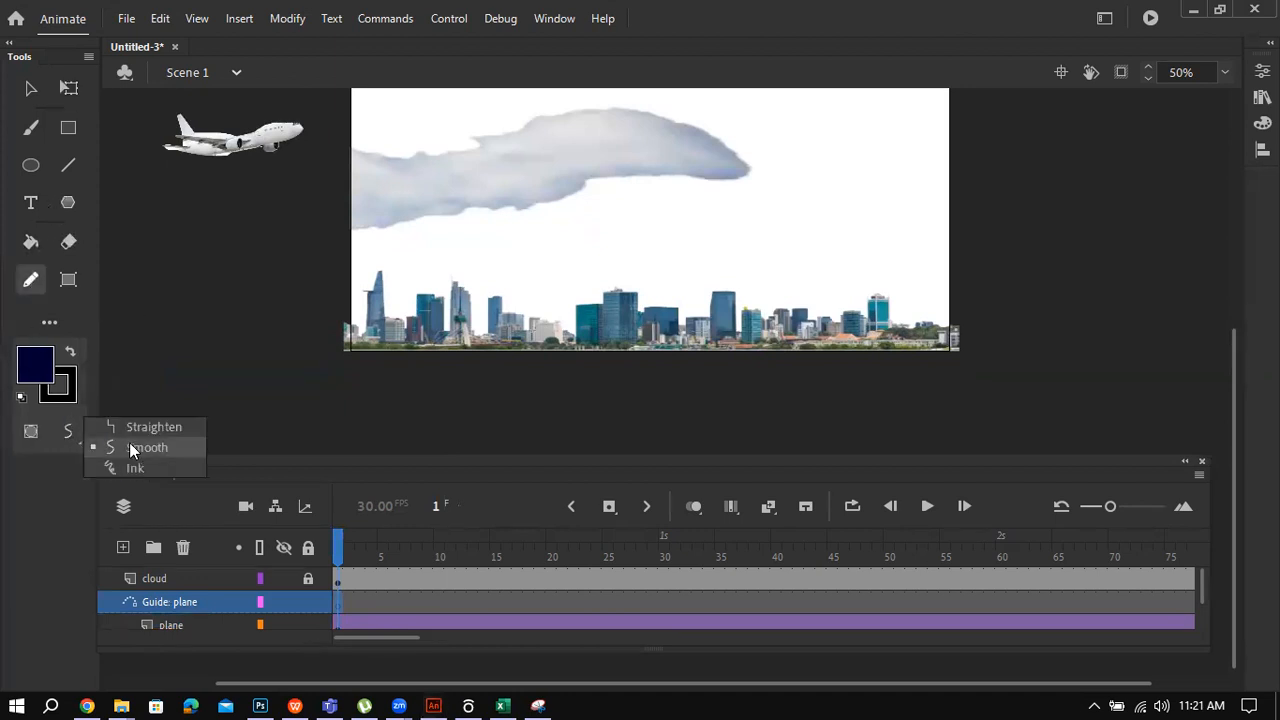
pyautogui.click(70, 434)
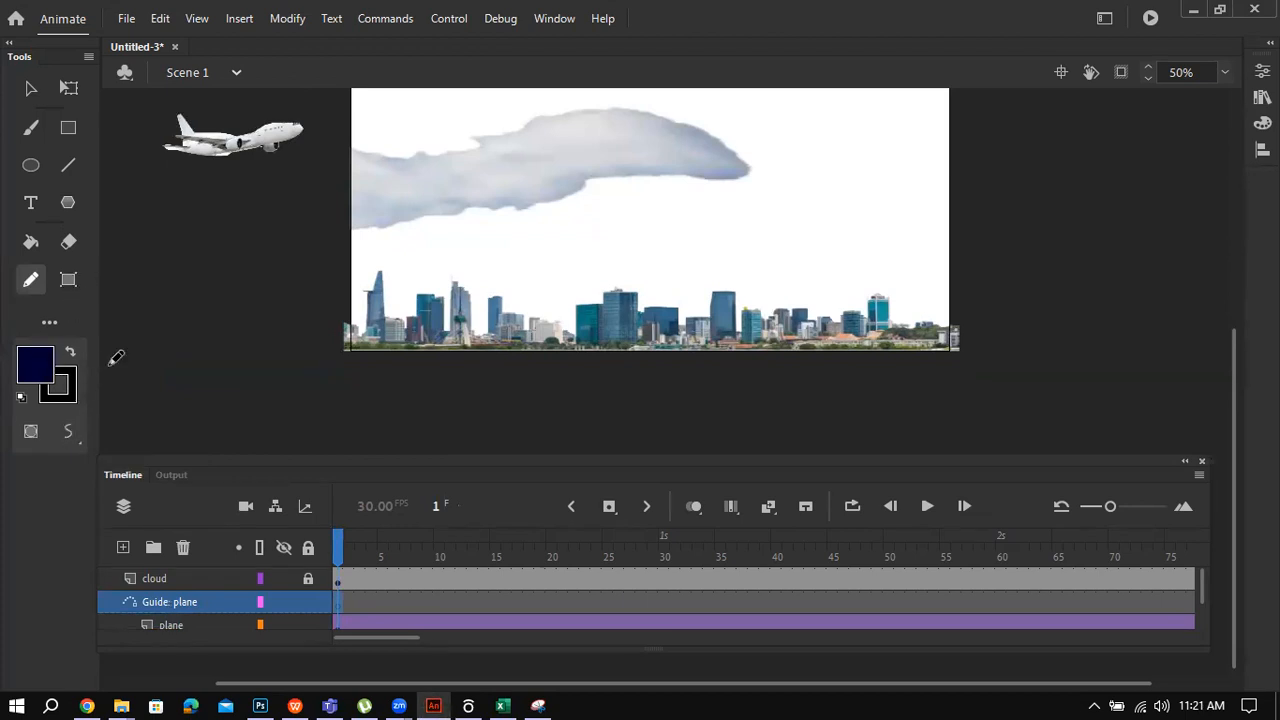
pyautogui.moveTo(1237, 366); pyautogui.dragTo(1235, 344)
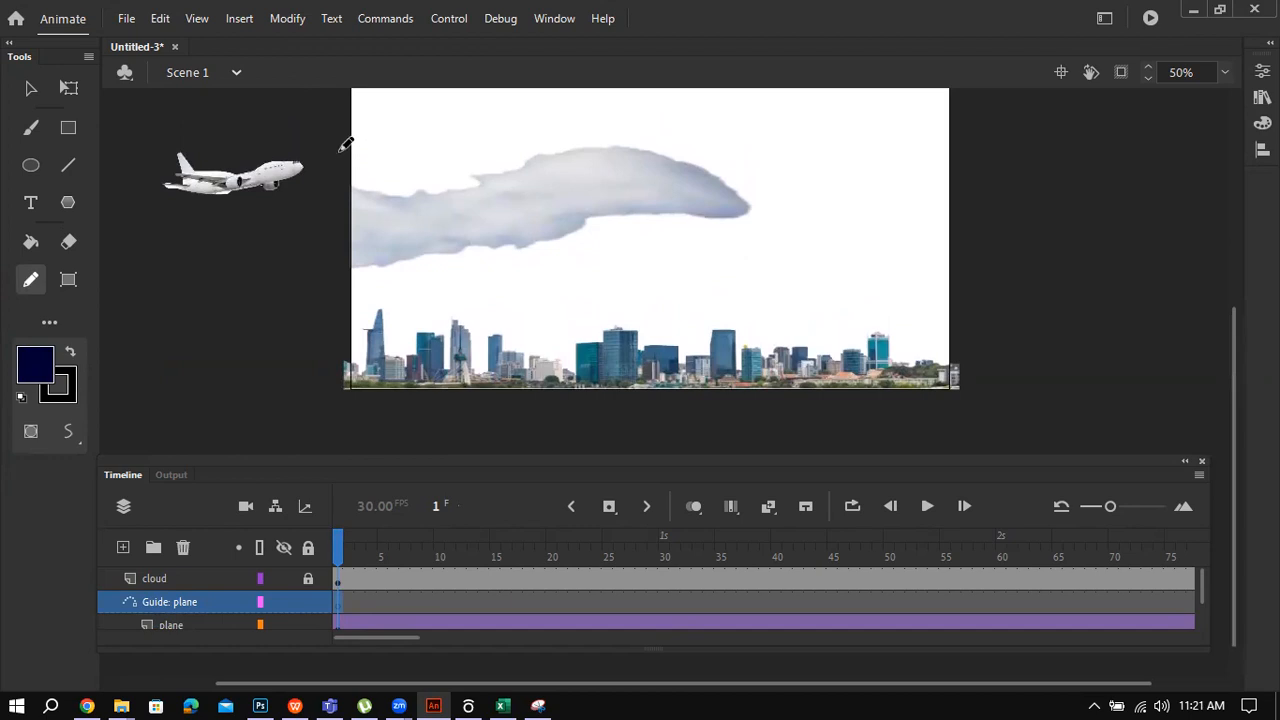
pyautogui.moveTo(336, 157)
pyautogui.mouseDown()
pyautogui.moveTo(430, 221)
pyautogui.moveTo(601, 264)
pyautogui.moveTo(683, 223)
pyautogui.moveTo(700, 182)
pyautogui.moveTo(673, 122)
pyautogui.moveTo(581, 130)
pyautogui.moveTo(555, 191)
pyautogui.moveTo(564, 239)
pyautogui.moveTo(597, 273)
pyautogui.moveTo(647, 283)
pyautogui.moveTo(818, 250)
pyautogui.moveTo(1016, 152)
pyautogui.mouseUp()
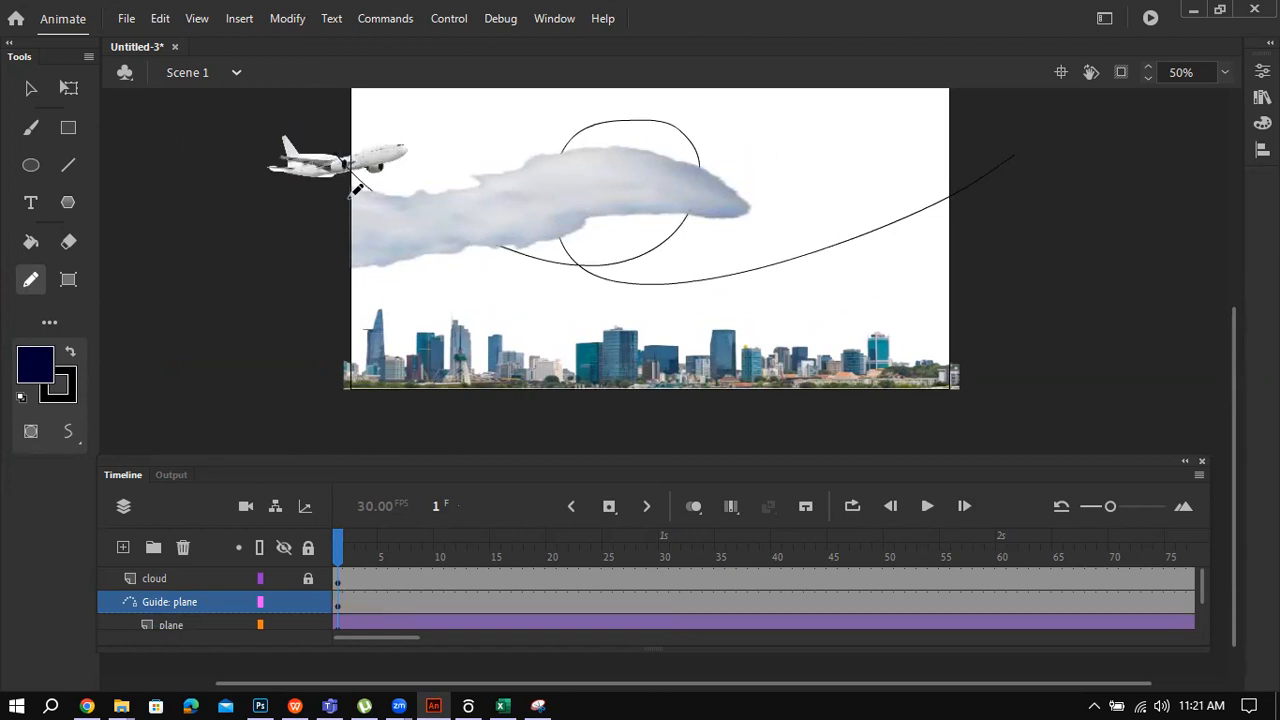
# Step: At frame 180, drag the plane onto the path's right end and preview the flight
pyautogui.click(31, 90)
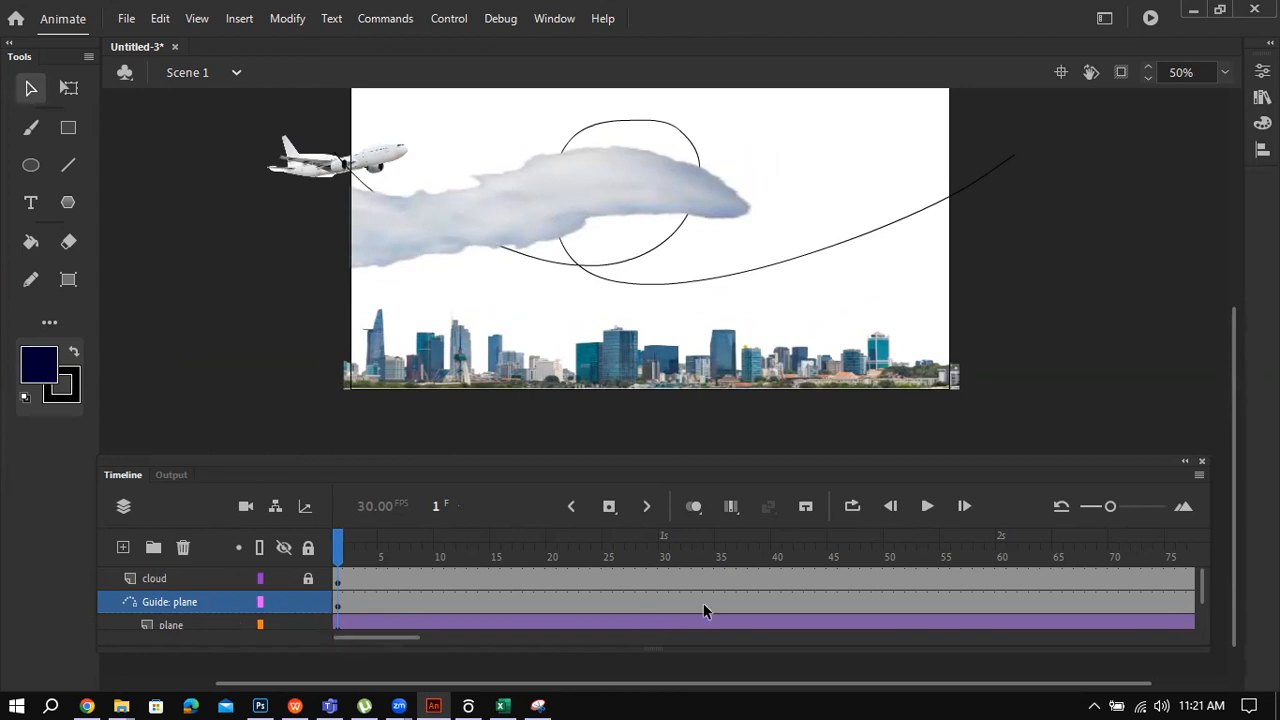
pyautogui.moveTo(388, 637); pyautogui.dragTo(560, 651)
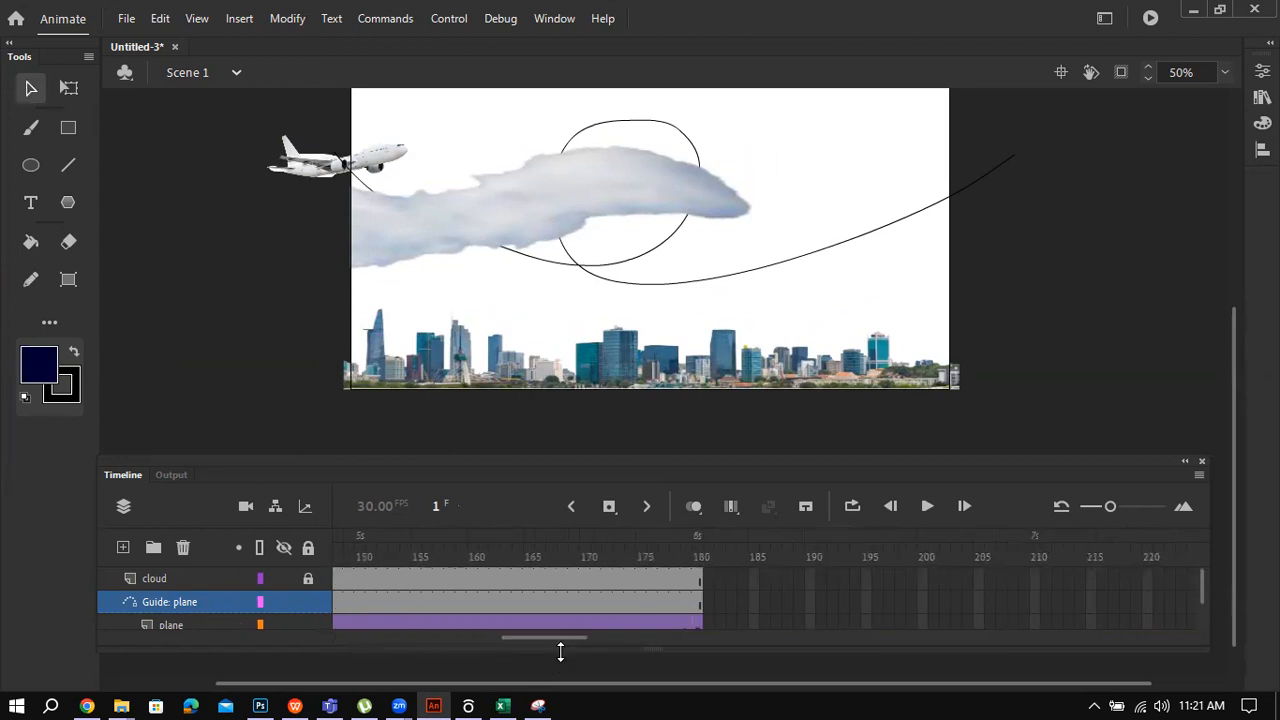
pyautogui.click(696, 624)
pyautogui.moveTo(318, 172); pyautogui.dragTo(978, 166)
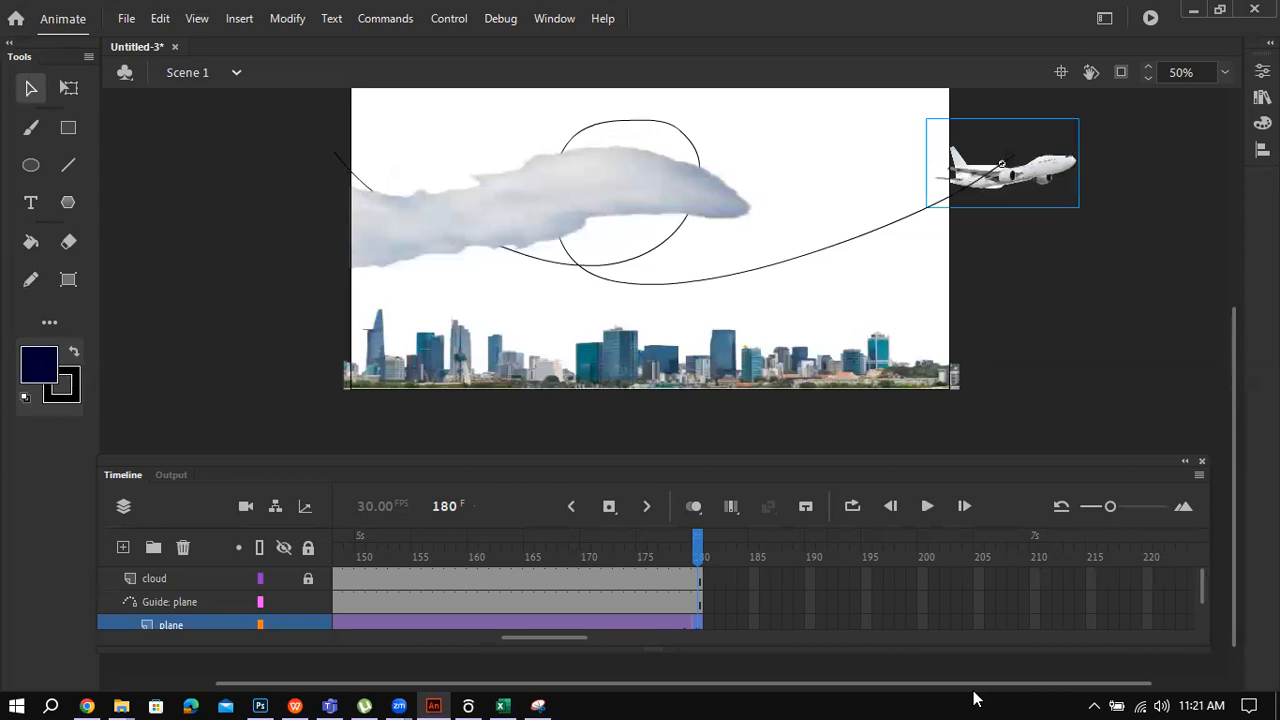
pyautogui.press('Return')
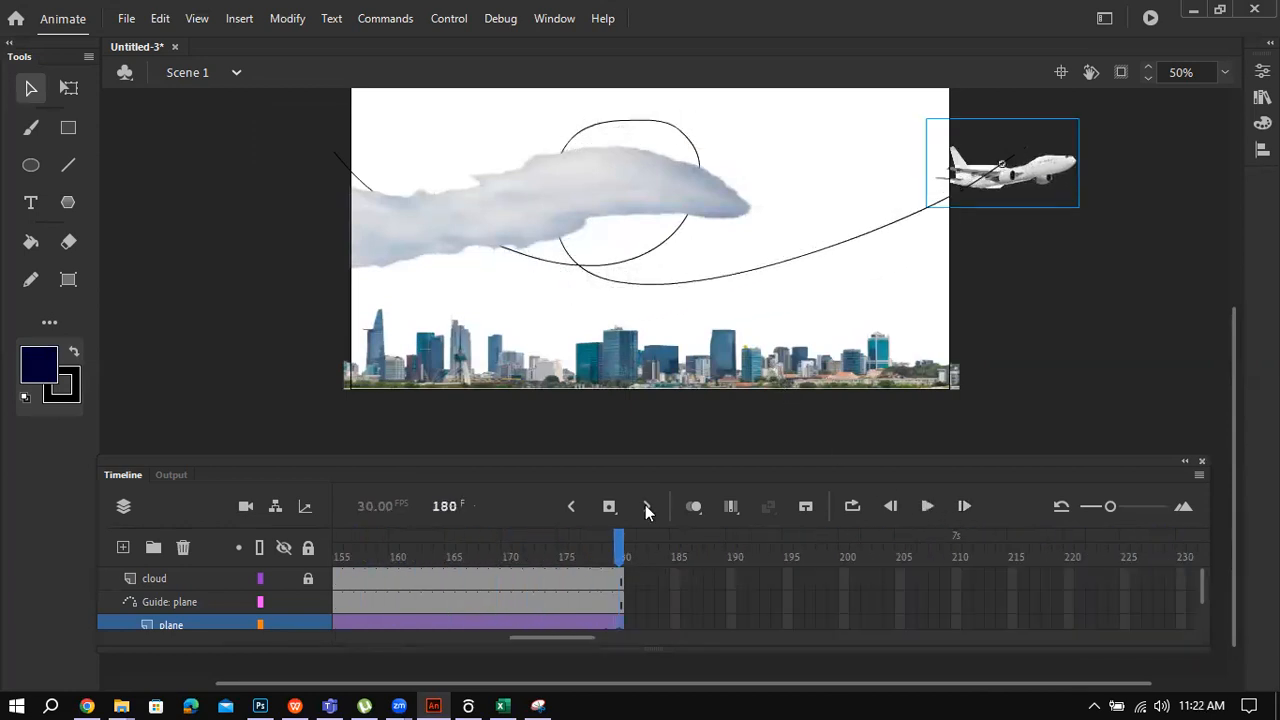
# Step: Enlarge the timeline and scrub back to frame 1 to check the plane's start
pyautogui.moveTo(564, 643); pyautogui.dragTo(357, 645)
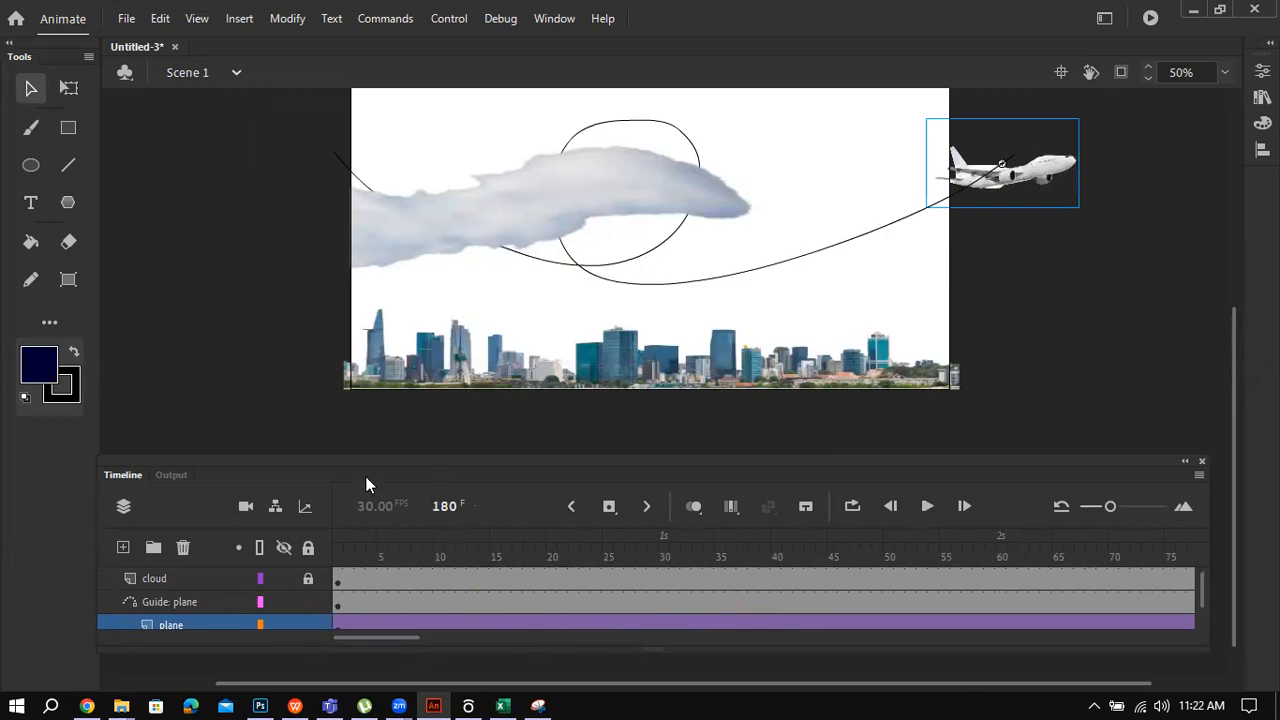
pyautogui.moveTo(373, 465); pyautogui.dragTo(358, 376)
pyautogui.moveTo(1083, 562); pyautogui.dragTo(871, 618)
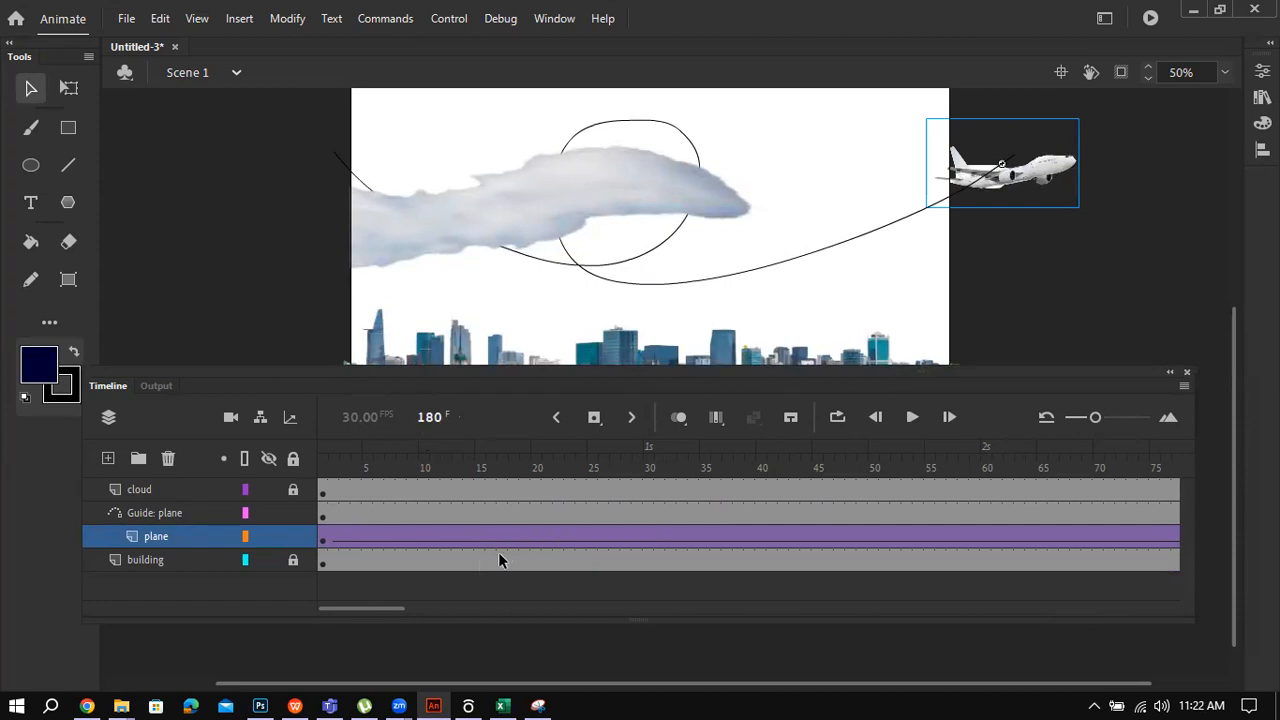
pyautogui.click(414, 537)
pyautogui.click(324, 539)
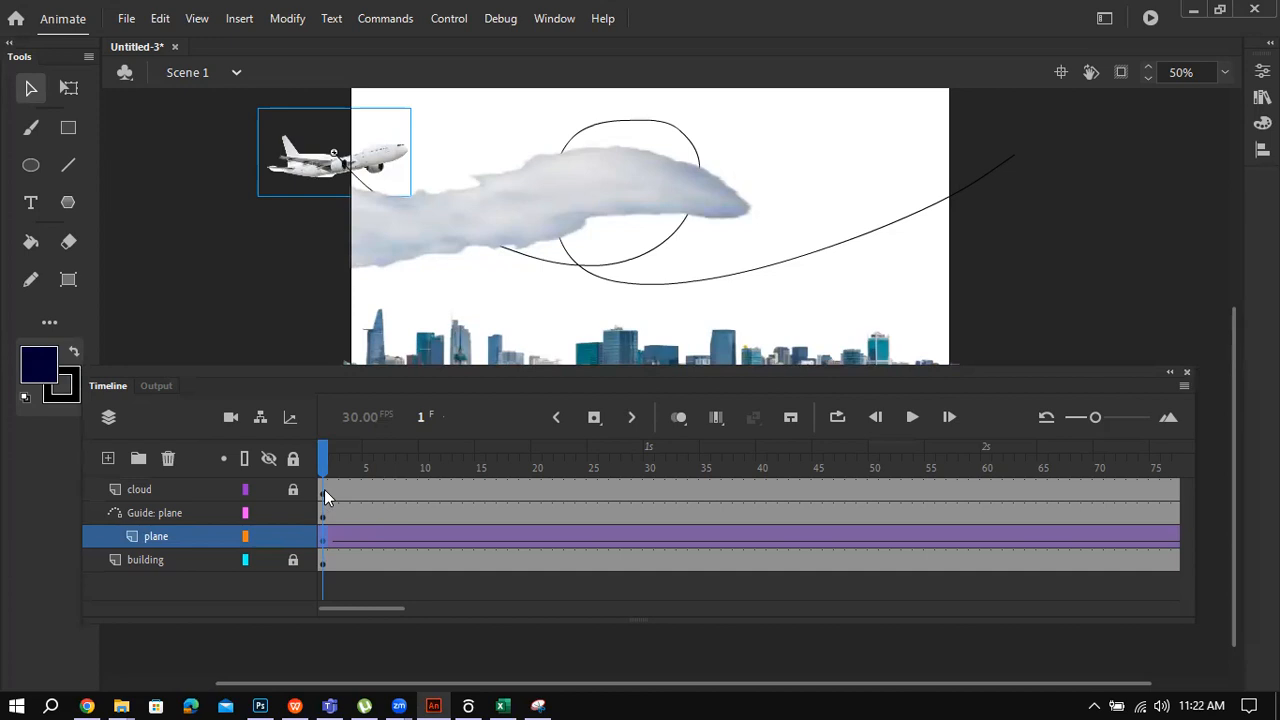
pyautogui.moveTo(364, 608); pyautogui.dragTo(573, 594)
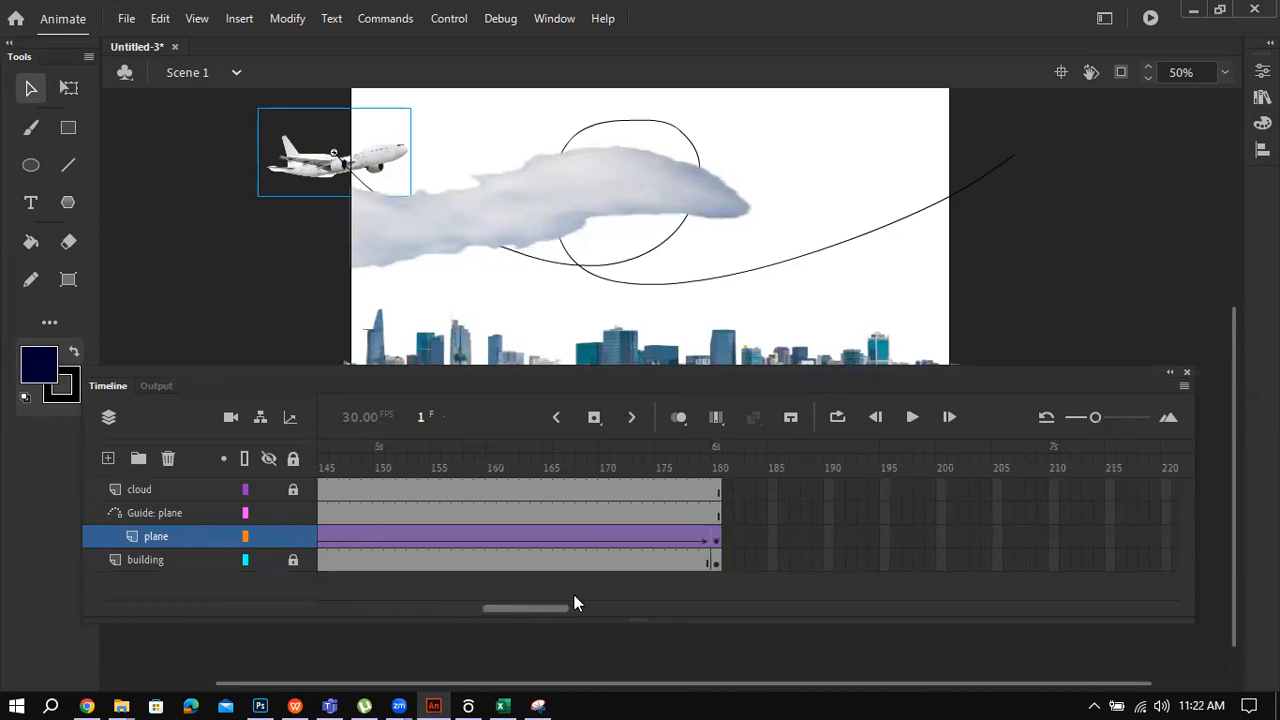
pyautogui.click(719, 497)
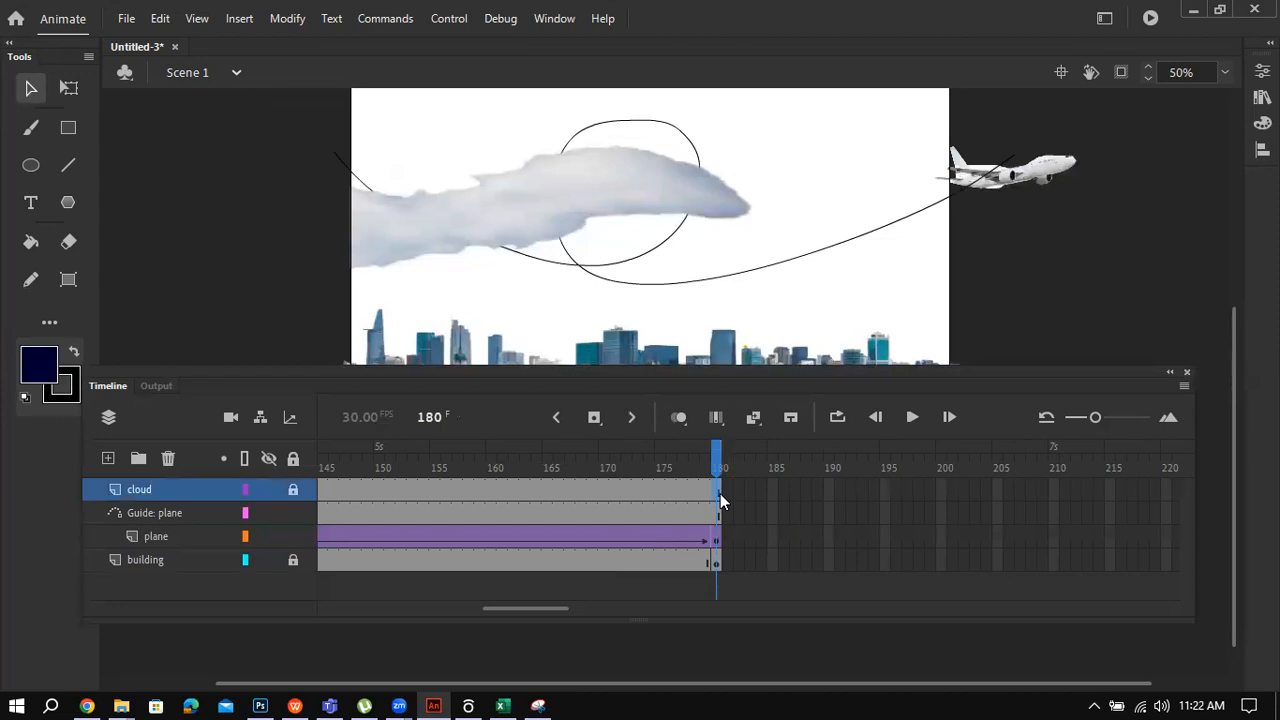
# Step: Browse the cloud layer's context menu and the Insert menu options
pyautogui.rightClick(144, 487)
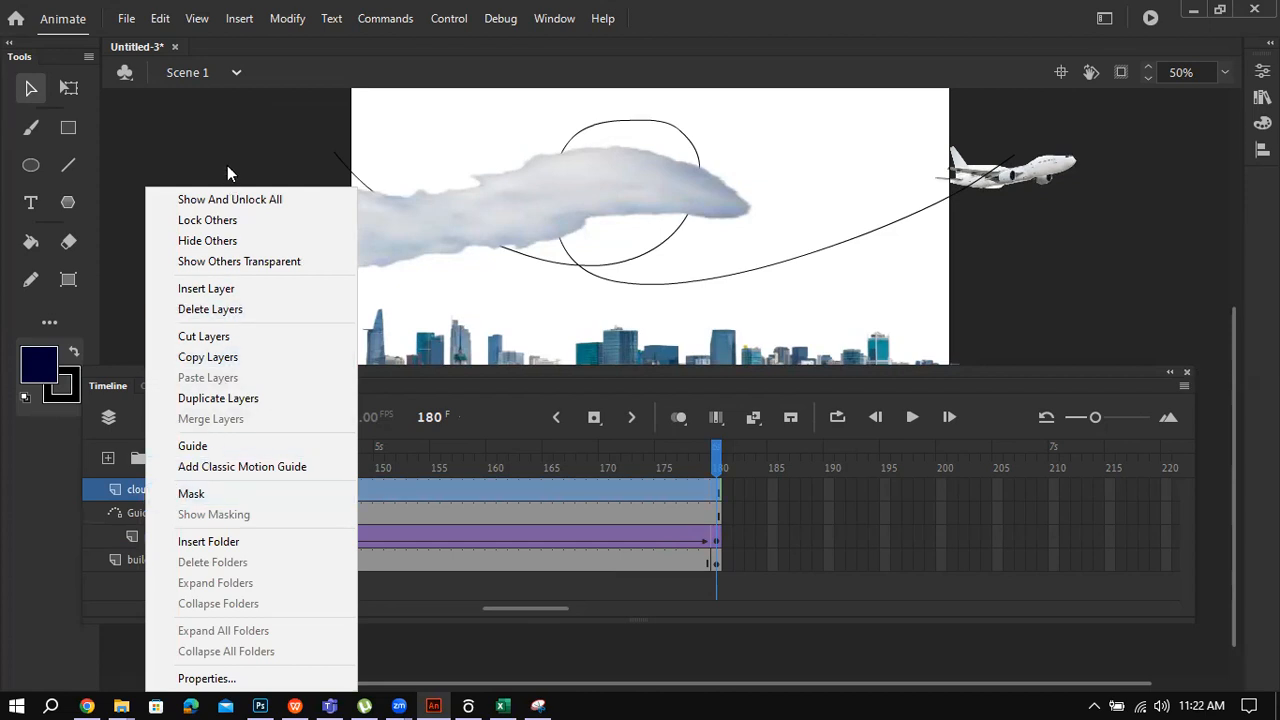
pyautogui.click(240, 18)
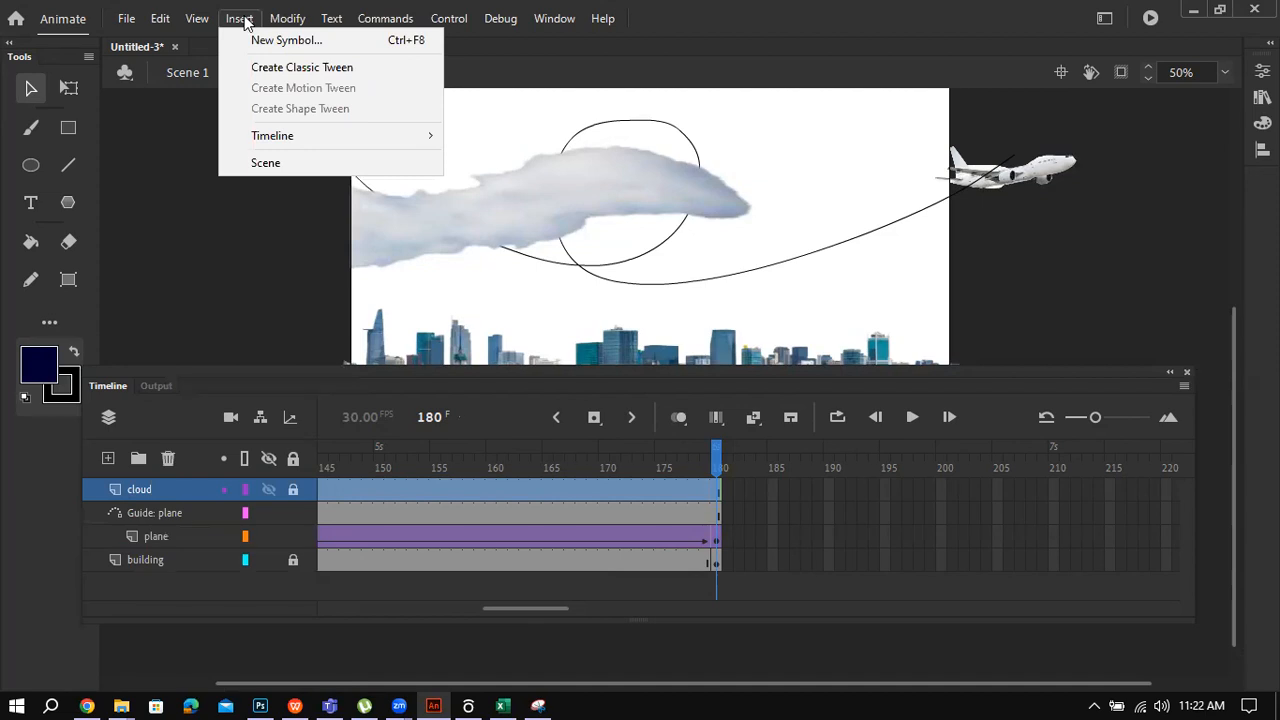
pyautogui.moveTo(272, 24)
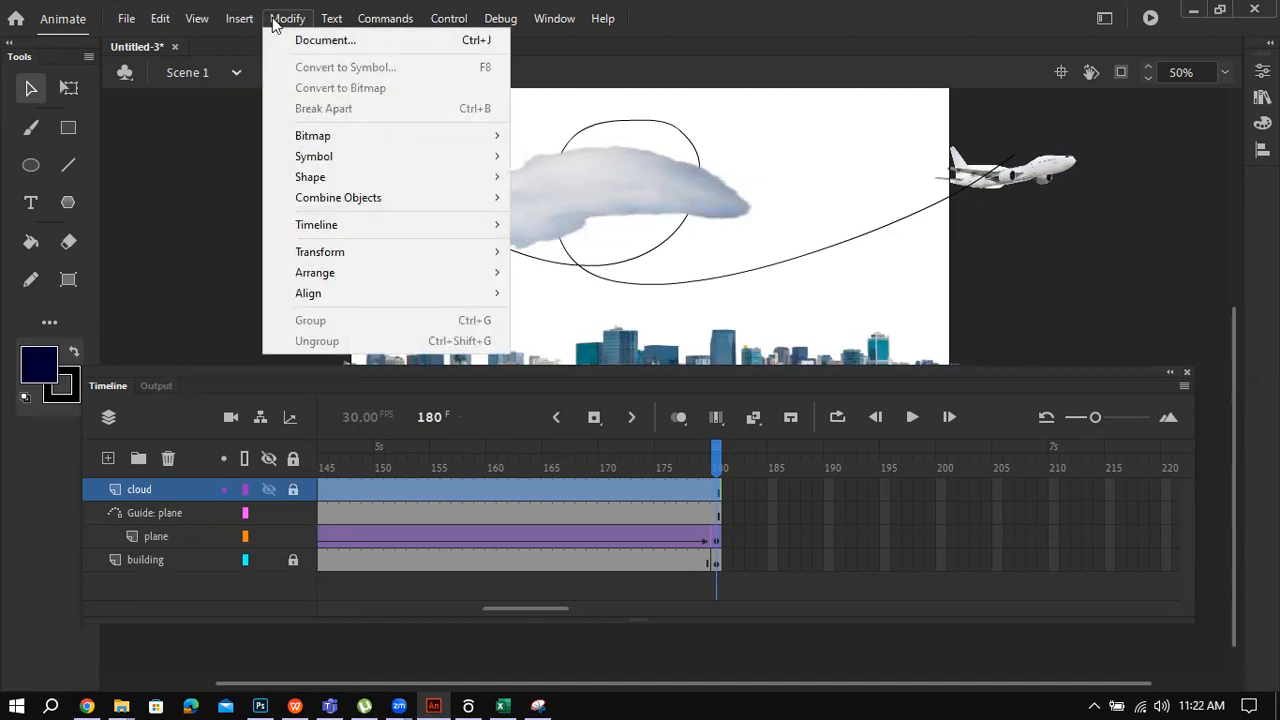
pyautogui.moveTo(363, 25)
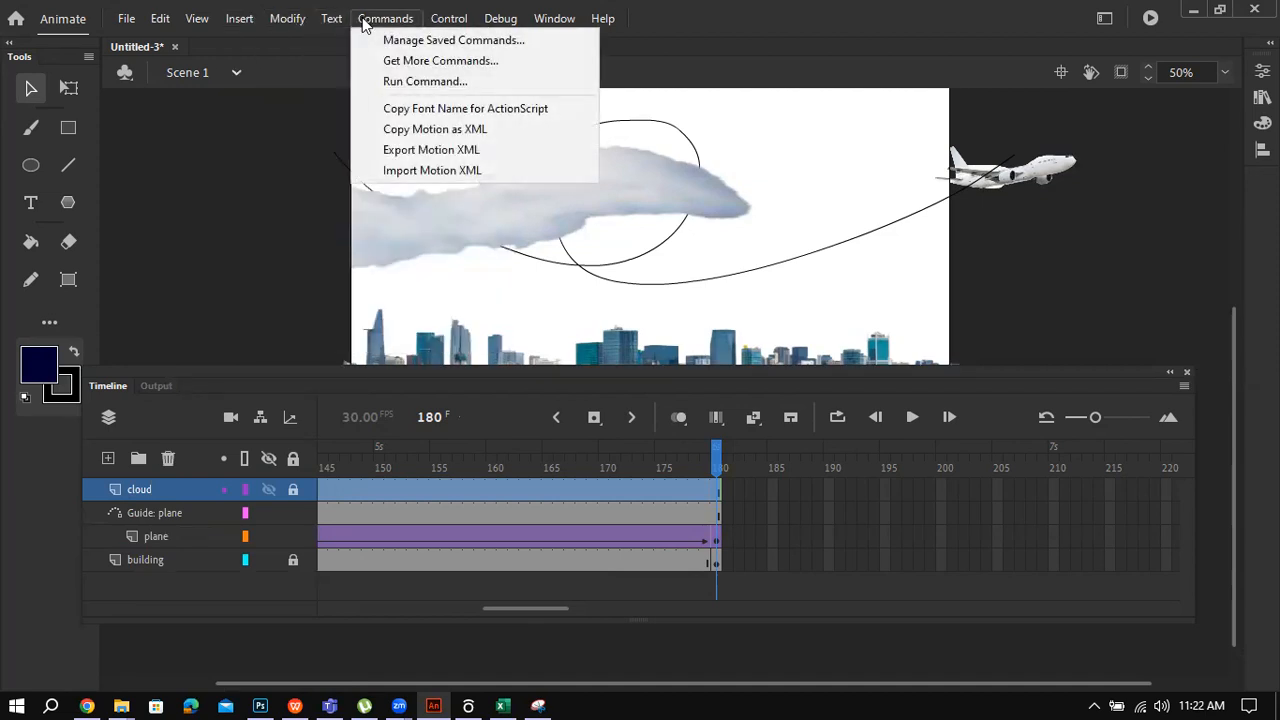
pyautogui.moveTo(210, 22)
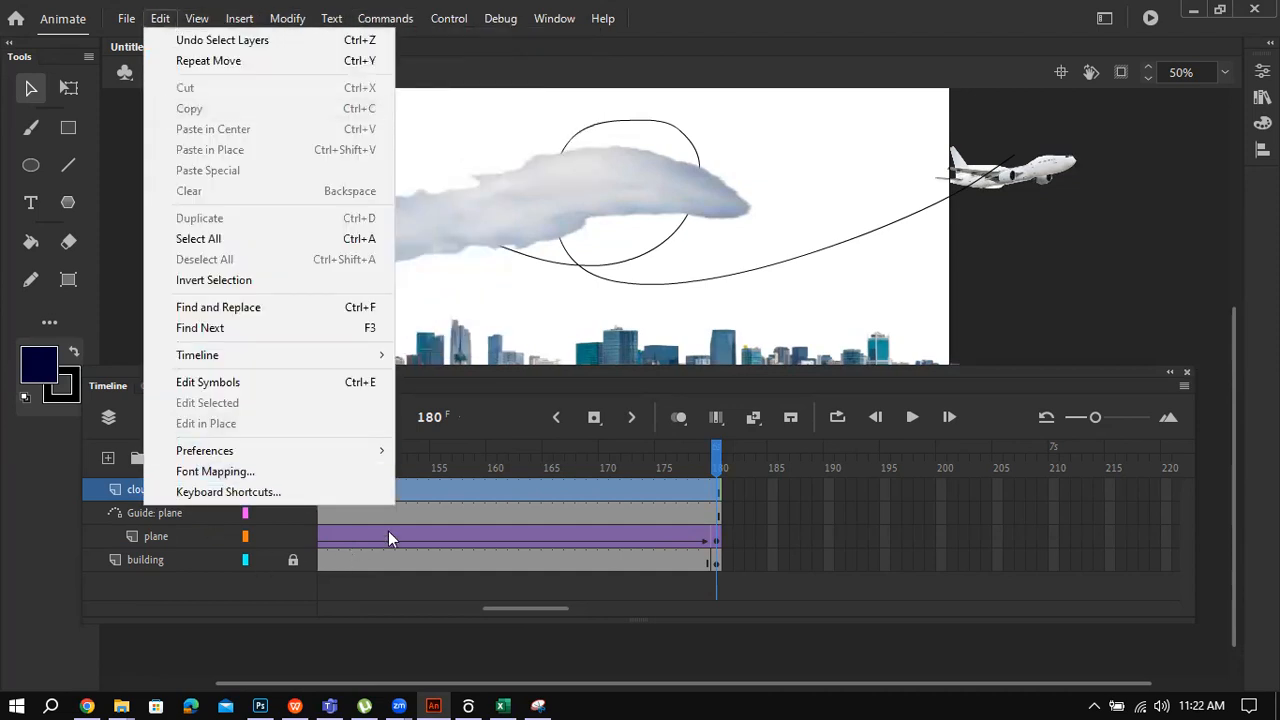
pyautogui.click(388, 534)
# Step: Insert a keyframe at frame 180 on the cloud layer
pyautogui.click(163, 487)
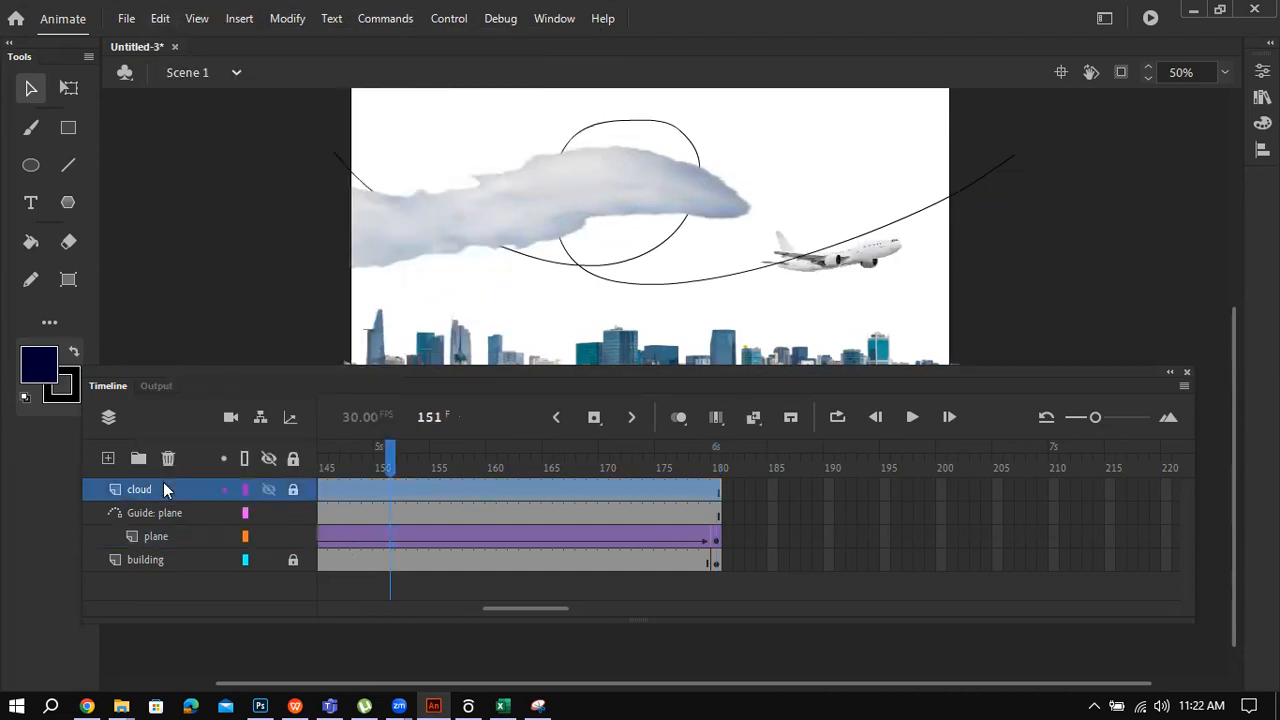
pyautogui.click(716, 490)
pyautogui.rightClick(716, 489)
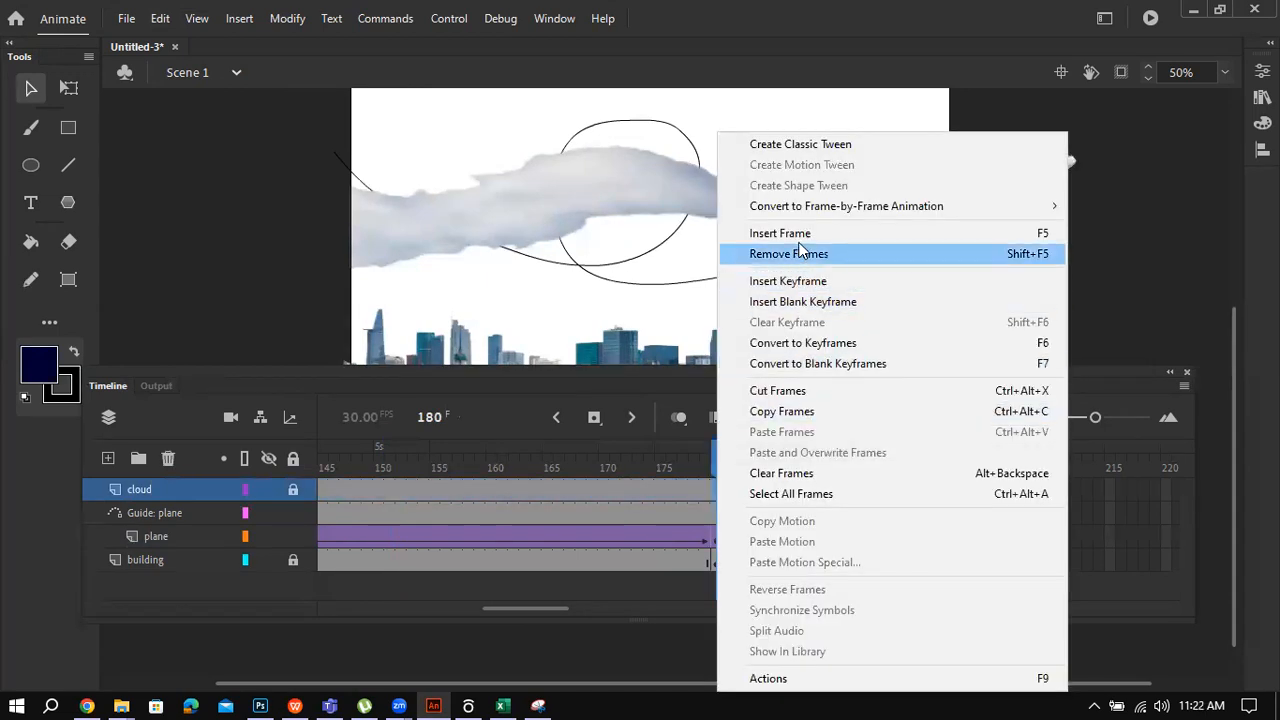
pyautogui.click(823, 280)
# Step: Create a classic tween across the cloud's frames up to frame 180
pyautogui.click(694, 489)
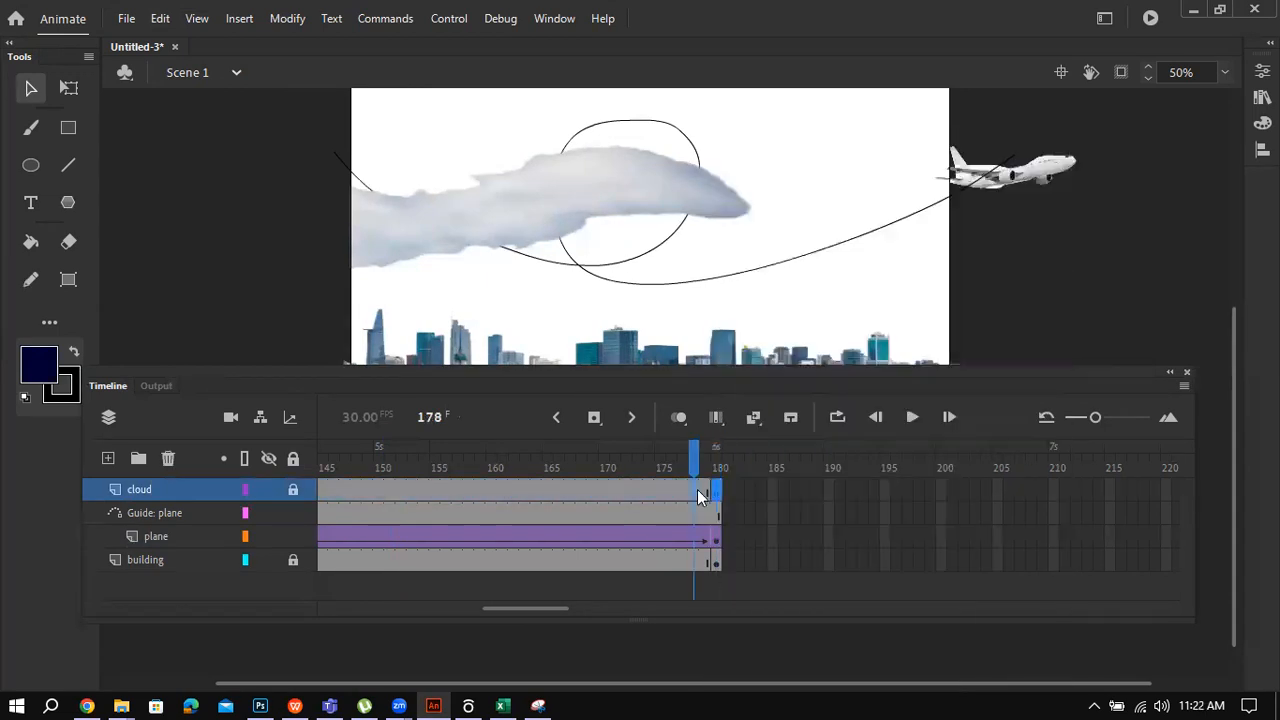
pyautogui.rightClick(694, 489)
pyautogui.click(777, 144)
pyautogui.click(716, 489)
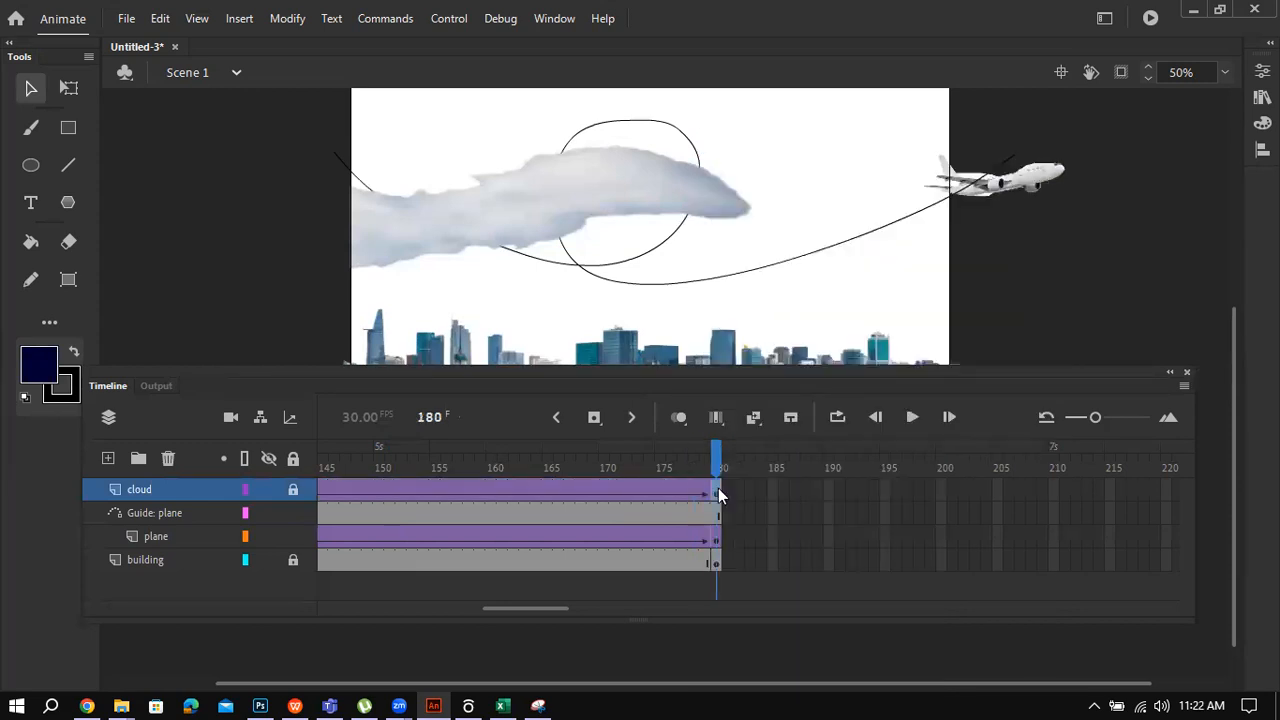
pyautogui.rightClick(716, 489)
pyautogui.click(795, 144)
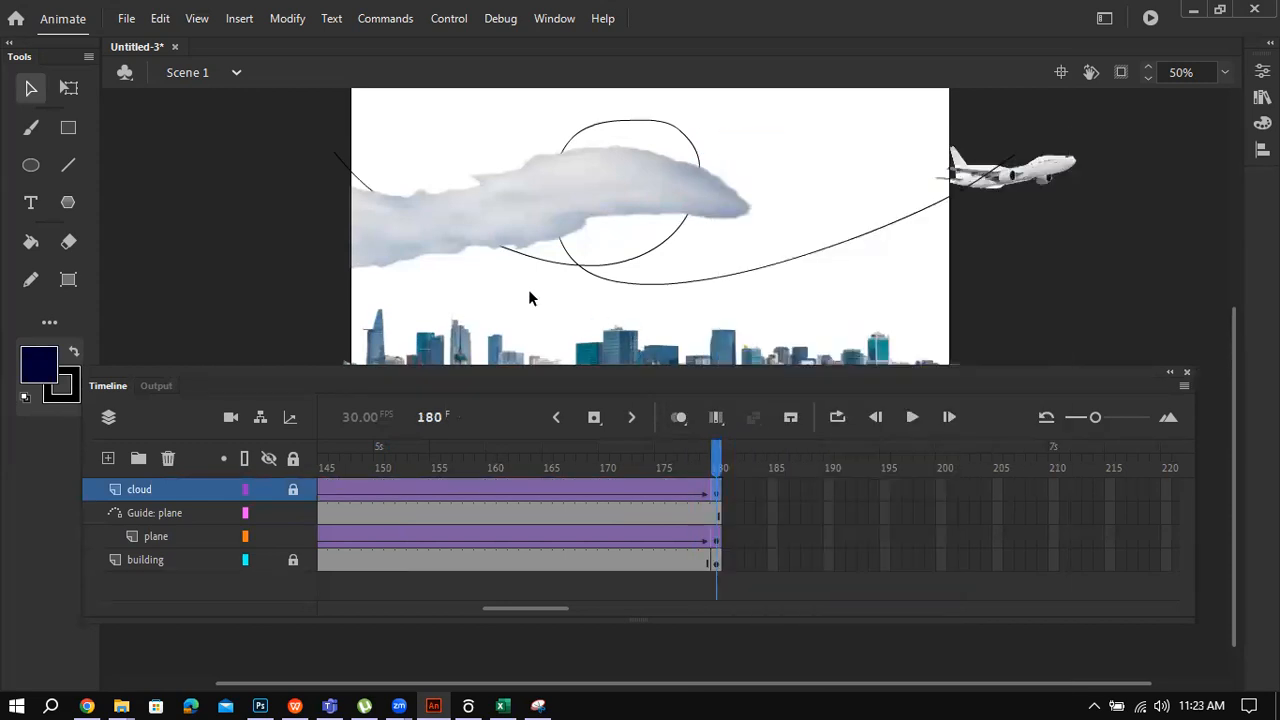
# Step: Unlock the cloud and give it an Alpha colour effect of about 55% in Properties
pyautogui.click(293, 489)
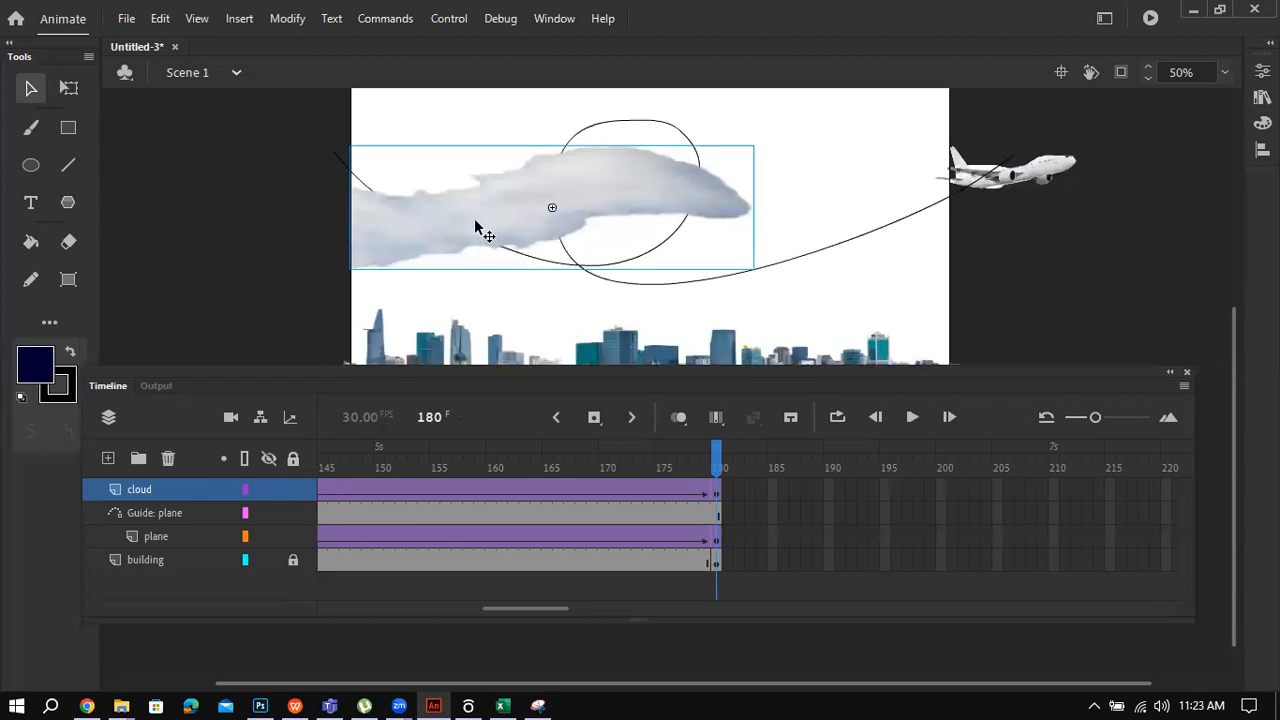
pyautogui.click(554, 20)
pyautogui.click(688, 150)
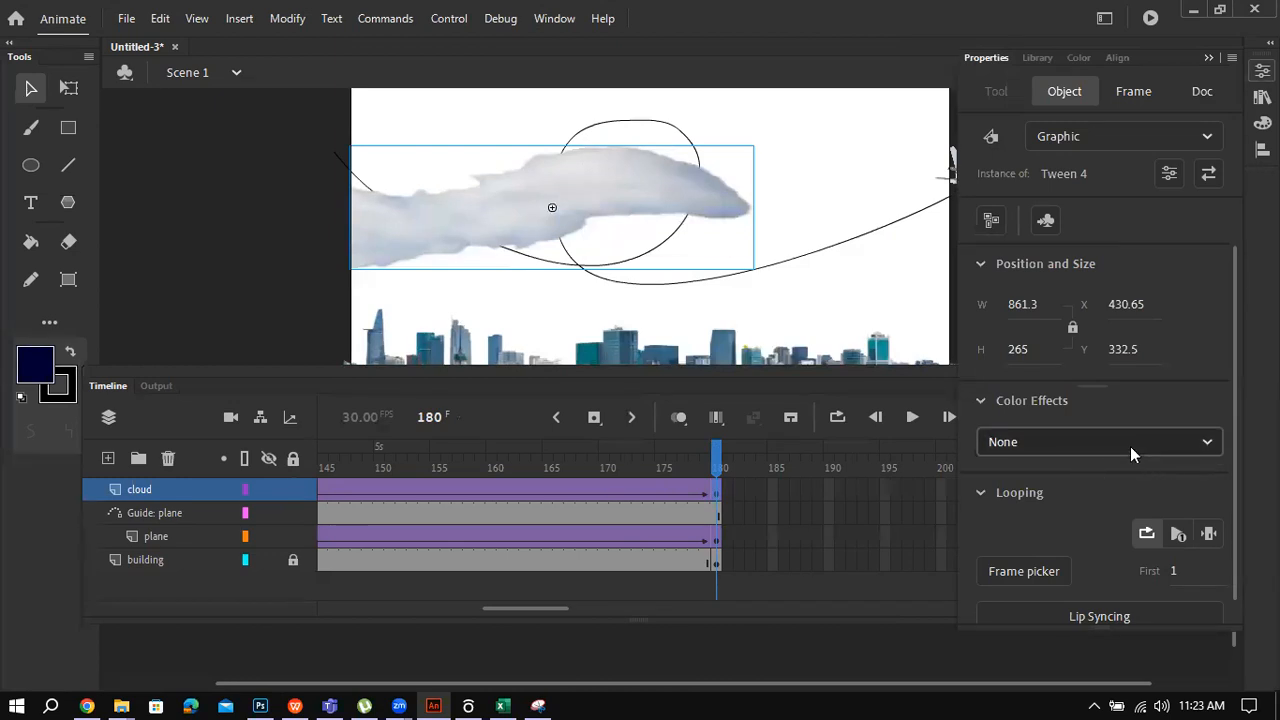
pyautogui.click(1130, 444)
pyautogui.click(1106, 594)
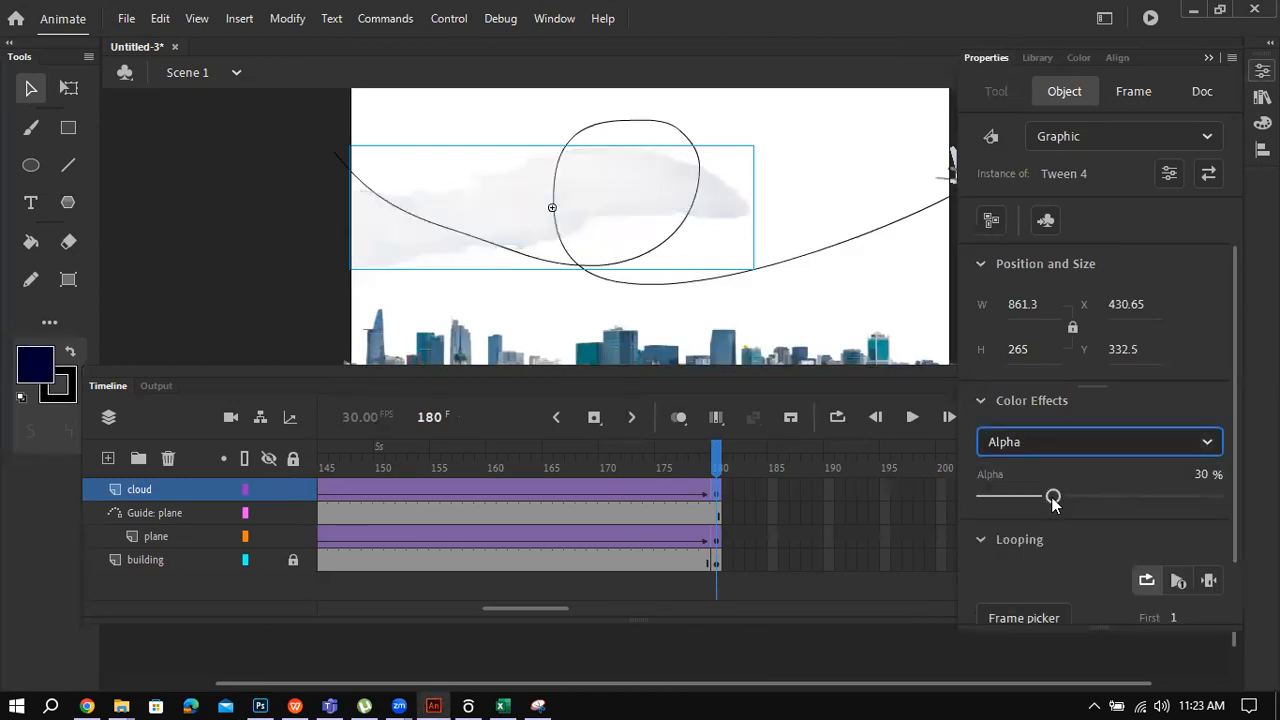
pyautogui.moveTo(1052, 497); pyautogui.dragTo(1110, 503)
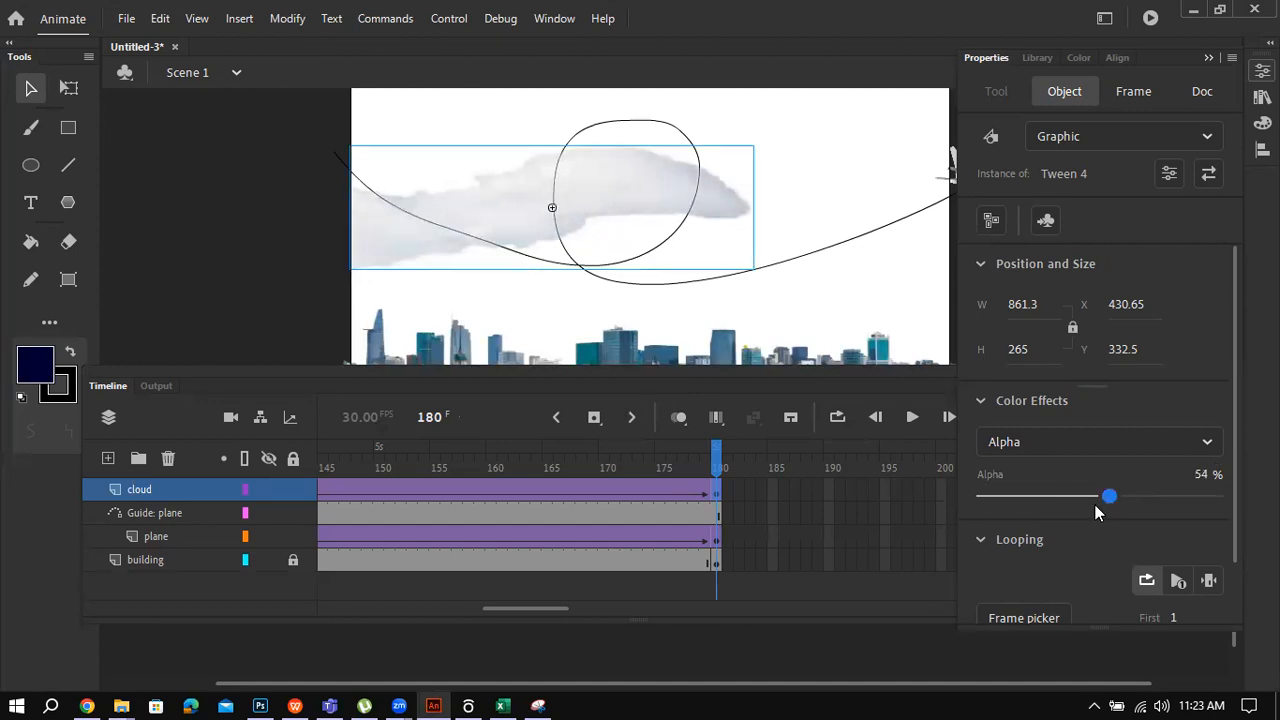
pyautogui.moveTo(1110, 504); pyautogui.dragTo(1110, 502)
pyautogui.moveTo(532, 607); pyautogui.dragTo(347, 608)
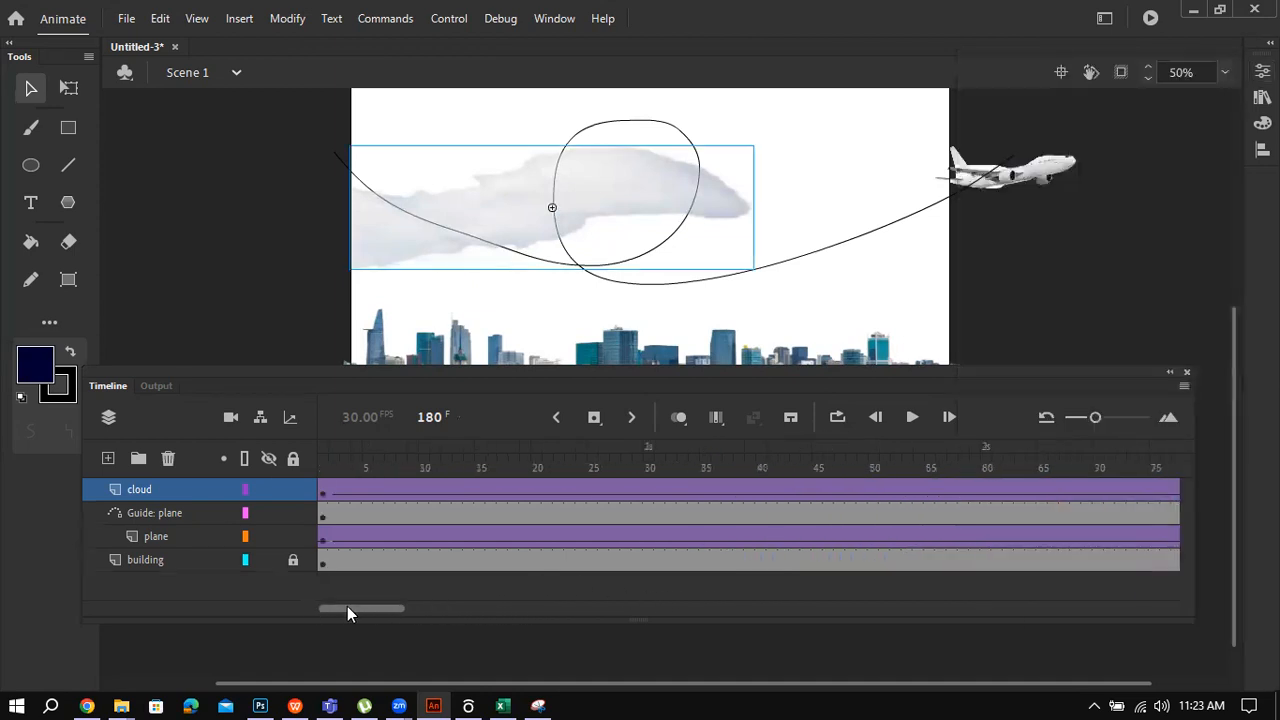
# Step: Return to frame 1 and look over the tween's frame properties in the Properties panel
pyautogui.click(324, 495)
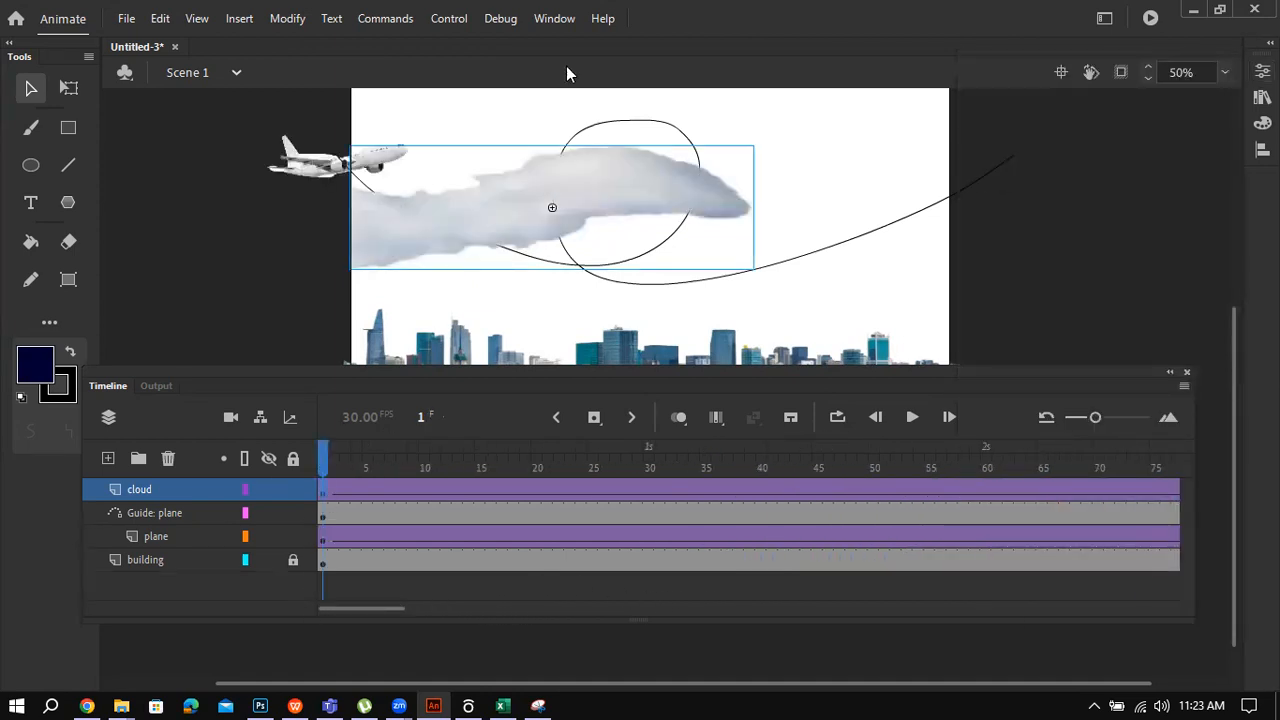
pyautogui.click(554, 18)
pyautogui.click(660, 151)
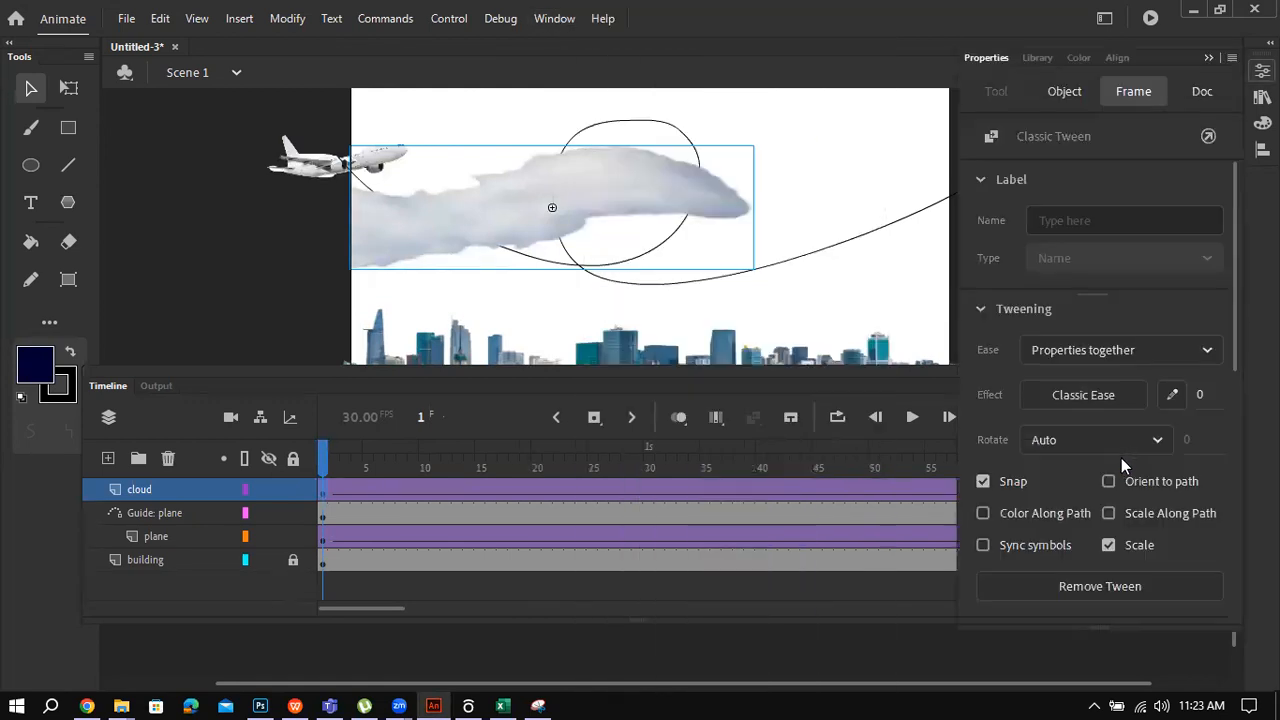
pyautogui.scroll(-3, 1083, 493)
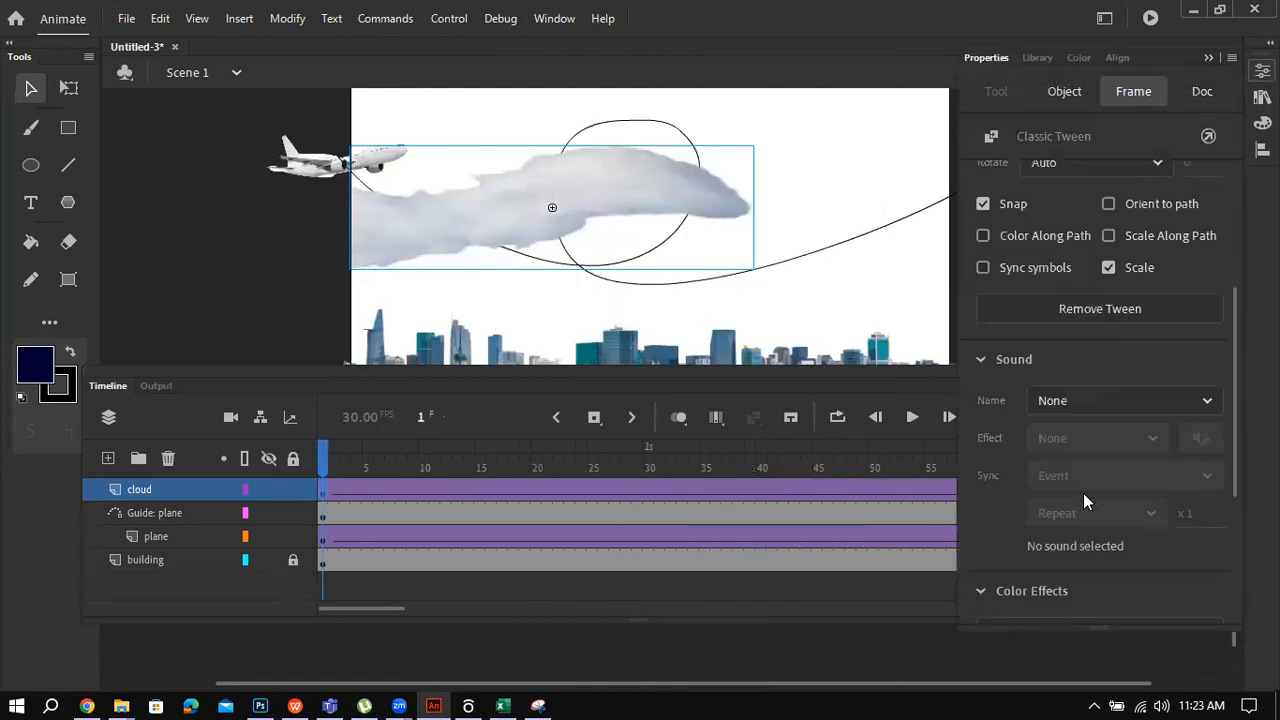
pyautogui.scroll(3, 1087, 457)
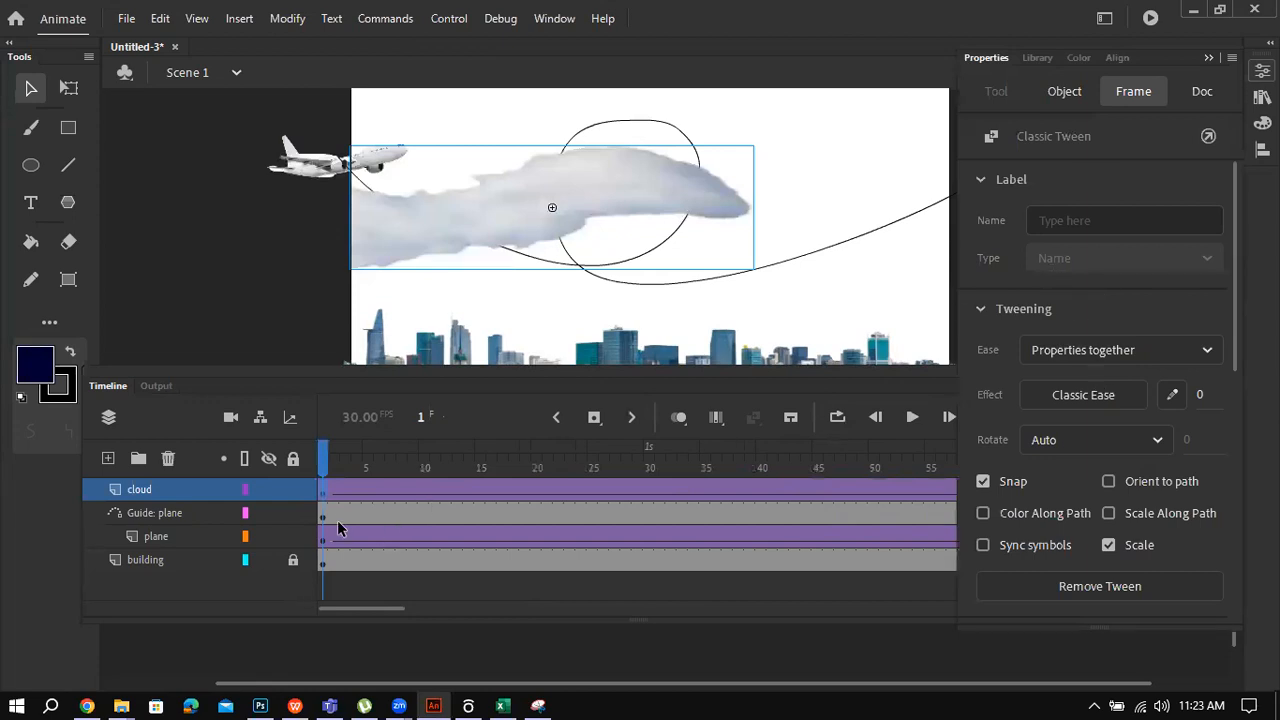
pyautogui.hotkey('ctrl', 'F3')
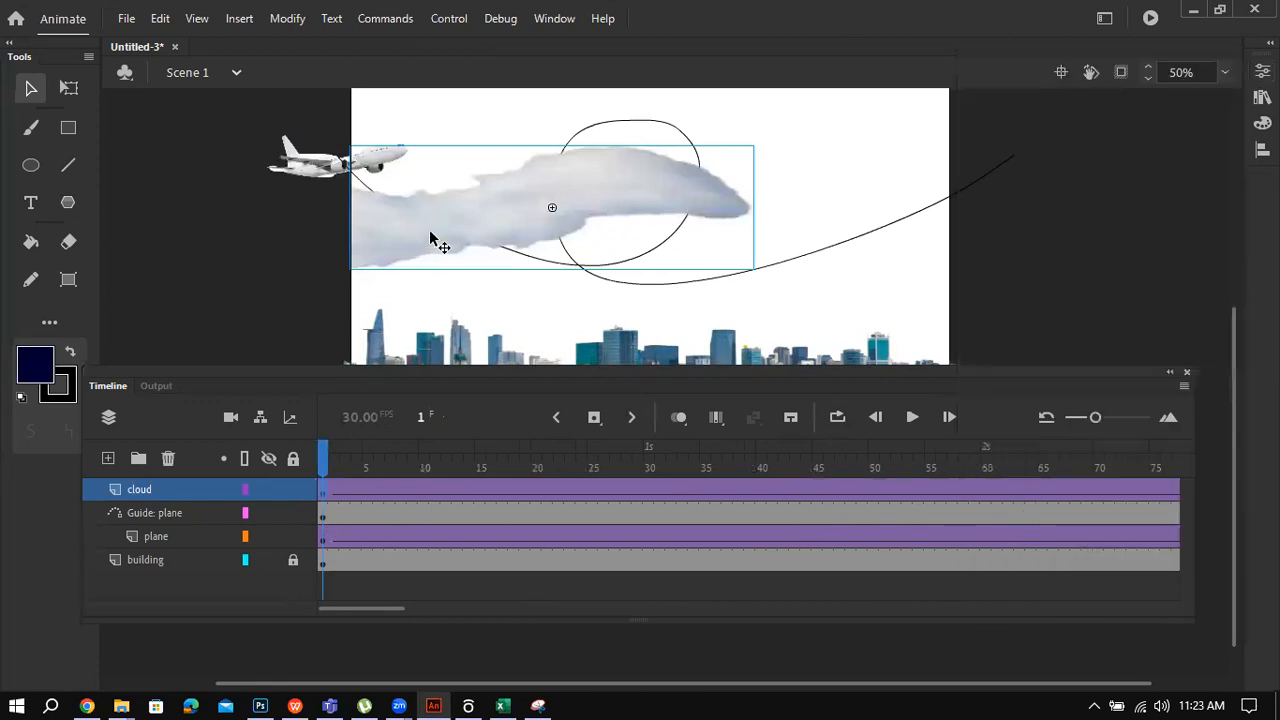
# Step: Give the cloud at frame 1 an Alpha color effect of 55%, then deselect it
pyautogui.click(553, 19)
pyautogui.click(642, 151)
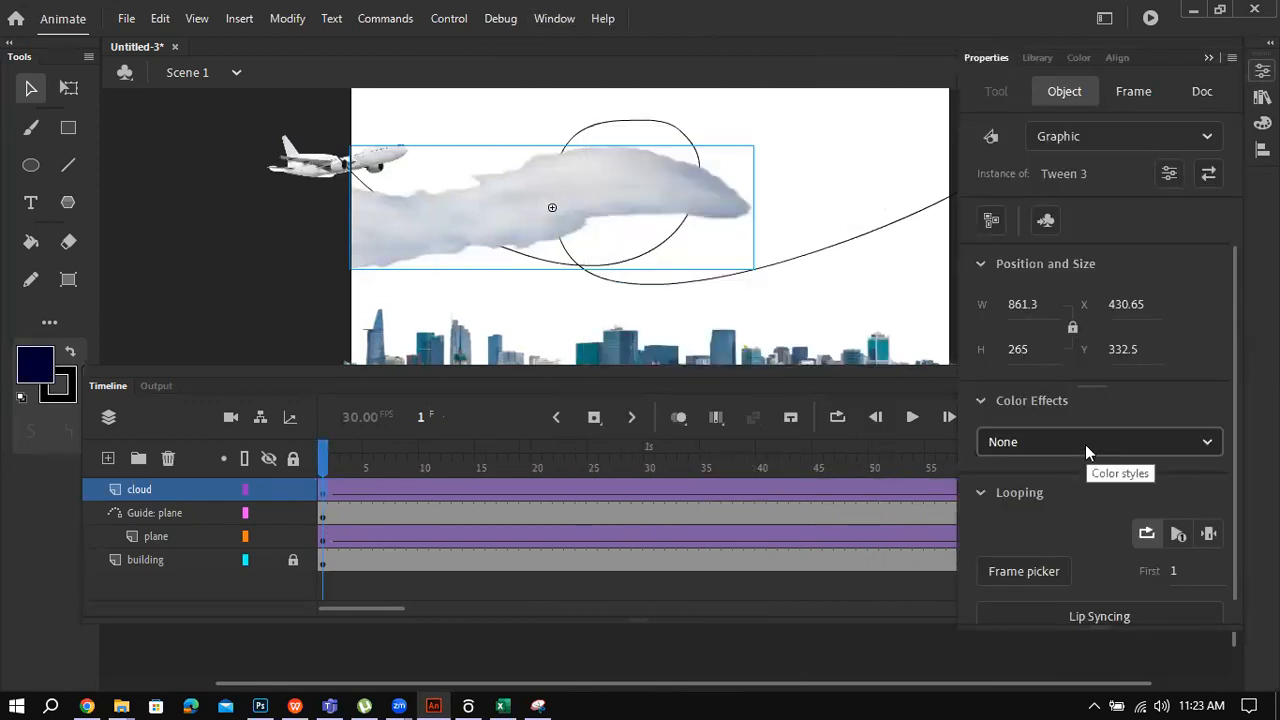
pyautogui.click(1085, 444)
pyautogui.click(1042, 598)
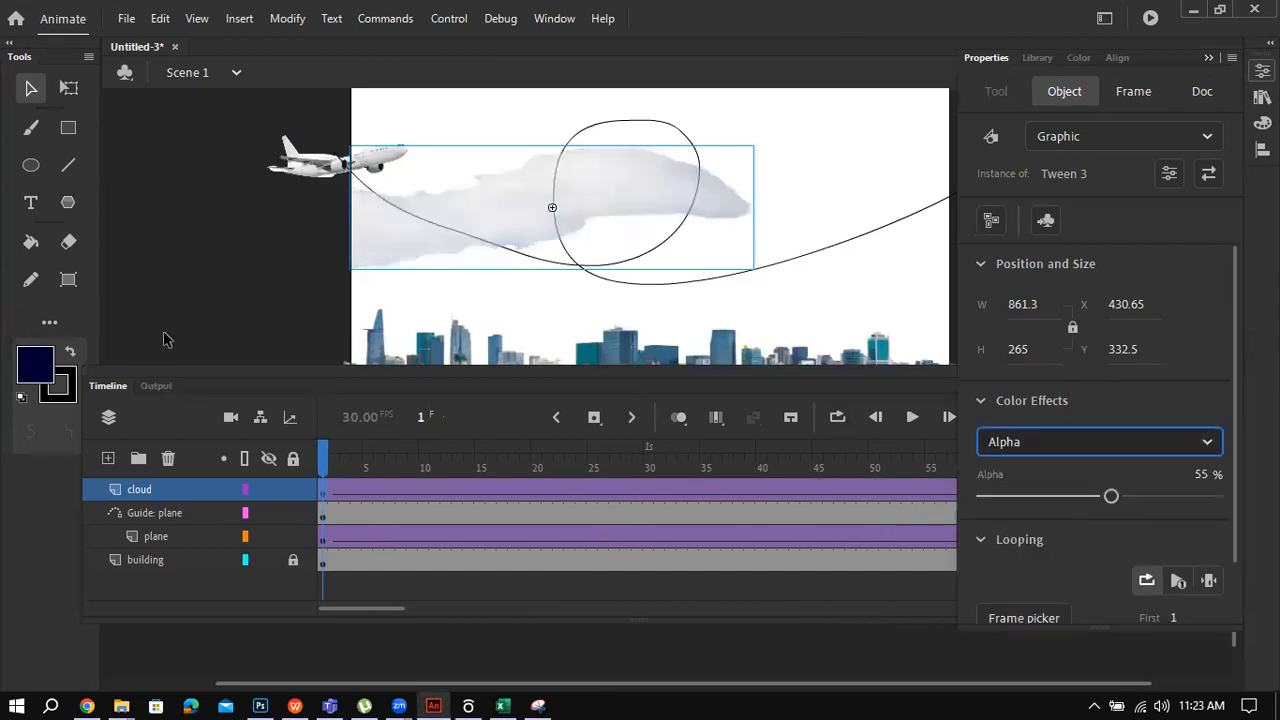
pyautogui.hotkey('ctrl', 'F3')
pyautogui.click(203, 305)
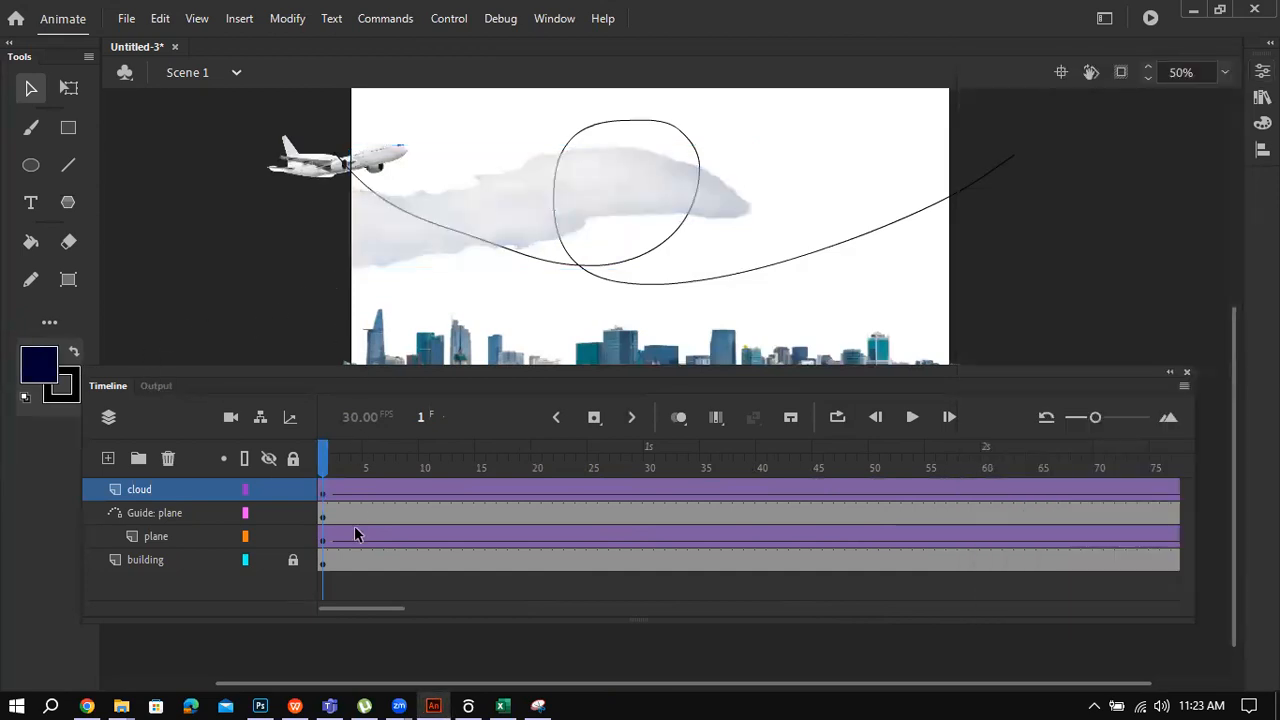
# Step: Scrub the plane layer to frame 12 and select the plane there
pyautogui.moveTo(431, 536)
pyautogui.mouseDown()
pyautogui.moveTo(489, 534)
pyautogui.moveTo(442, 536)
pyautogui.mouseUp()
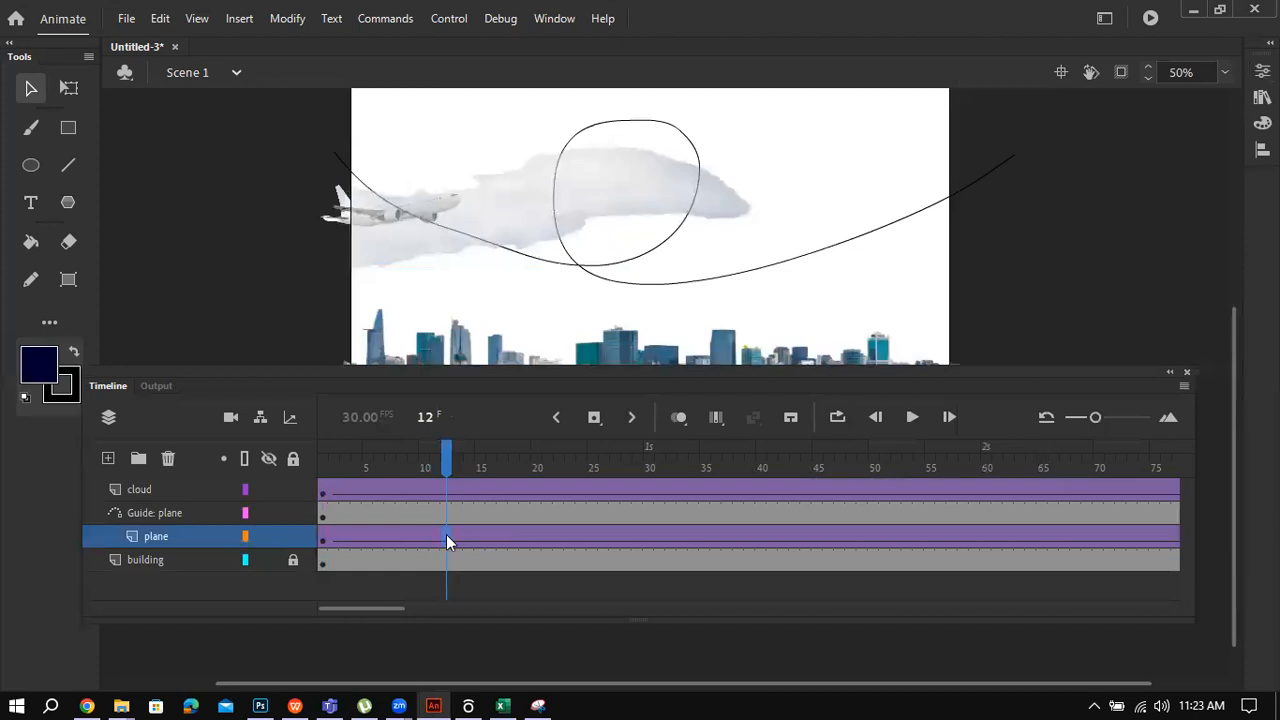
pyautogui.click(446, 540)
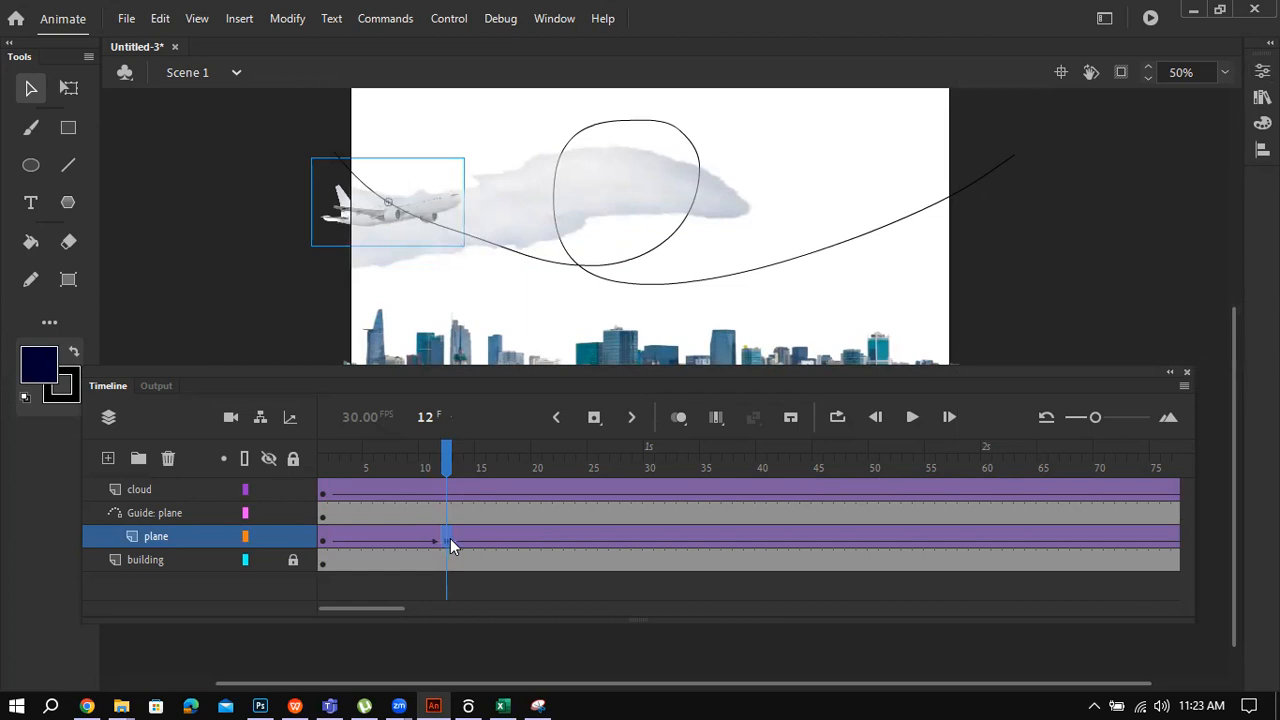
# Step: With Free Transform, rotate the plane clockwise at frame 12 and nearly level at frame 38
pyautogui.click(66, 89)
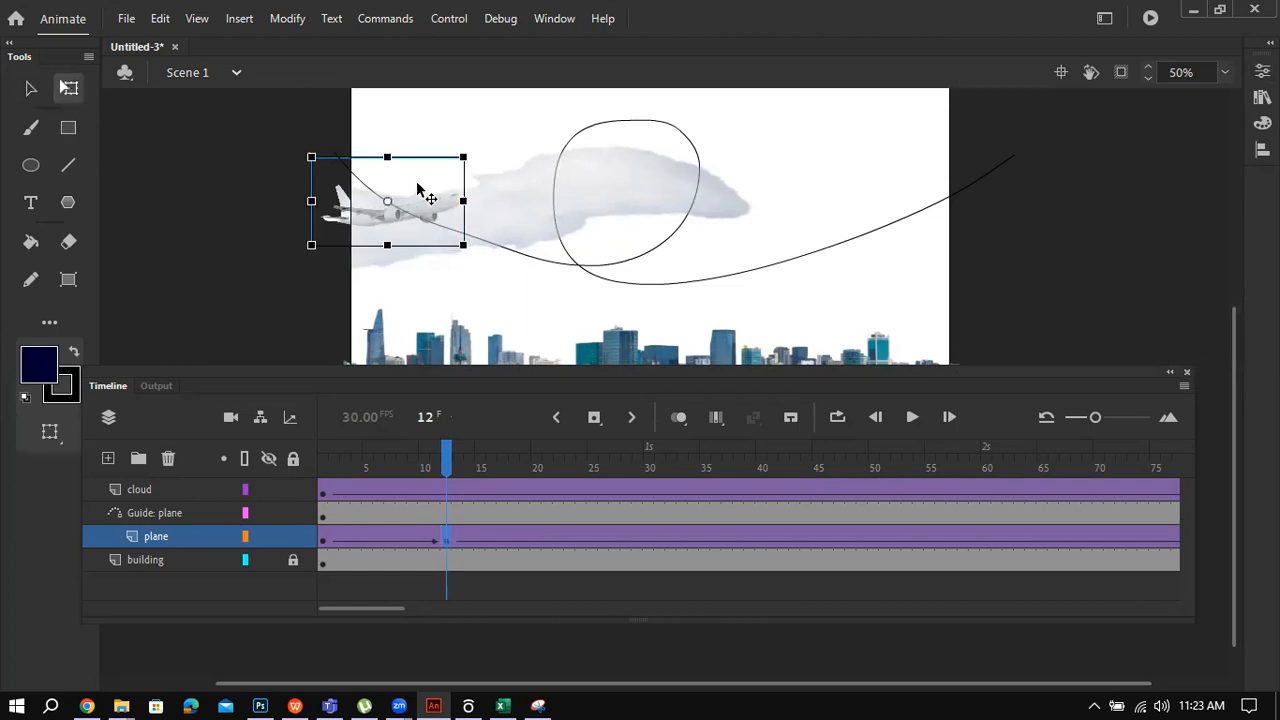
pyautogui.moveTo(485, 168)
pyautogui.mouseDown()
pyautogui.moveTo(497, 206)
pyautogui.moveTo(493, 192)
pyautogui.mouseUp()
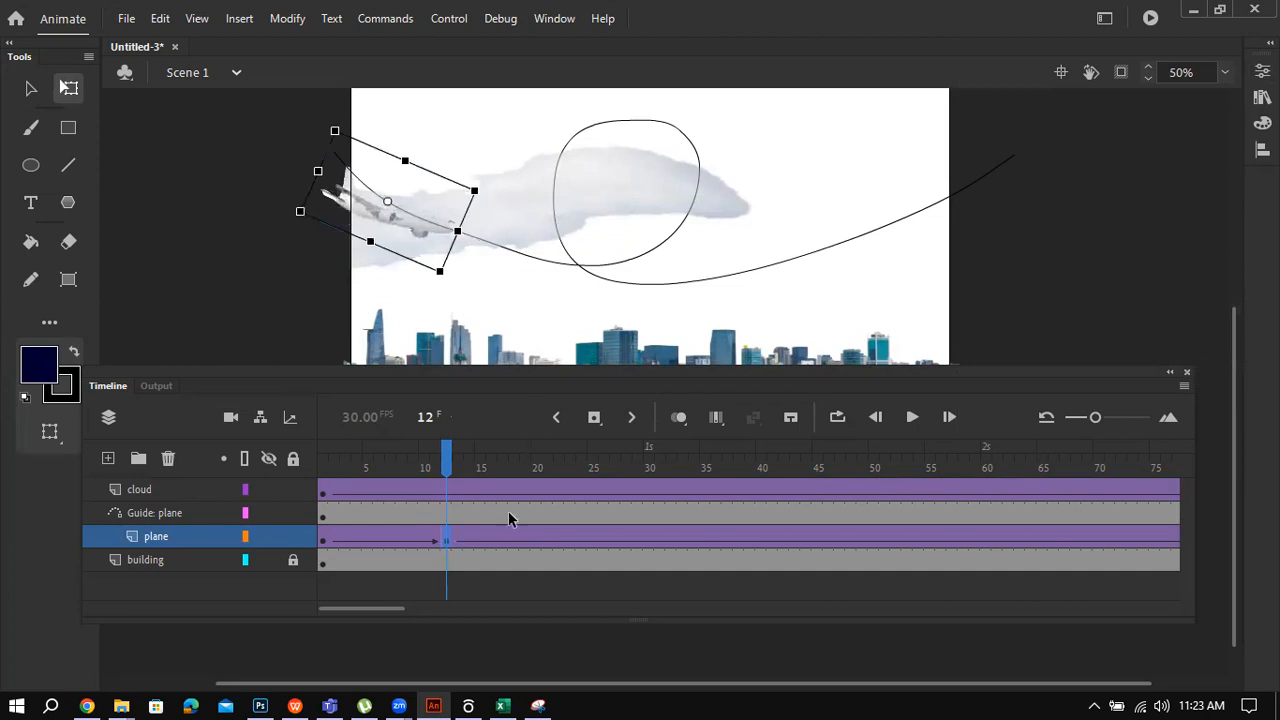
pyautogui.click(523, 540)
pyautogui.moveTo(523, 536); pyautogui.dragTo(639, 534)
pyautogui.click(684, 536)
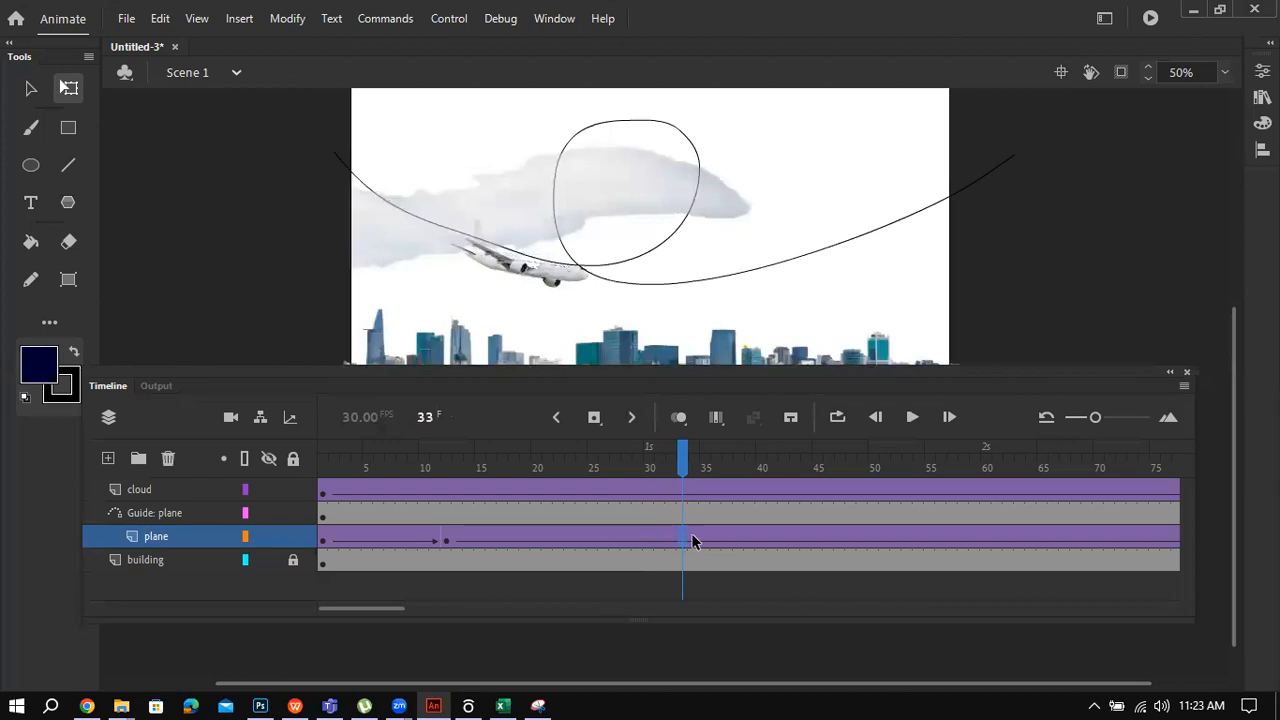
pyautogui.click(736, 541)
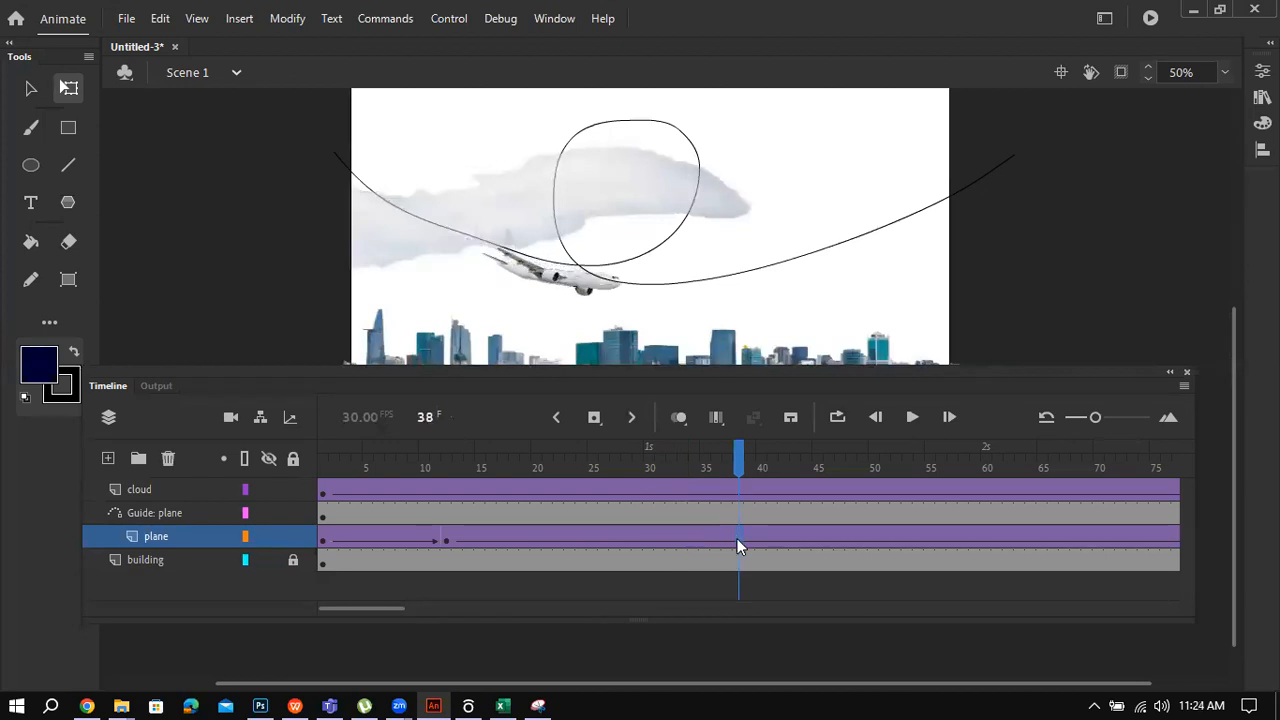
pyautogui.click(737, 545)
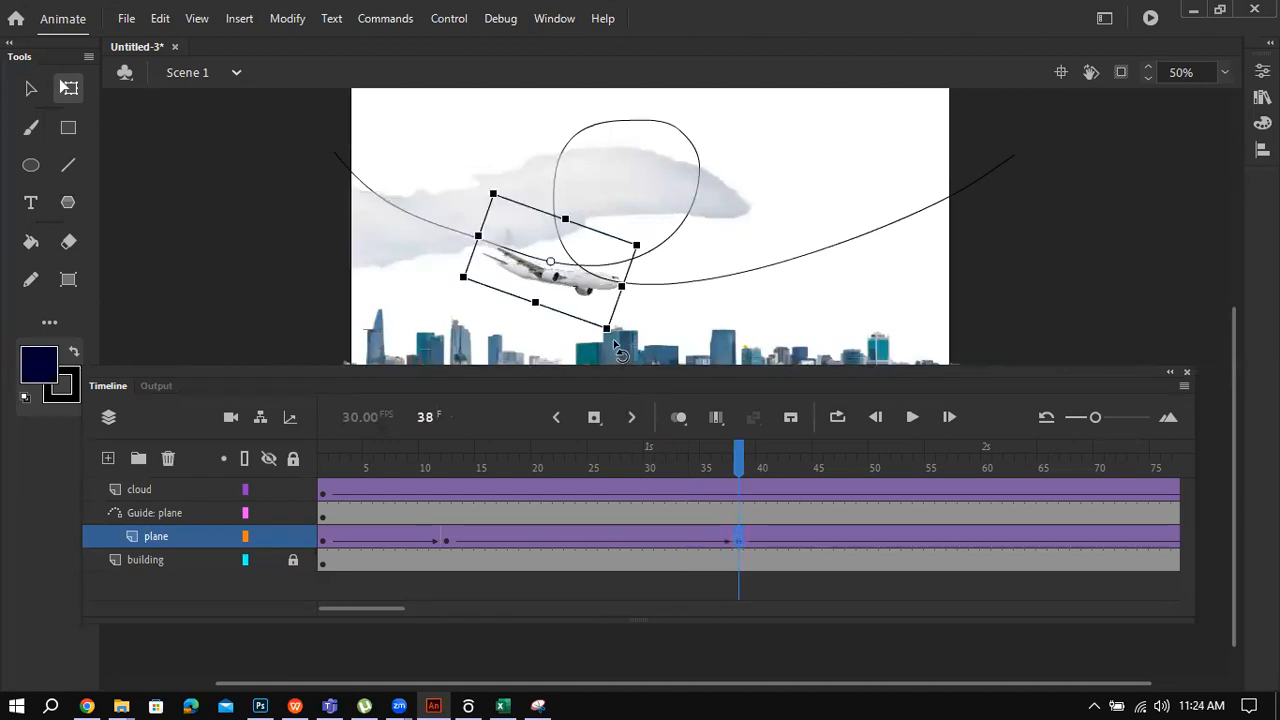
pyautogui.moveTo(614, 343); pyautogui.dragTo(630, 336)
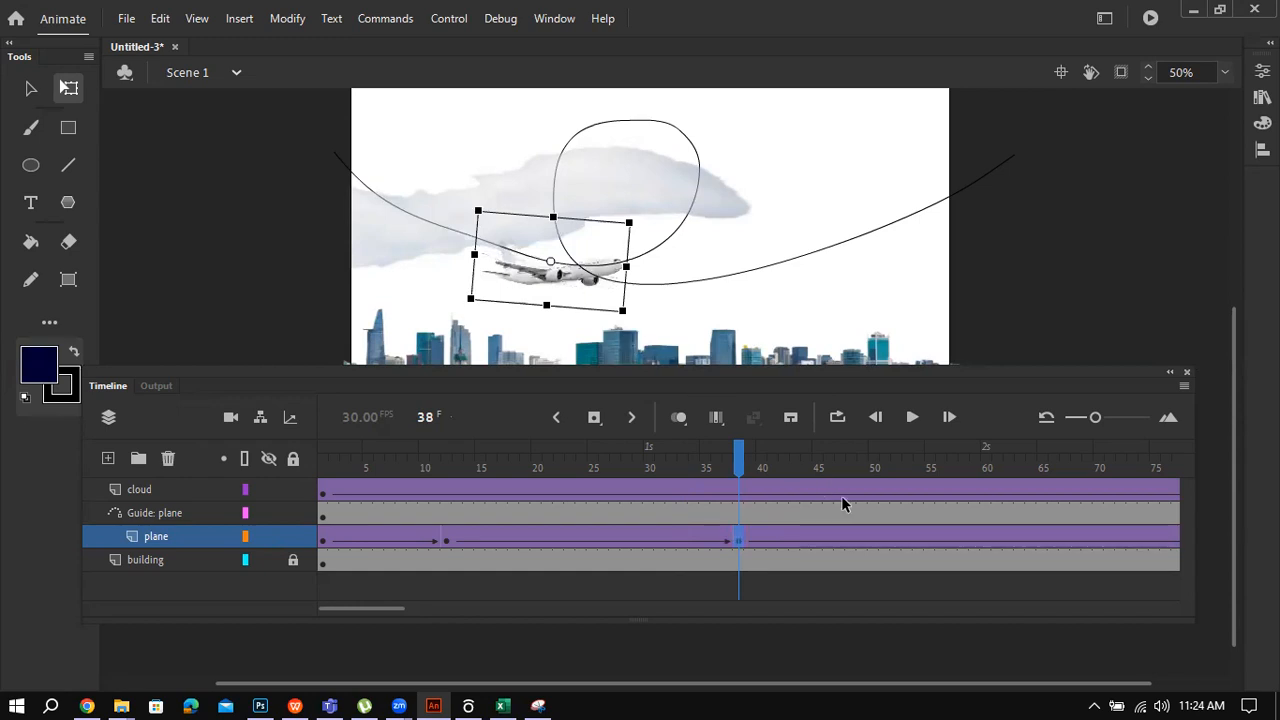
# Step: Rotate the plane at frames 47, 57 and 64 to follow the curve into the loop
pyautogui.click(841, 541)
pyautogui.click(847, 541)
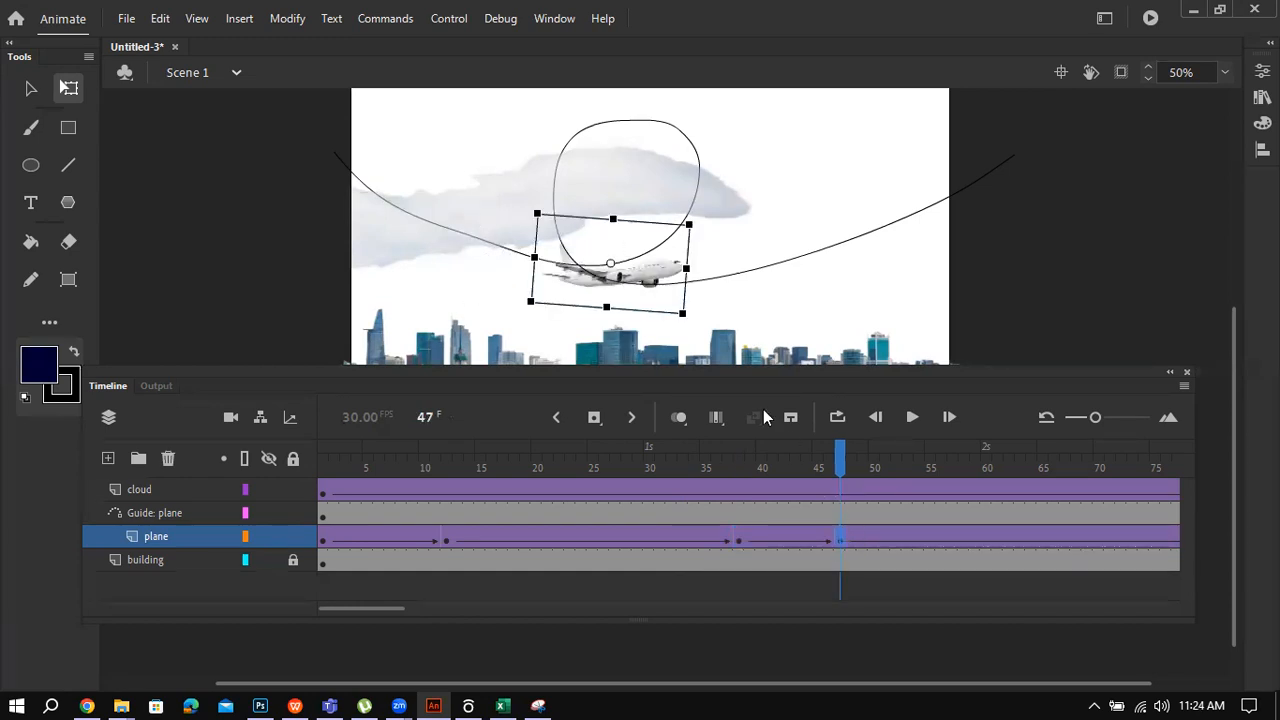
pyautogui.moveTo(697, 335); pyautogui.dragTo(734, 303)
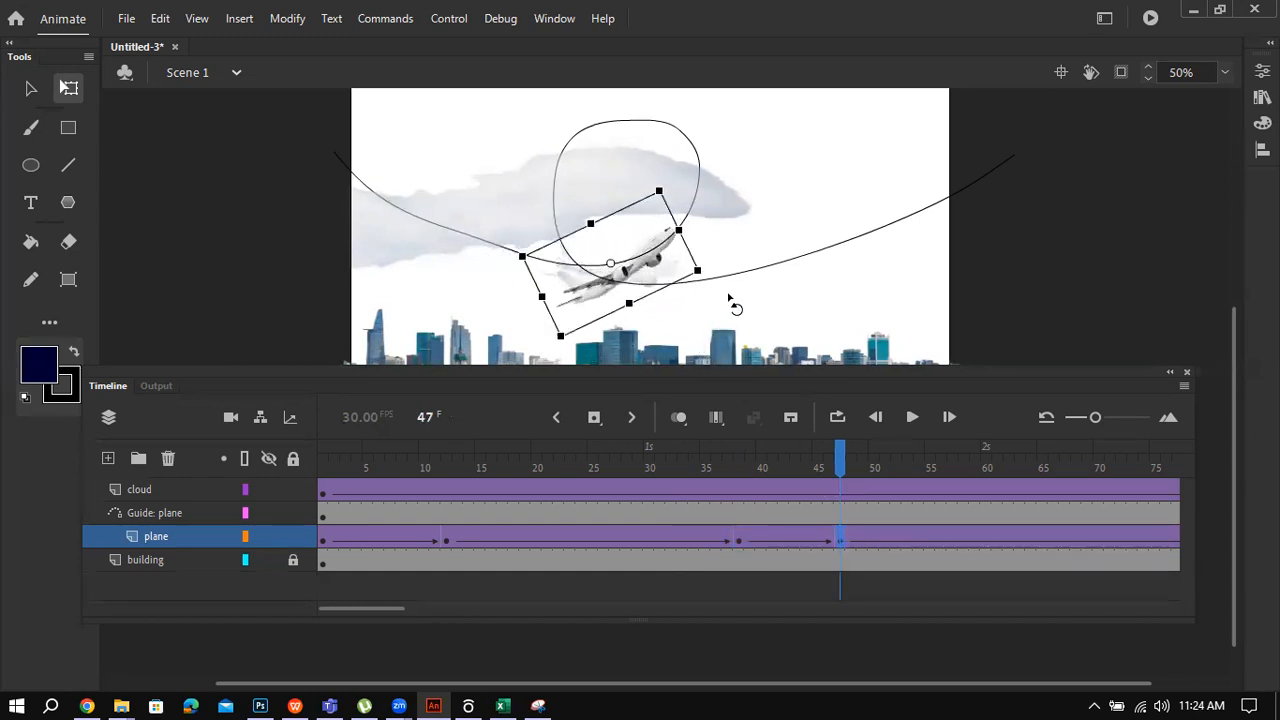
pyautogui.click(951, 537)
pyautogui.click(951, 537)
pyautogui.moveTo(774, 252); pyautogui.dragTo(771, 200)
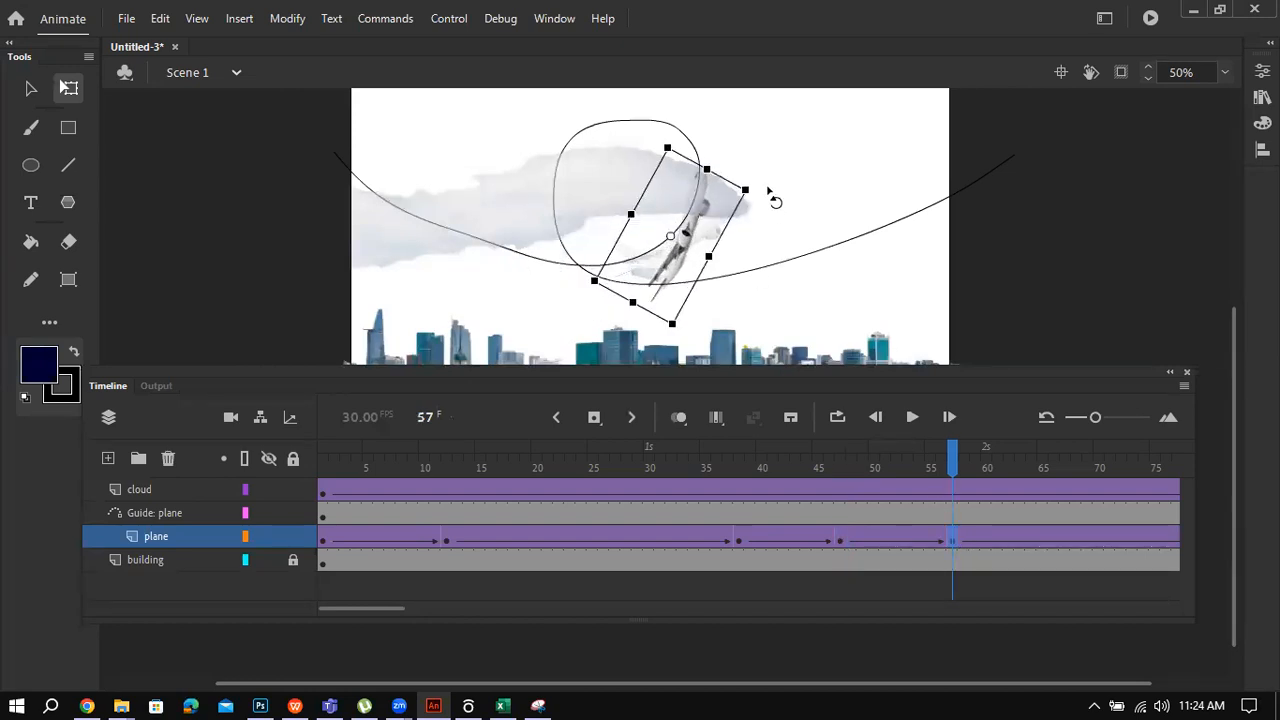
pyautogui.click(1034, 537)
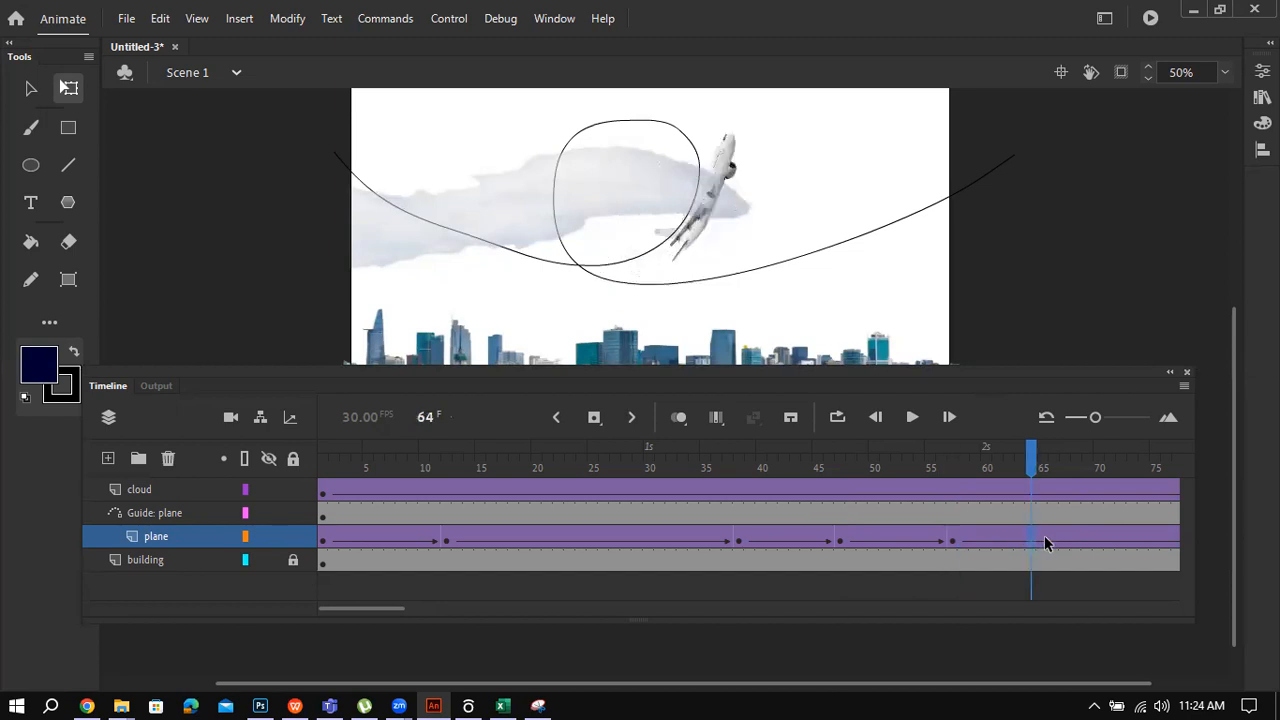
pyautogui.moveTo(783, 160); pyautogui.dragTo(703, 112)
# Step: Rotate the plane at frames 76, 87 and 96 to keep it following the loop
pyautogui.moveTo(394, 610); pyautogui.dragTo(452, 610)
pyautogui.click(592, 537)
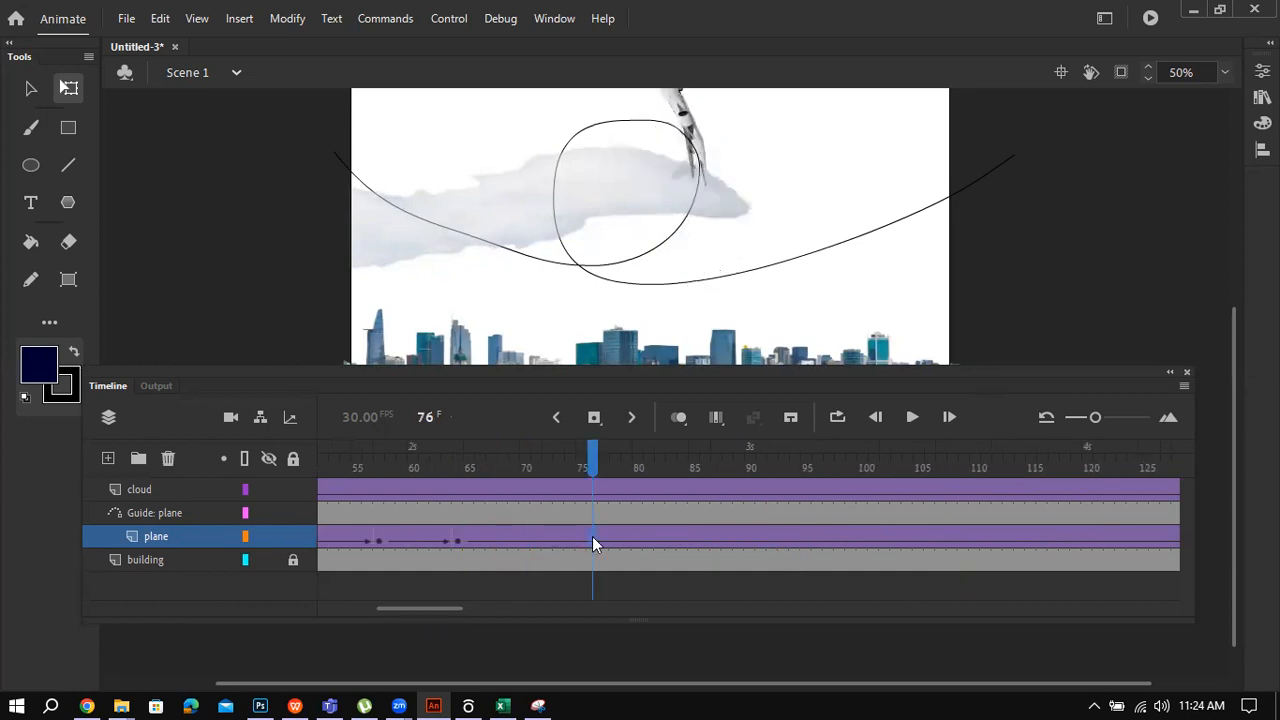
pyautogui.moveTo(751, 209); pyautogui.dragTo(811, 107)
pyautogui.click(714, 538)
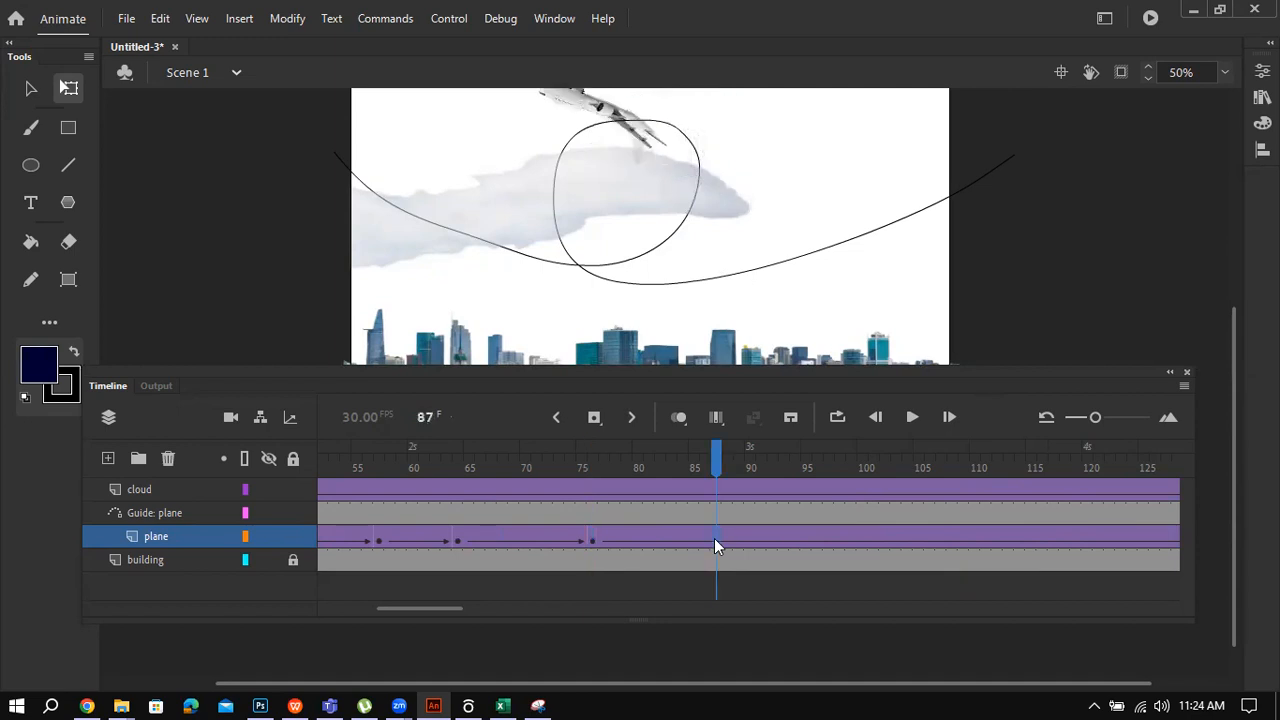
pyautogui.moveTo(709, 137); pyautogui.dragTo(709, 34)
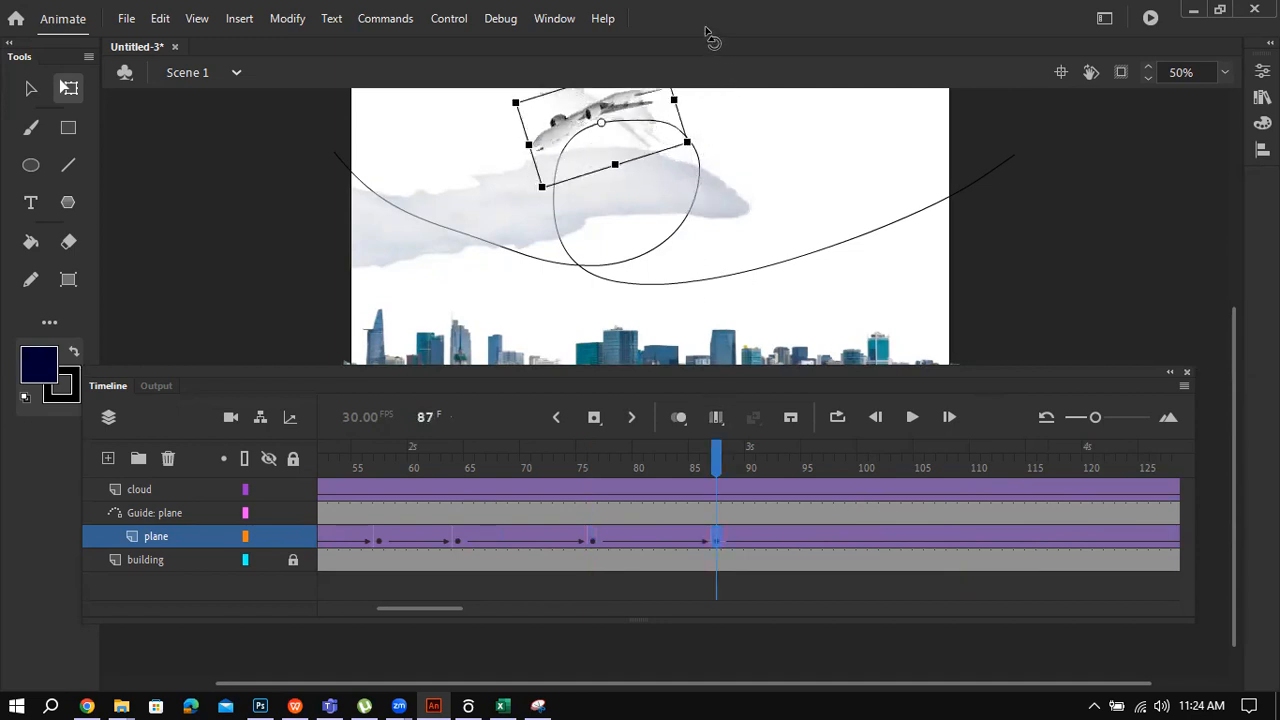
pyautogui.click(826, 538)
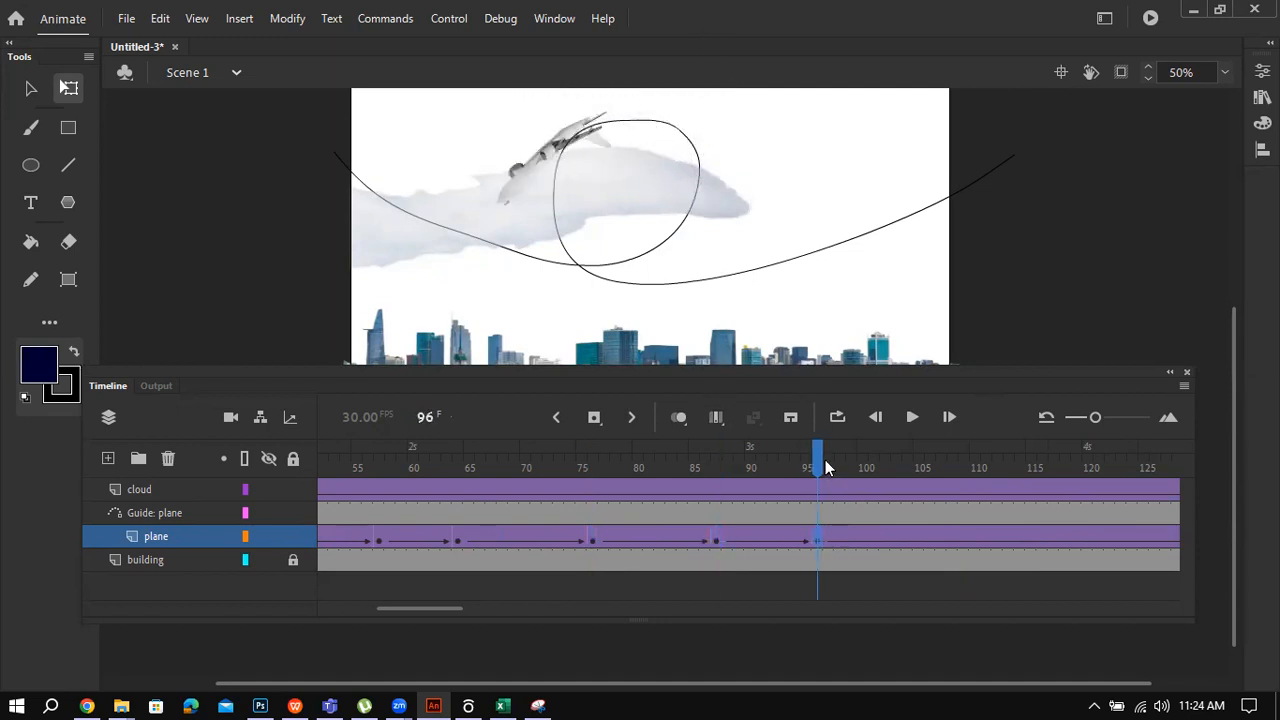
pyautogui.moveTo(516, 272); pyautogui.dragTo(580, 306)
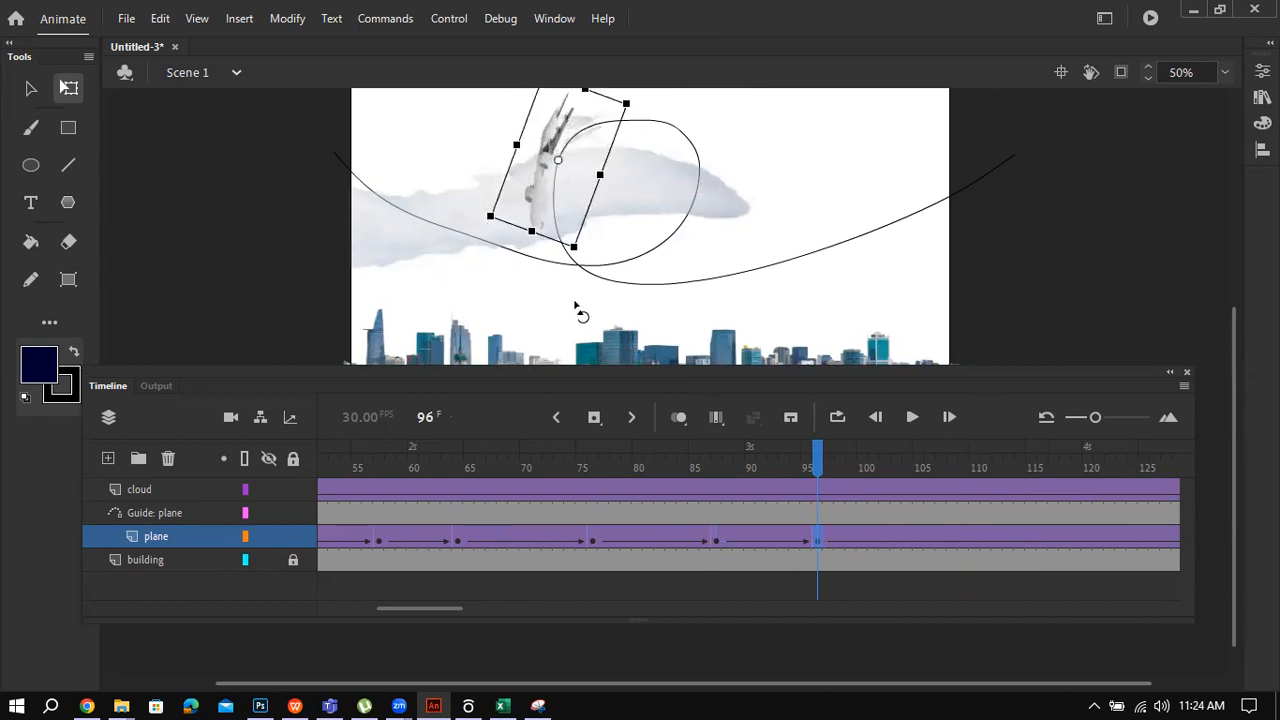
# Step: Point the plane downward at frames 104 and 112, then check its position at frame 121
pyautogui.click(905, 540)
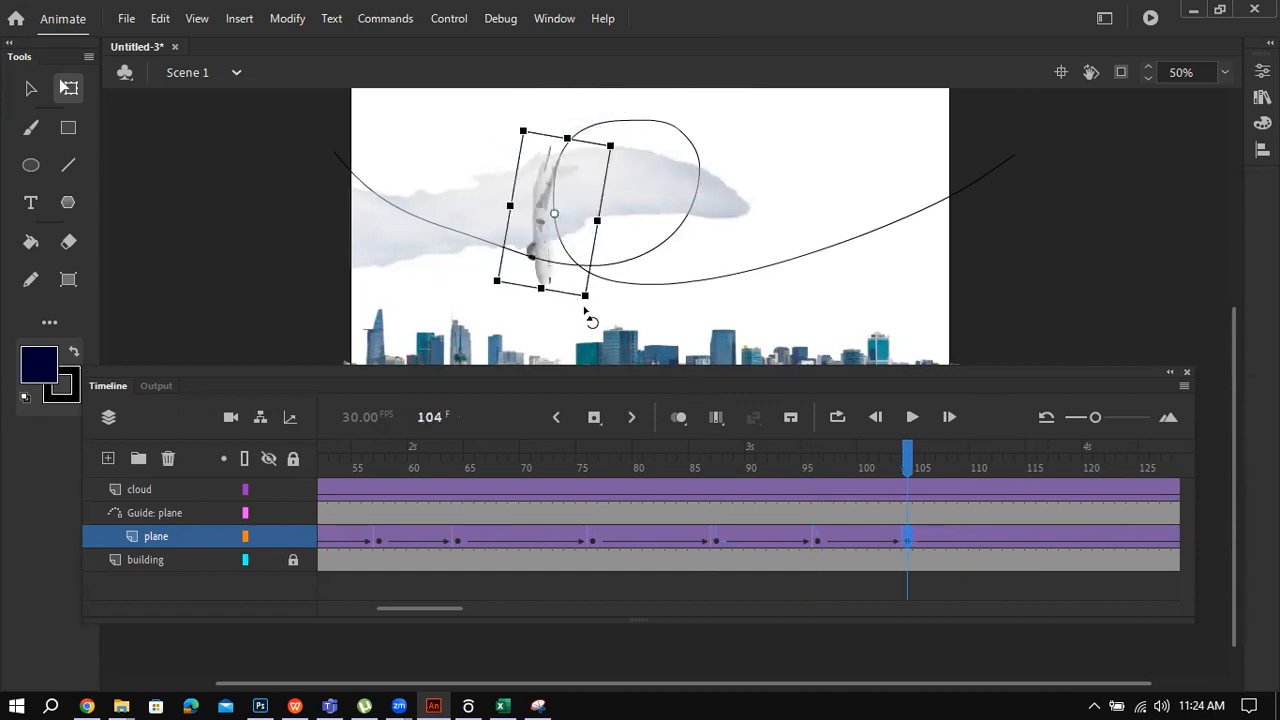
pyautogui.moveTo(597, 314); pyautogui.dragTo(648, 311)
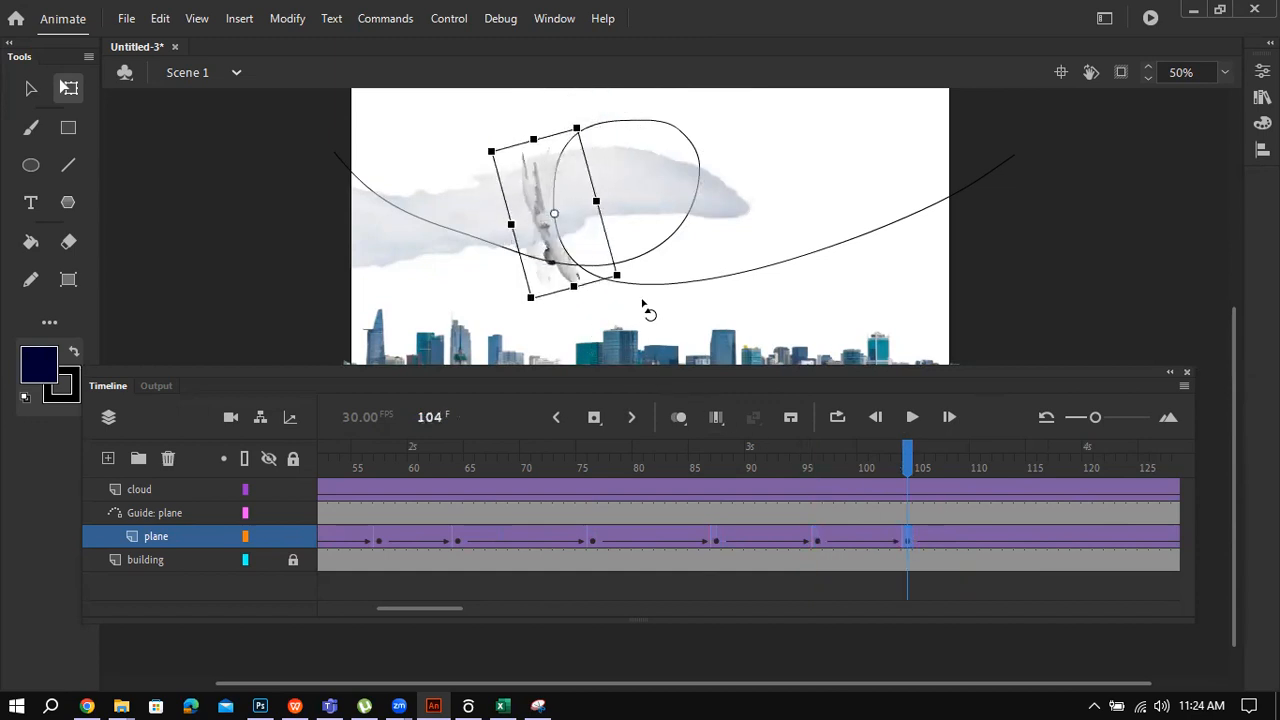
pyautogui.click(995, 540)
pyautogui.moveTo(668, 328); pyautogui.dragTo(700, 323)
pyautogui.click(1008, 540)
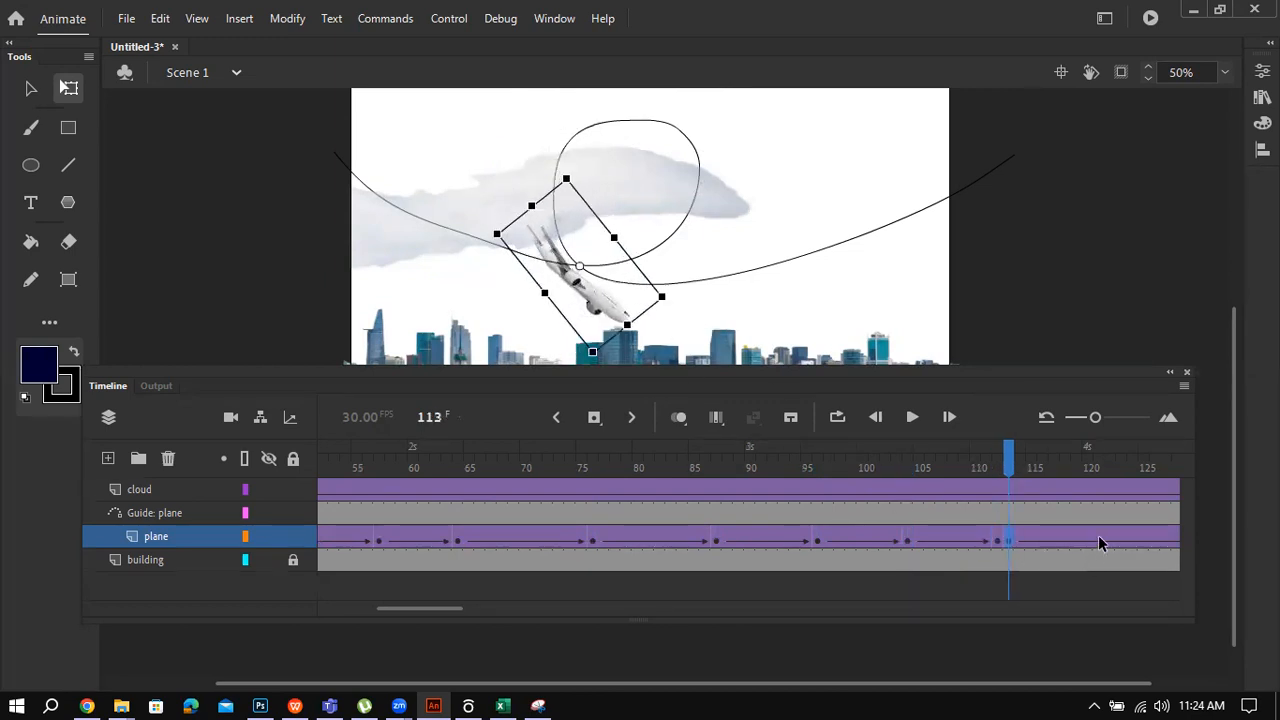
pyautogui.click(1098, 540)
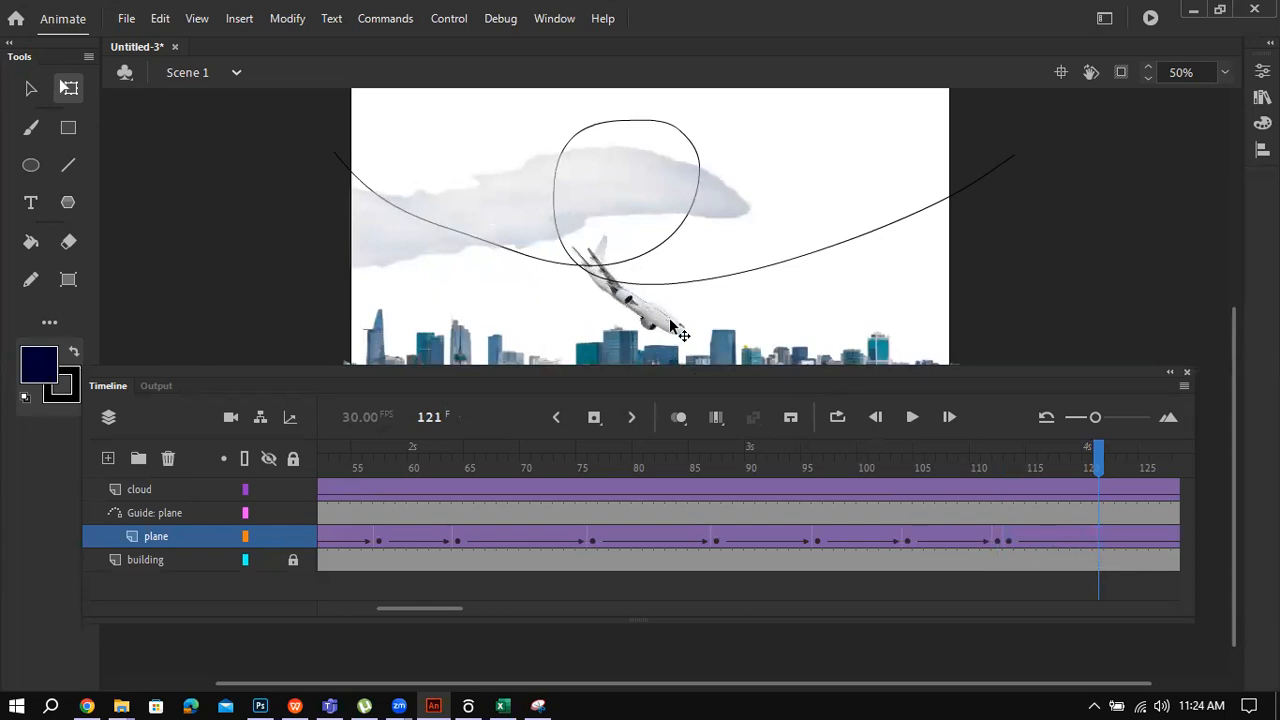
pyautogui.moveTo(444, 609); pyautogui.dragTo(487, 607)
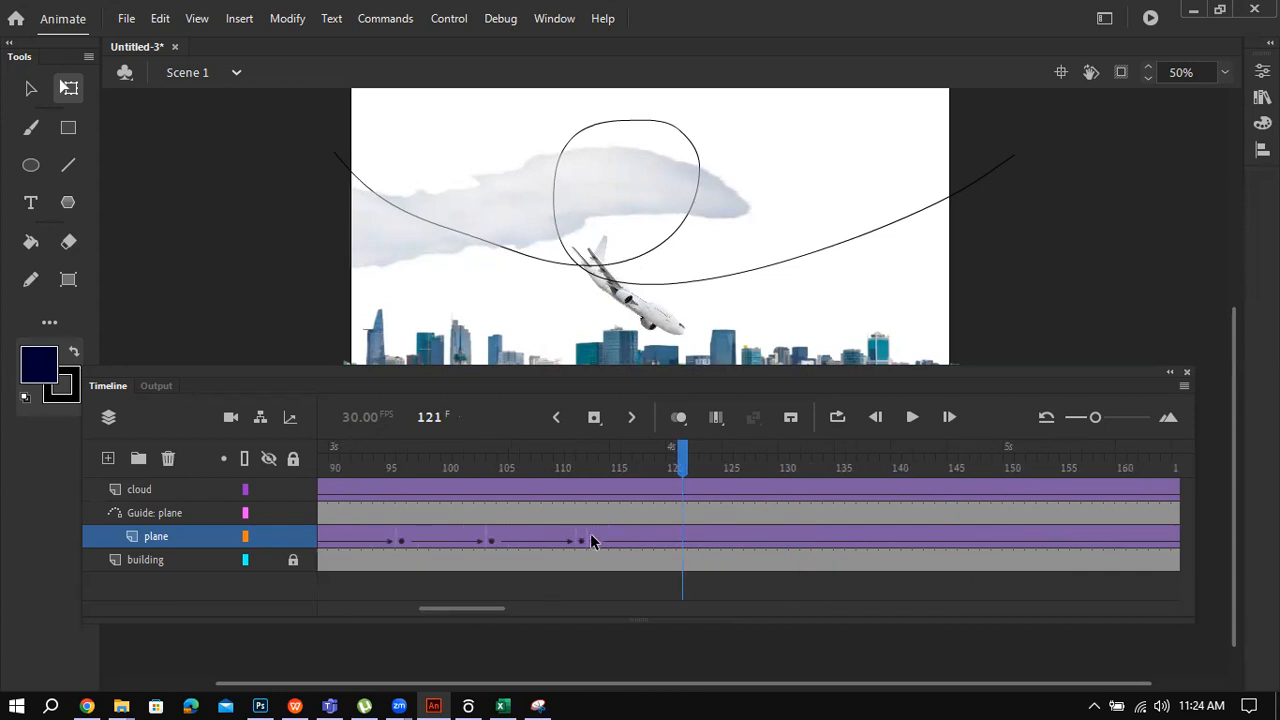
# Step: Undo the stray keyframes added around frames 113 and 124
pyautogui.hotkey('ctrl', 'z')
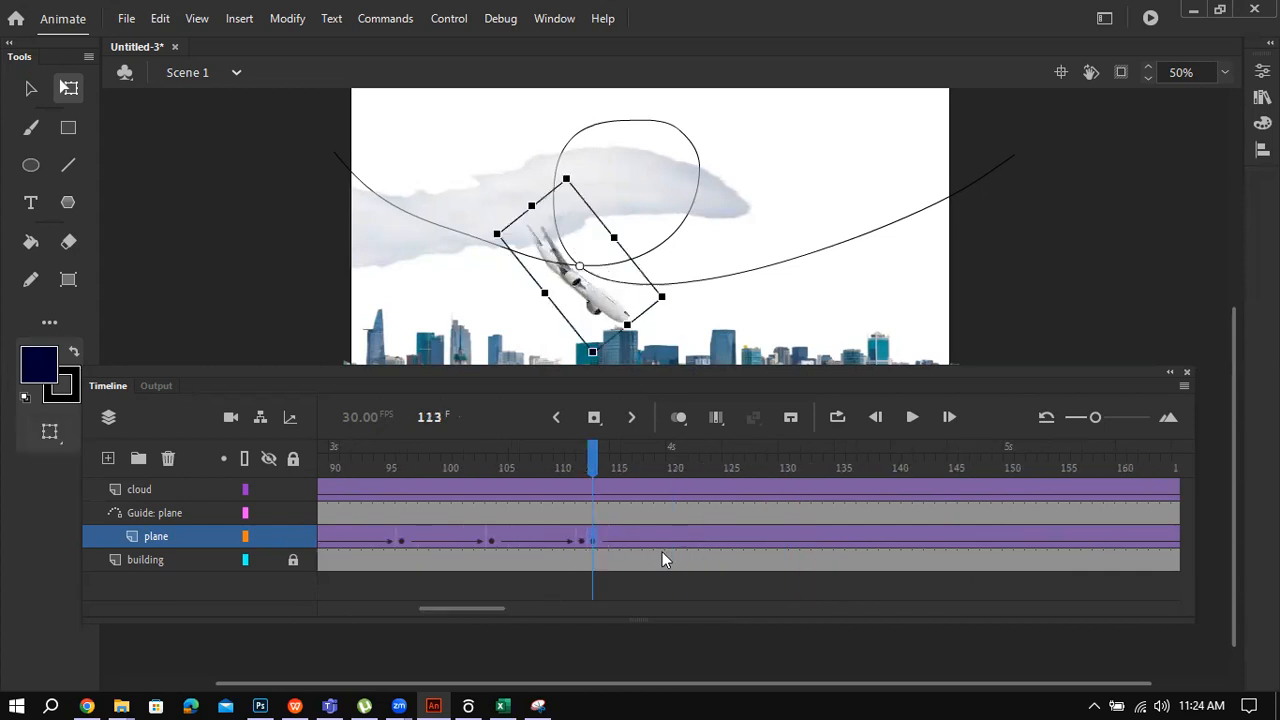
pyautogui.click(716, 536)
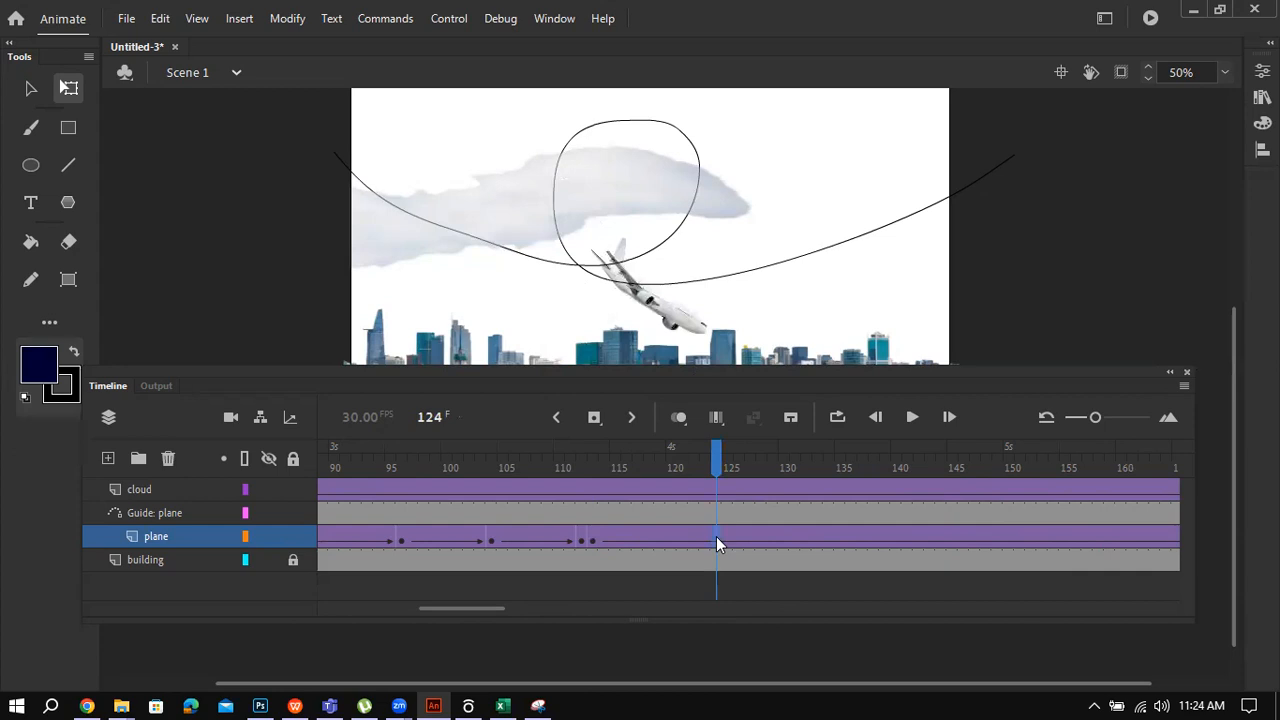
pyautogui.press('F6')
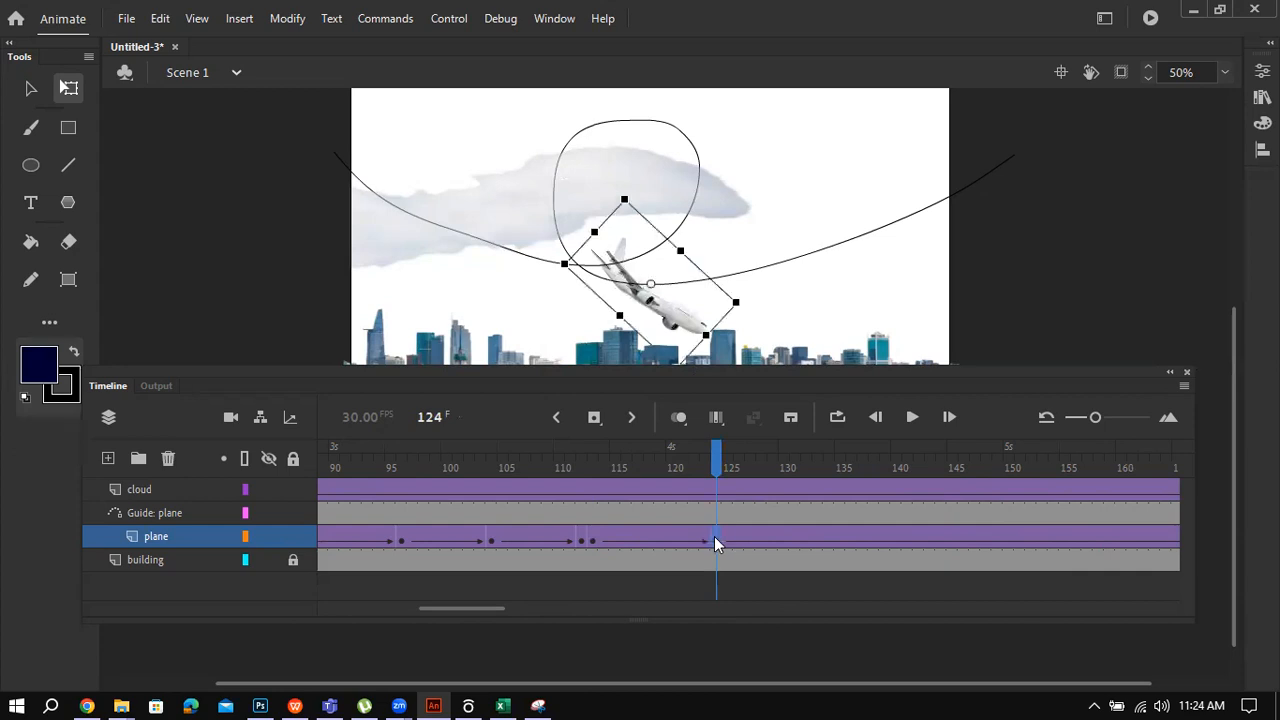
pyautogui.hotkey('ctrl', 'z')
pyautogui.hotkey('ctrl', 'z')
pyautogui.click(703, 538)
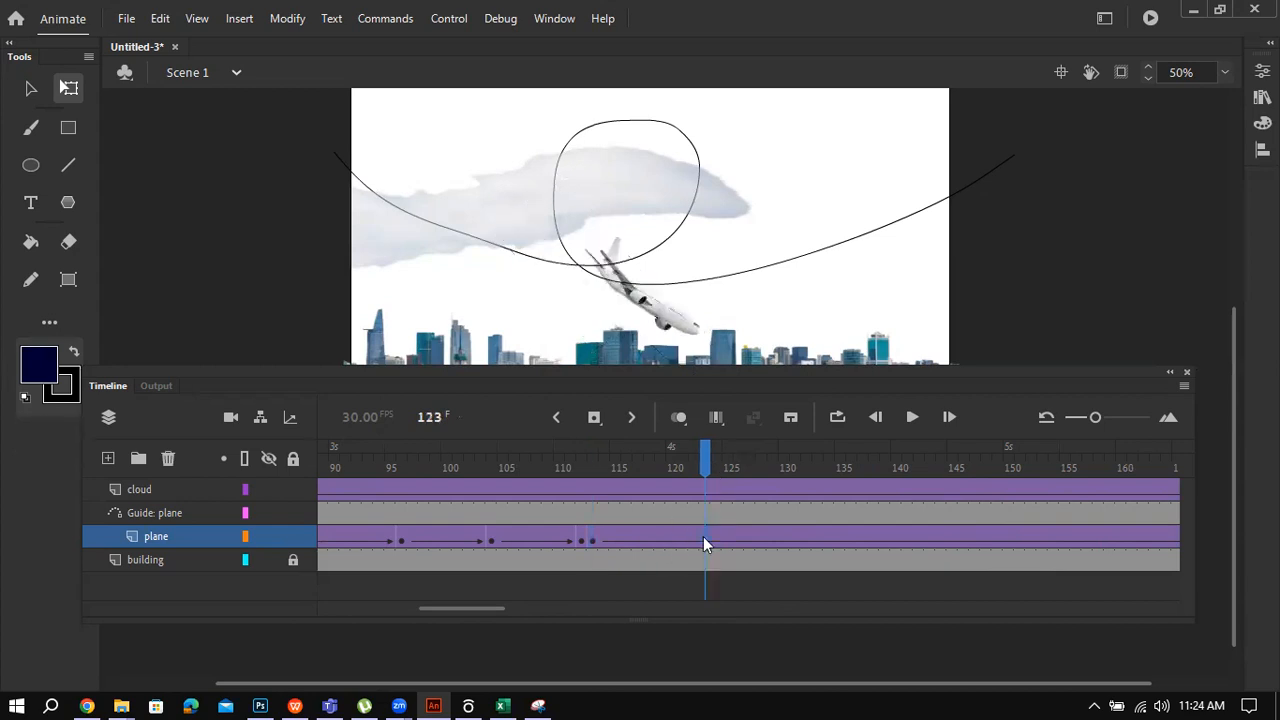
pyautogui.hotkey('ctrl', 'z')
pyautogui.hotkey('ctrl', 'z')
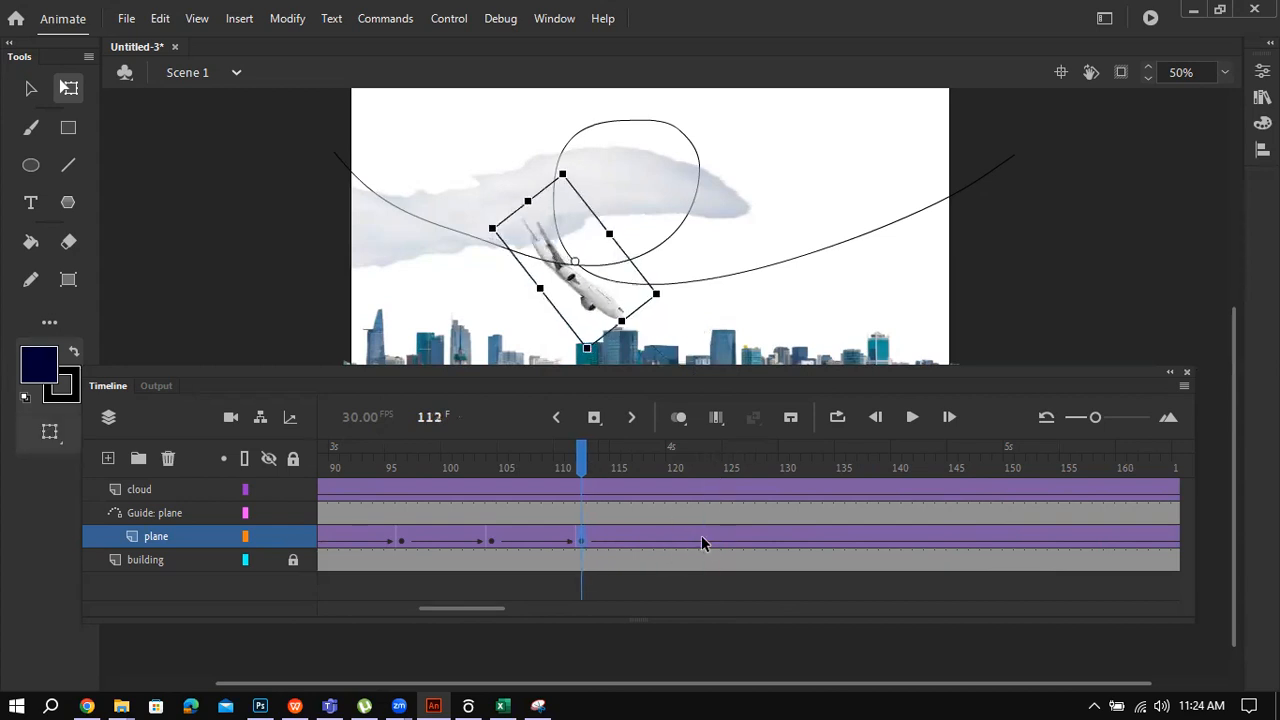
# Step: Insert a keyframe at frame 123 and rotate the plane level
pyautogui.click(702, 536)
pyautogui.rightClick(703, 536)
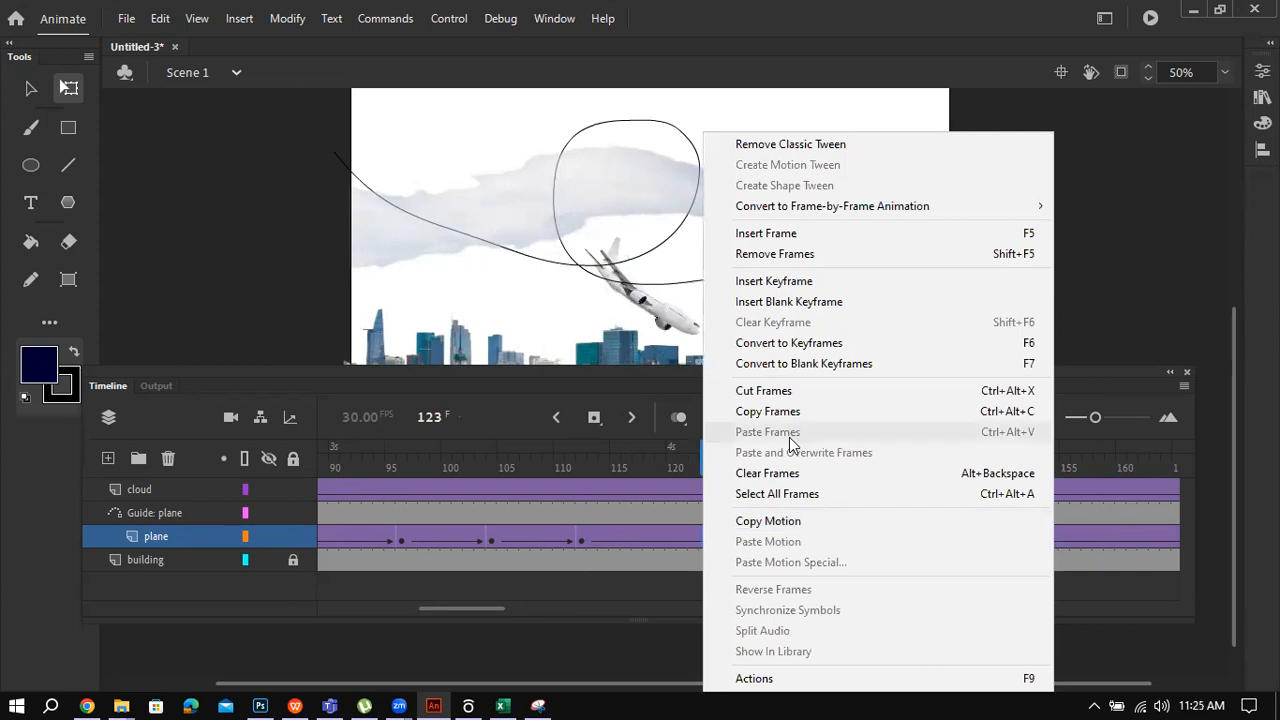
pyautogui.click(798, 290)
pyautogui.moveTo(766, 294); pyautogui.dragTo(808, 229)
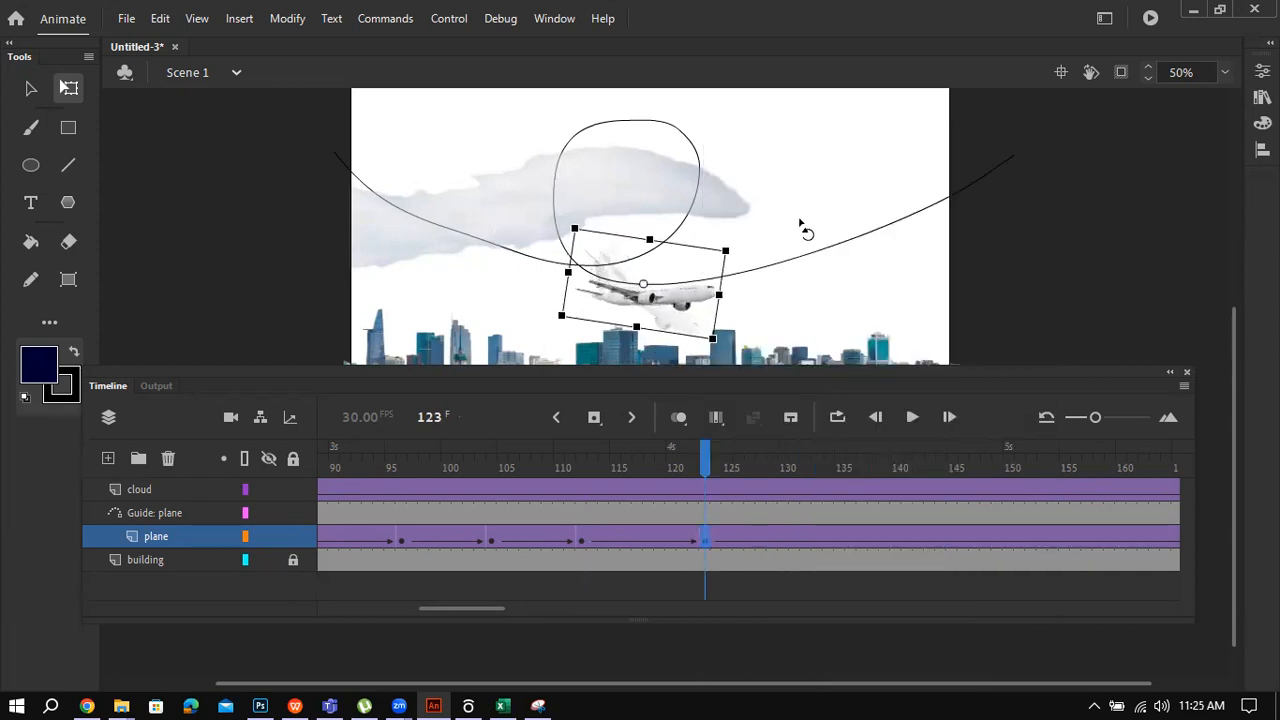
# Step: Insert a keyframe at frame 134 and tilt the plane nose-up along the rising path
pyautogui.click(830, 540)
pyautogui.rightClick(828, 542)
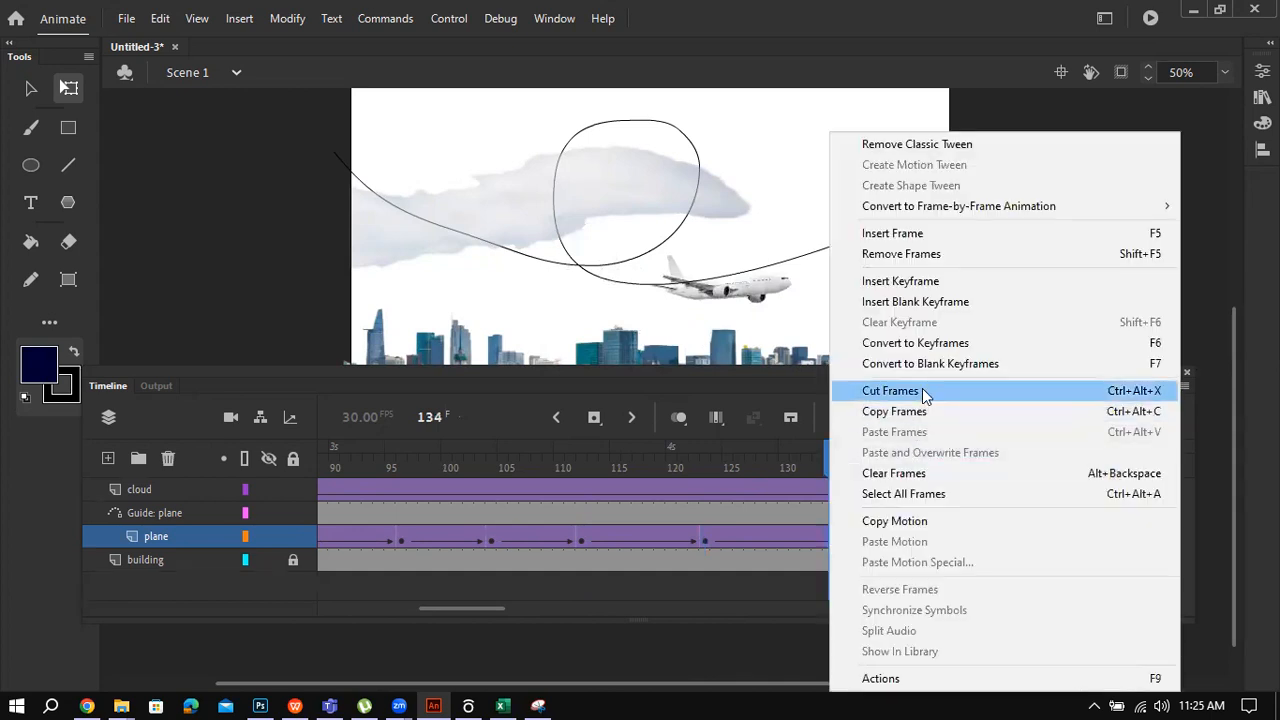
pyautogui.click(913, 283)
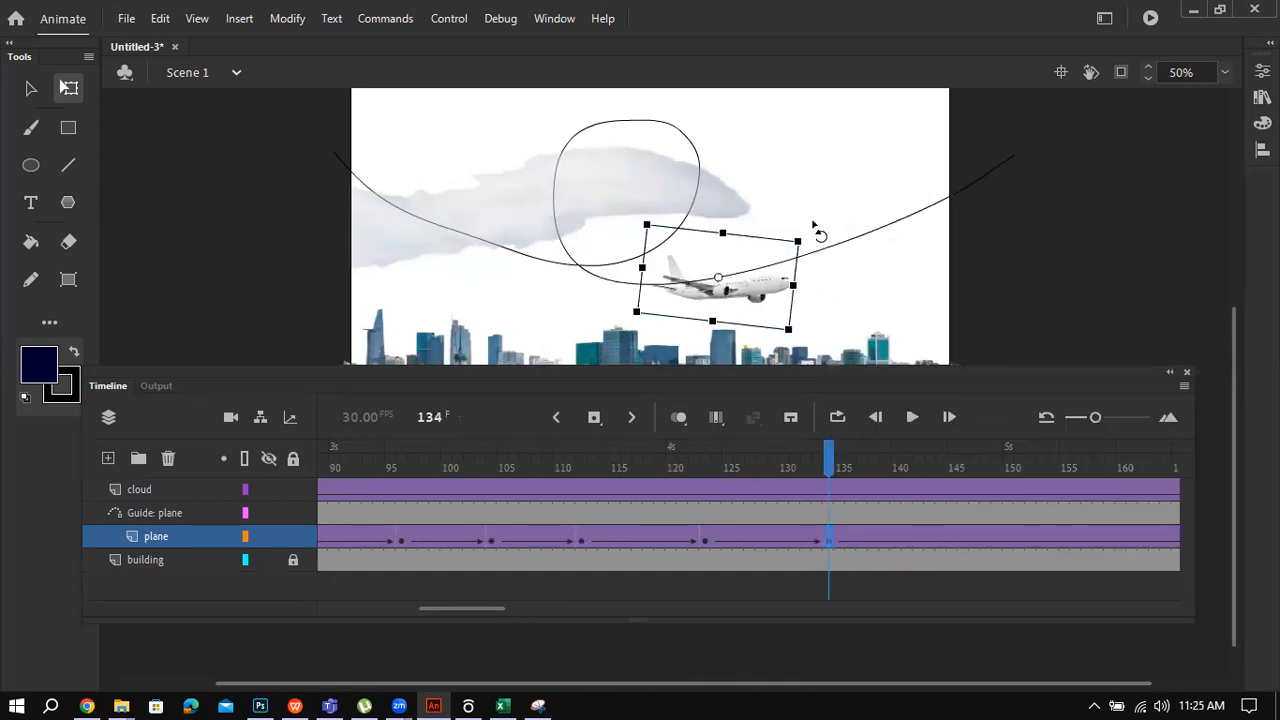
pyautogui.moveTo(813, 224); pyautogui.dragTo(799, 204)
# Step: Check the plane at frames 145, 155 and 161, then play the animation
pyautogui.click(956, 538)
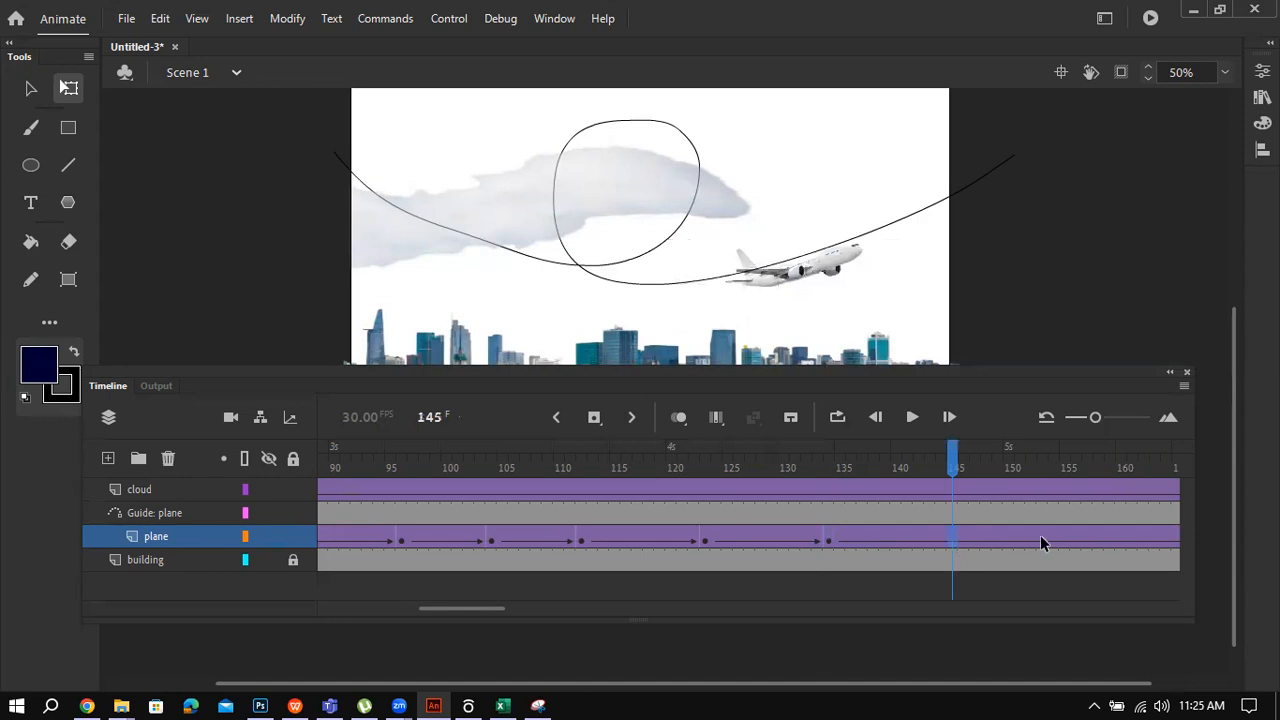
pyautogui.click(1065, 544)
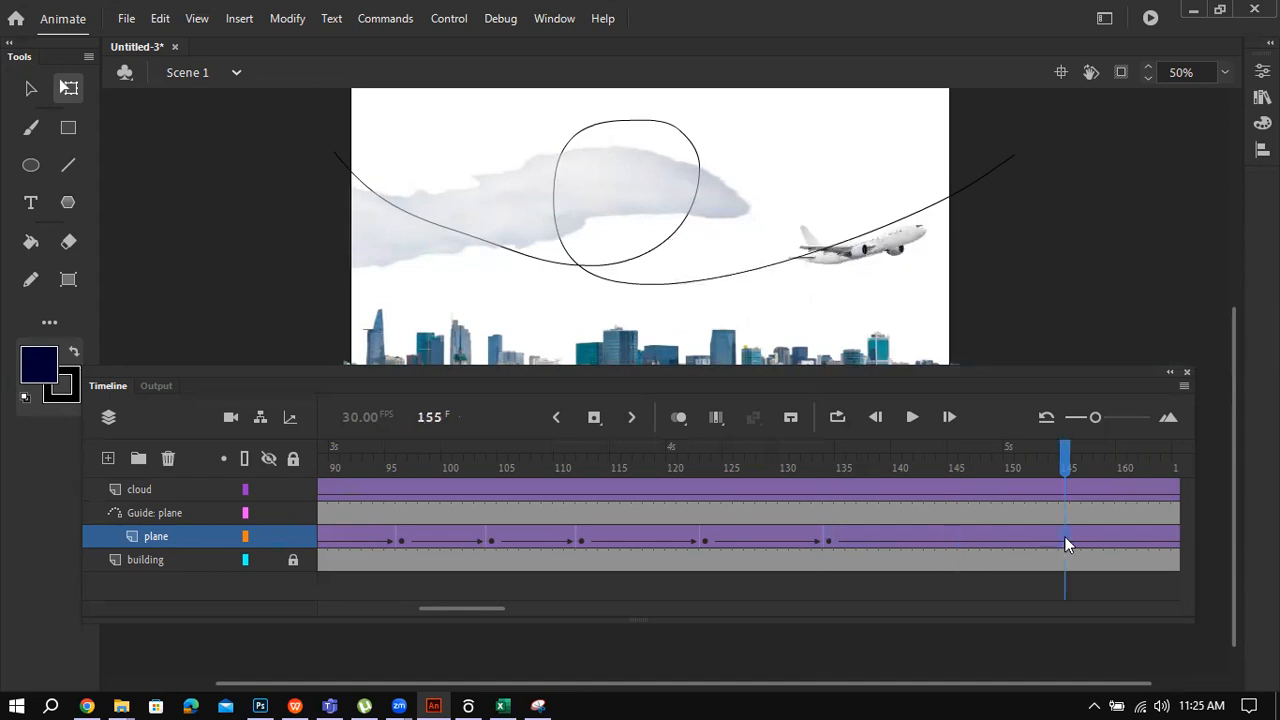
pyautogui.click(1129, 532)
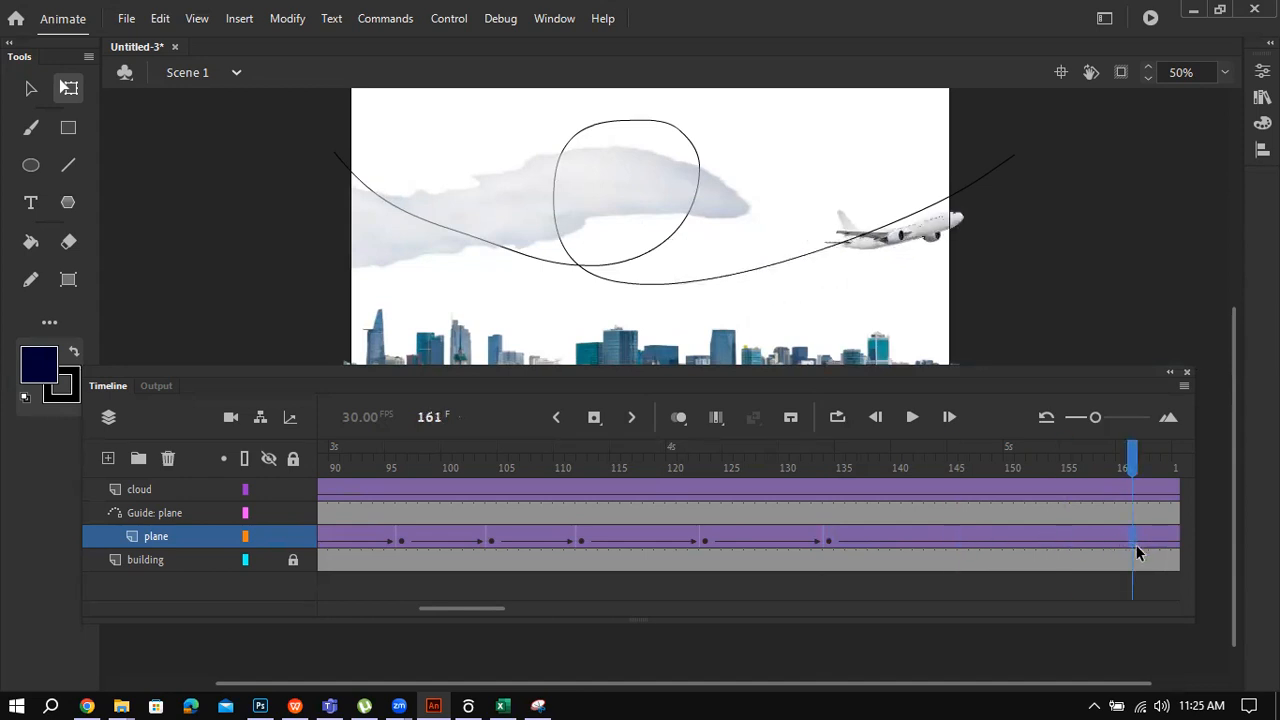
pyautogui.press('Return')
pyautogui.press('Return')
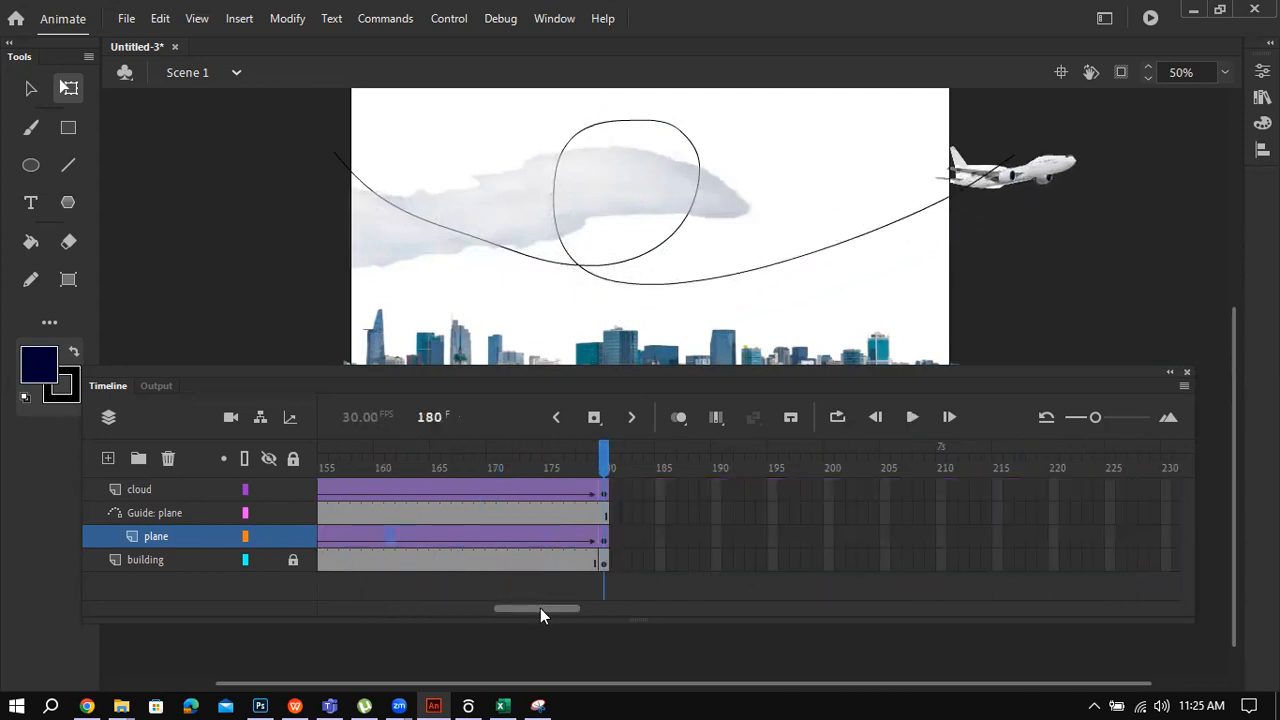
# Step: Extend the cloud and plane layers with F6, and Guide: plane and building with F5, to frame 210
pyautogui.moveTo(540, 608); pyautogui.dragTo(555, 610)
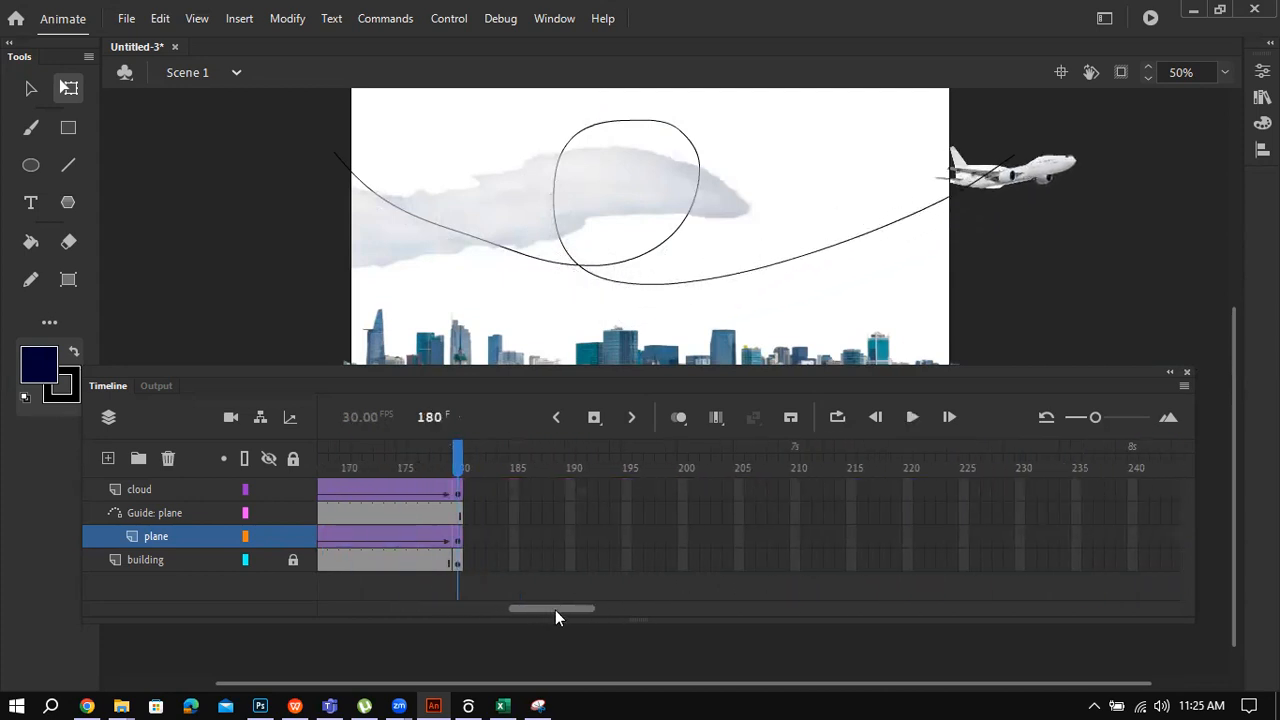
pyautogui.click(795, 490)
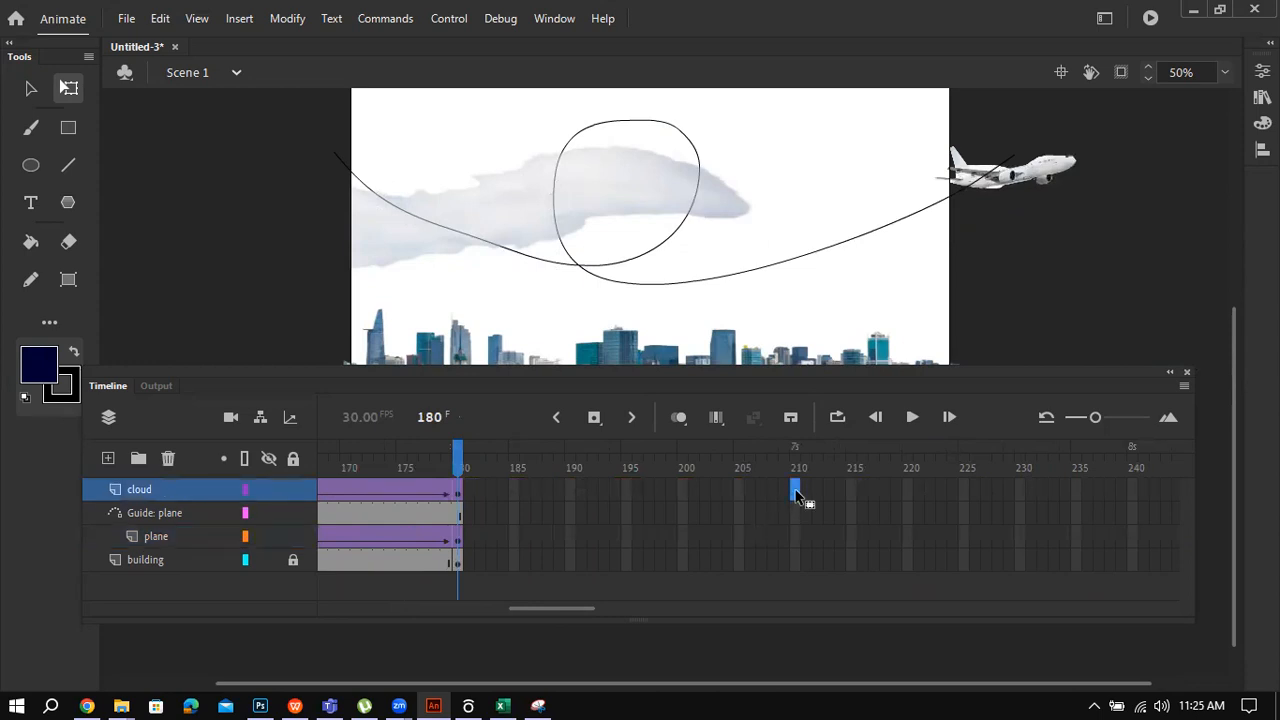
pyautogui.press('F6')
pyautogui.click(797, 513)
pyautogui.press('F5')
pyautogui.click(797, 537)
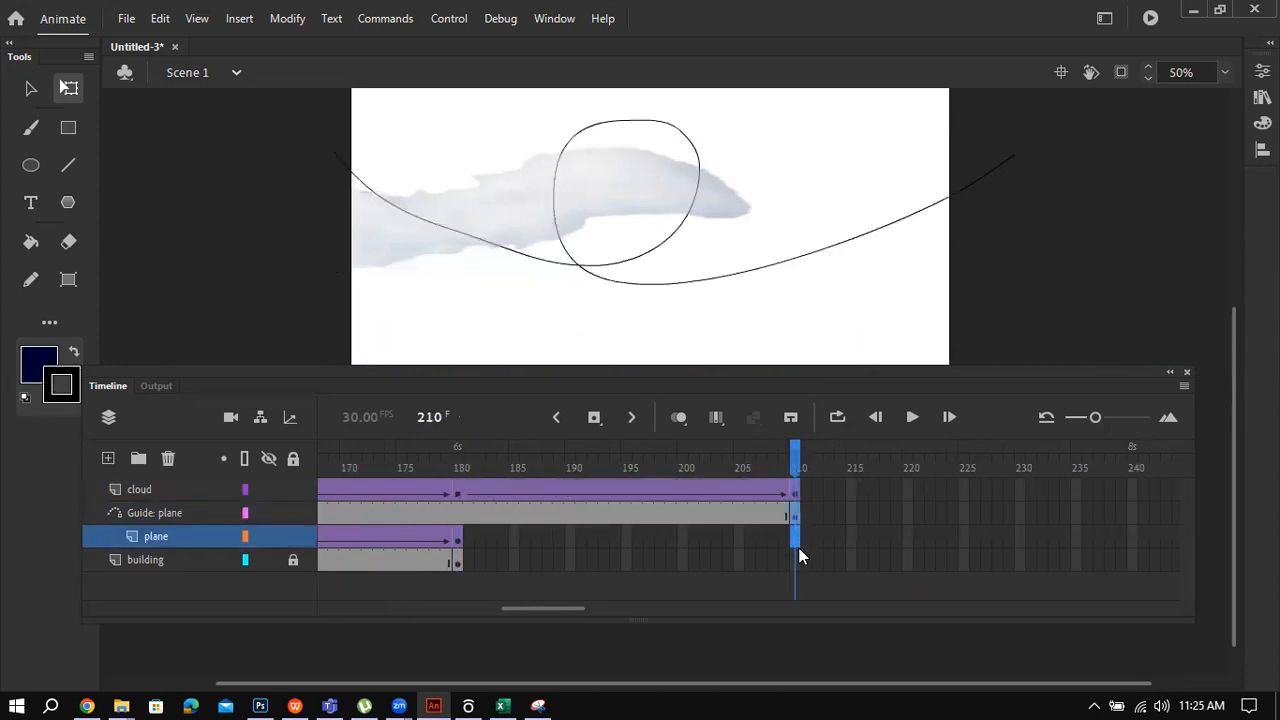
pyautogui.press('F6')
pyautogui.click(797, 559)
pyautogui.press('F5')
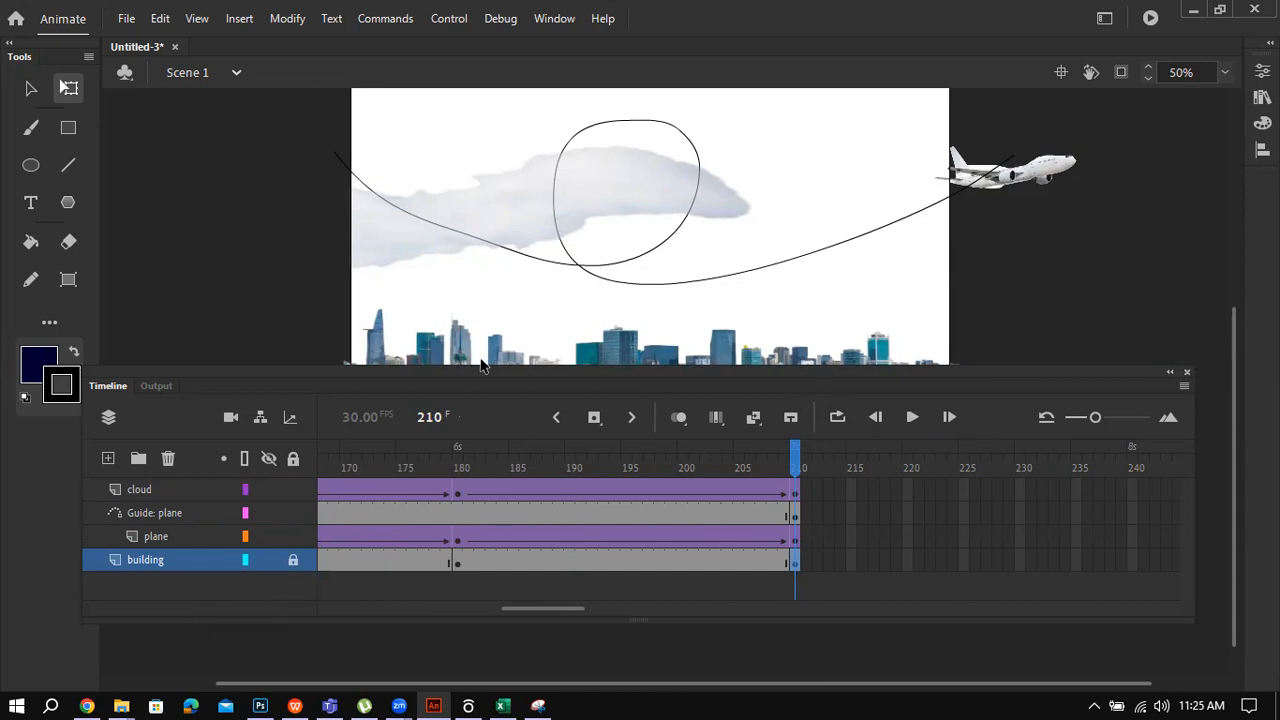
# Step: Shift the Timeline panel down and run Test Movie to play the SWF
pyautogui.moveTo(560, 378); pyautogui.dragTo(542, 394)
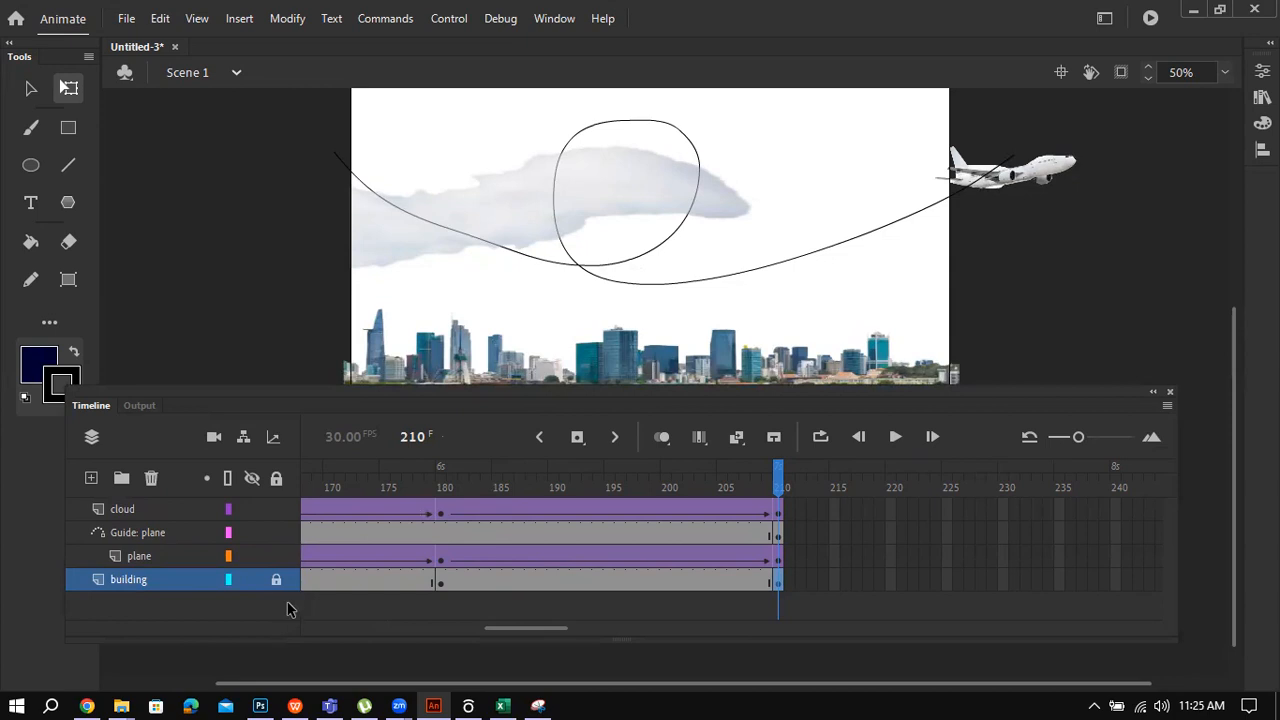
pyautogui.hotkey('ctrl', 'Return')
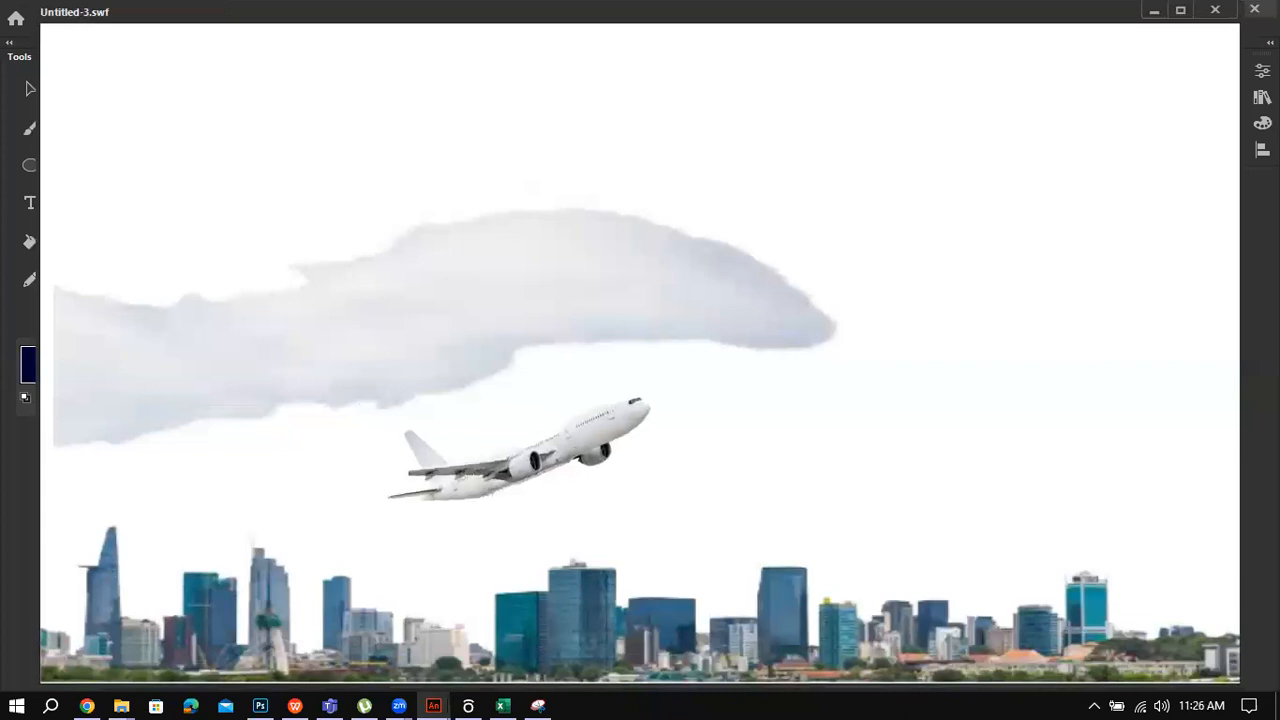
# Step: Close the SWF window, cancel the save prompt, and lower the Timeline panel
pyautogui.click(1254, 9)
pyautogui.click(714, 381)
pyautogui.moveTo(665, 389); pyautogui.dragTo(667, 441)
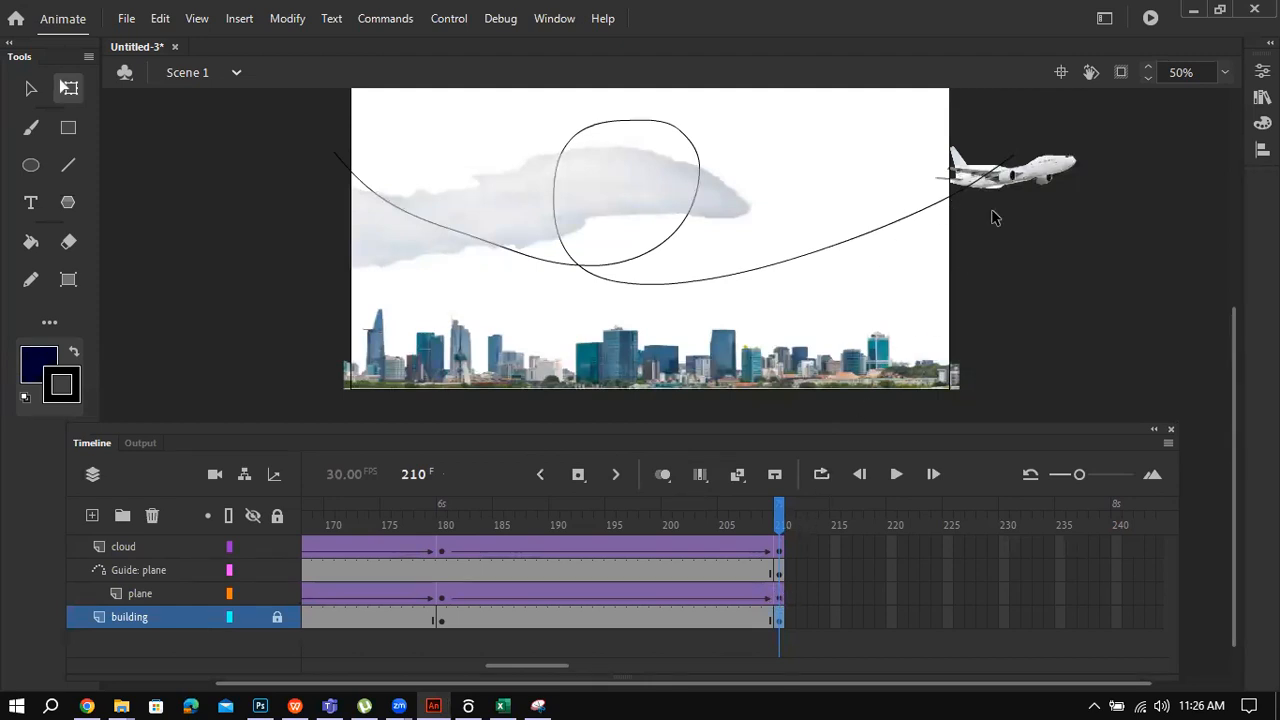
# Step: Briefly select the plane, then the cloud and plane layers, and add a new empty layer
pyautogui.click(1042, 185)
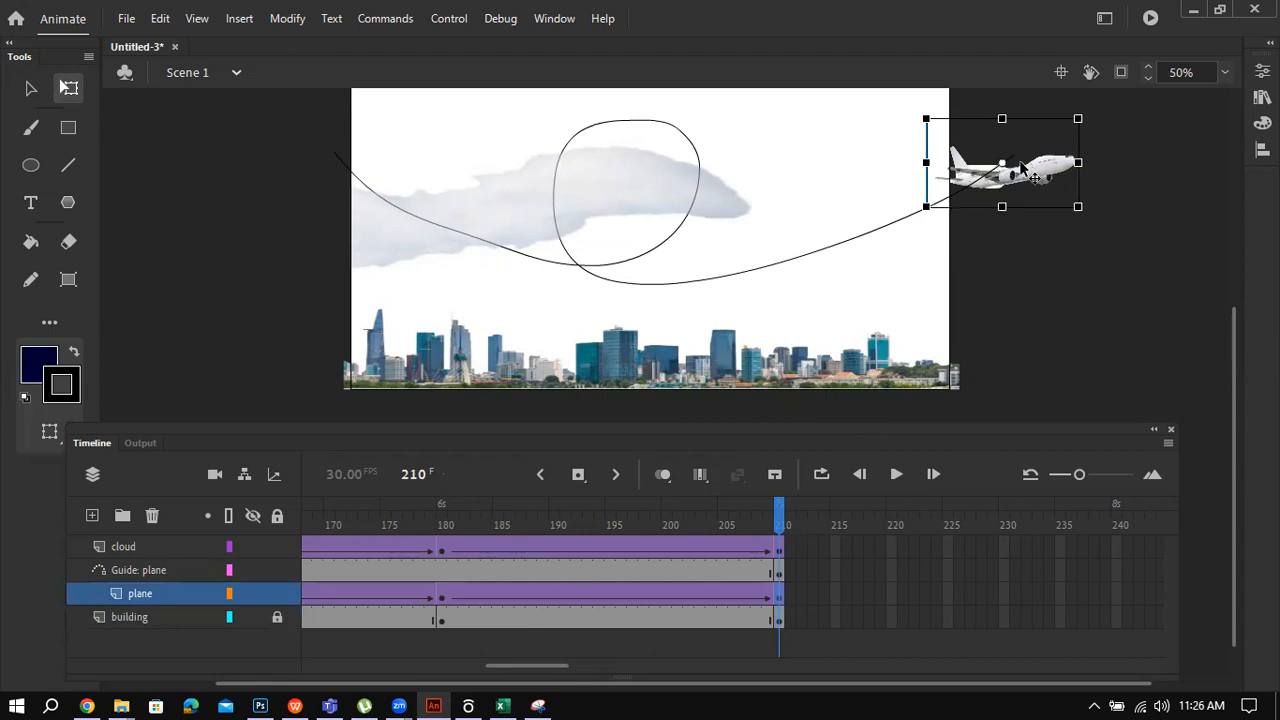
pyautogui.click(1064, 272)
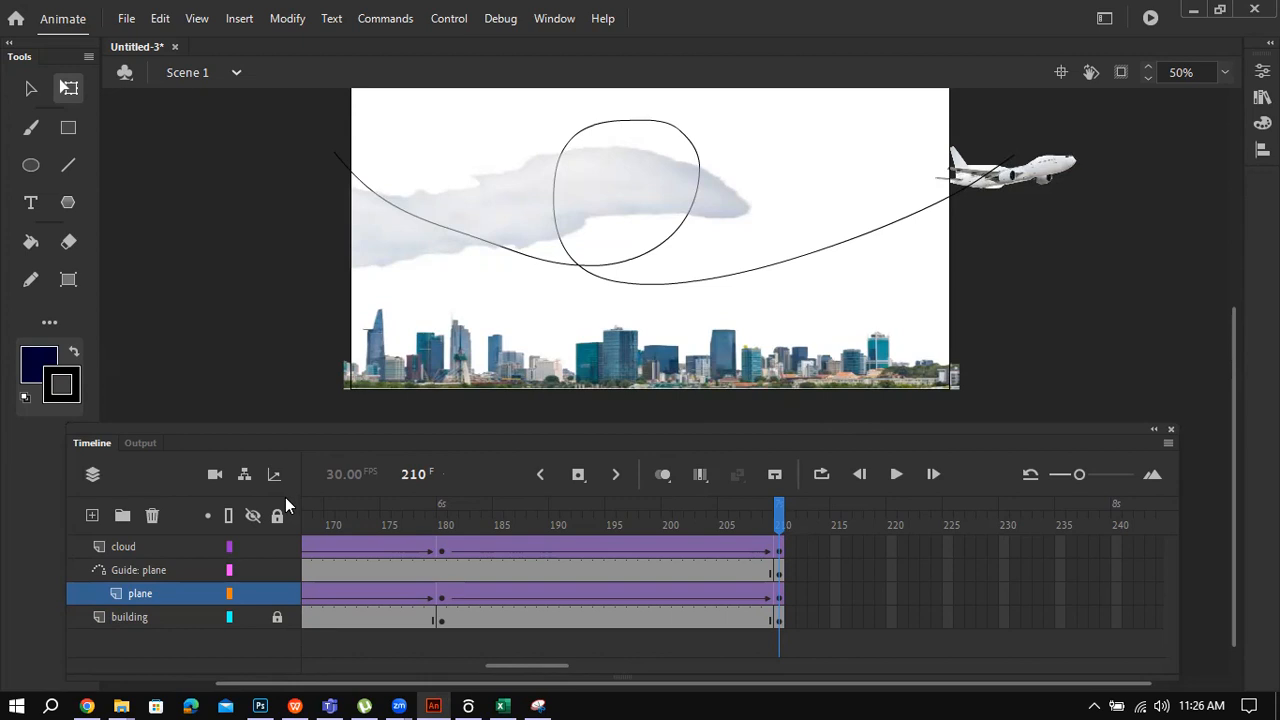
pyautogui.click(141, 544)
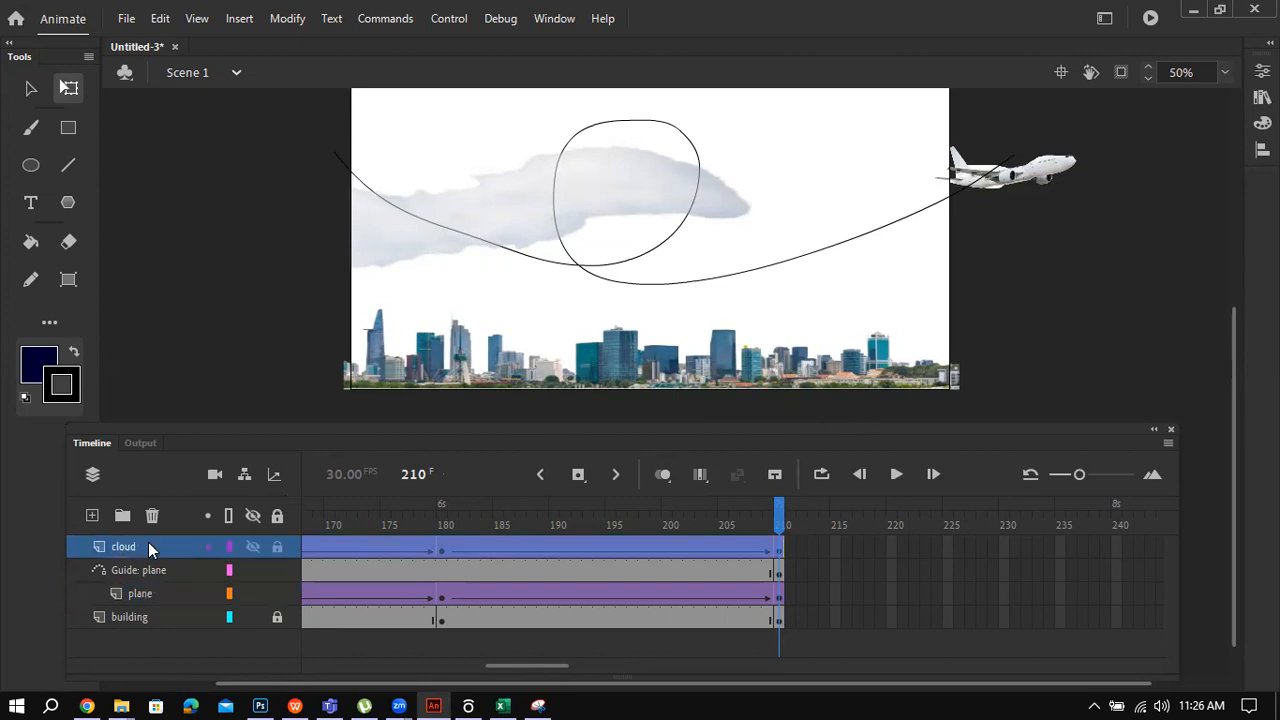
pyautogui.click(153, 595)
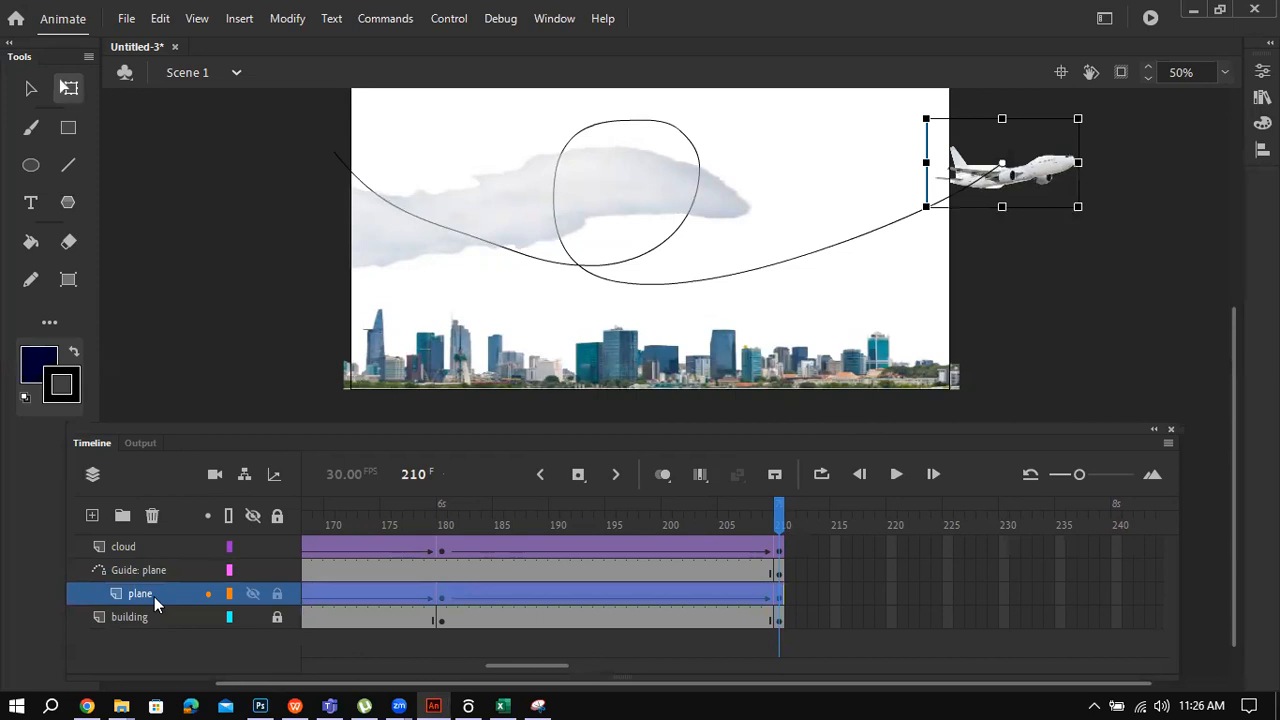
pyautogui.click(92, 516)
# Step: Move the new layer below plane and insert a keyframe at frame 211
pyautogui.moveTo(163, 591); pyautogui.dragTo(161, 624)
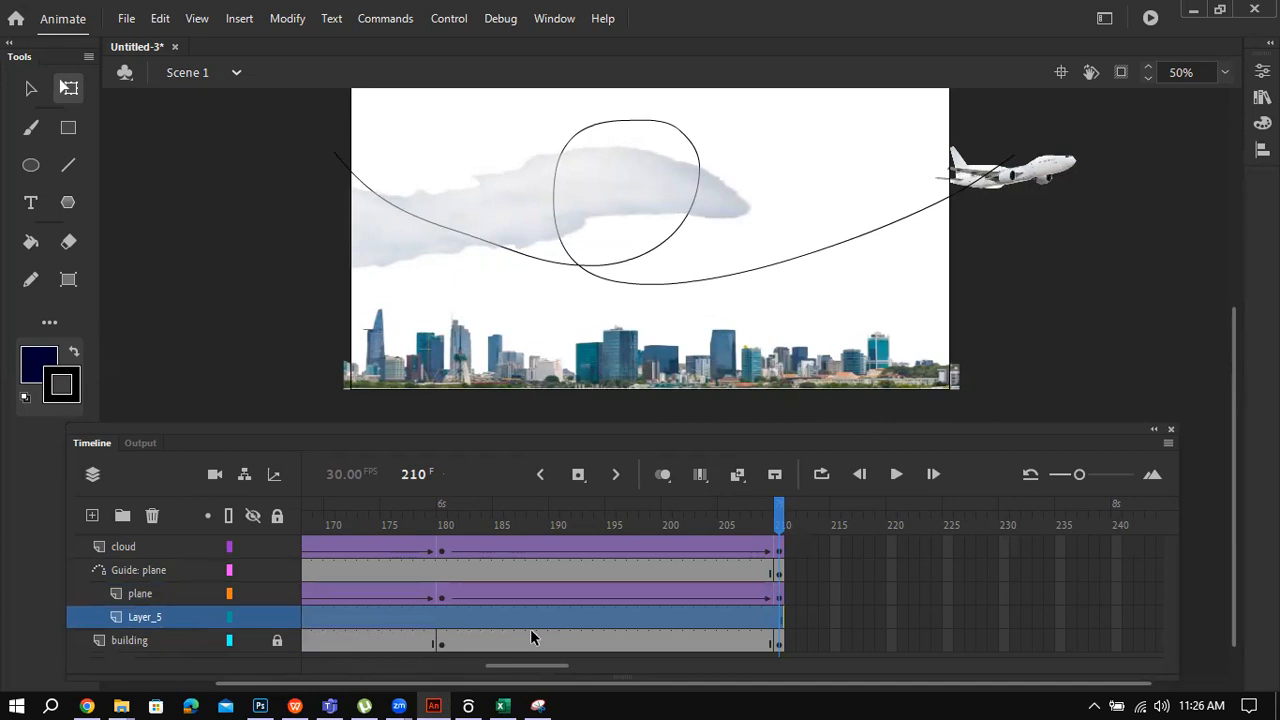
pyautogui.click(790, 617)
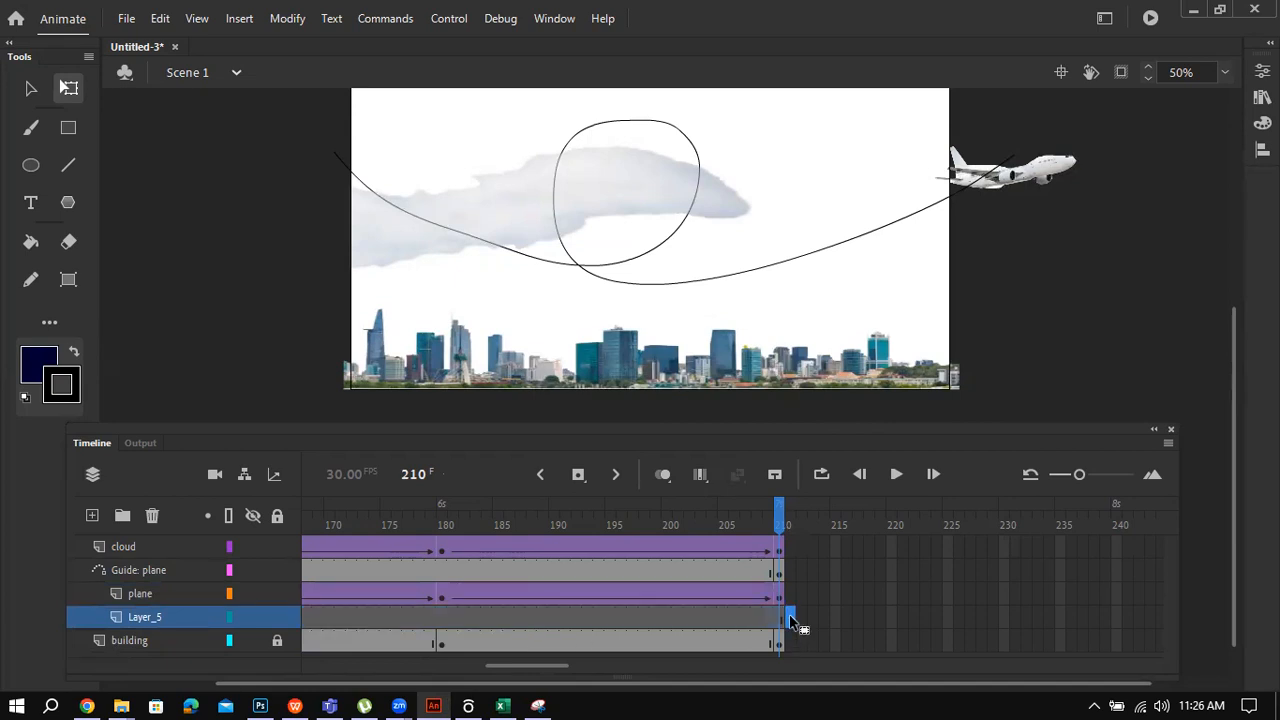
pyautogui.rightClick(789, 614)
pyautogui.click(860, 205)
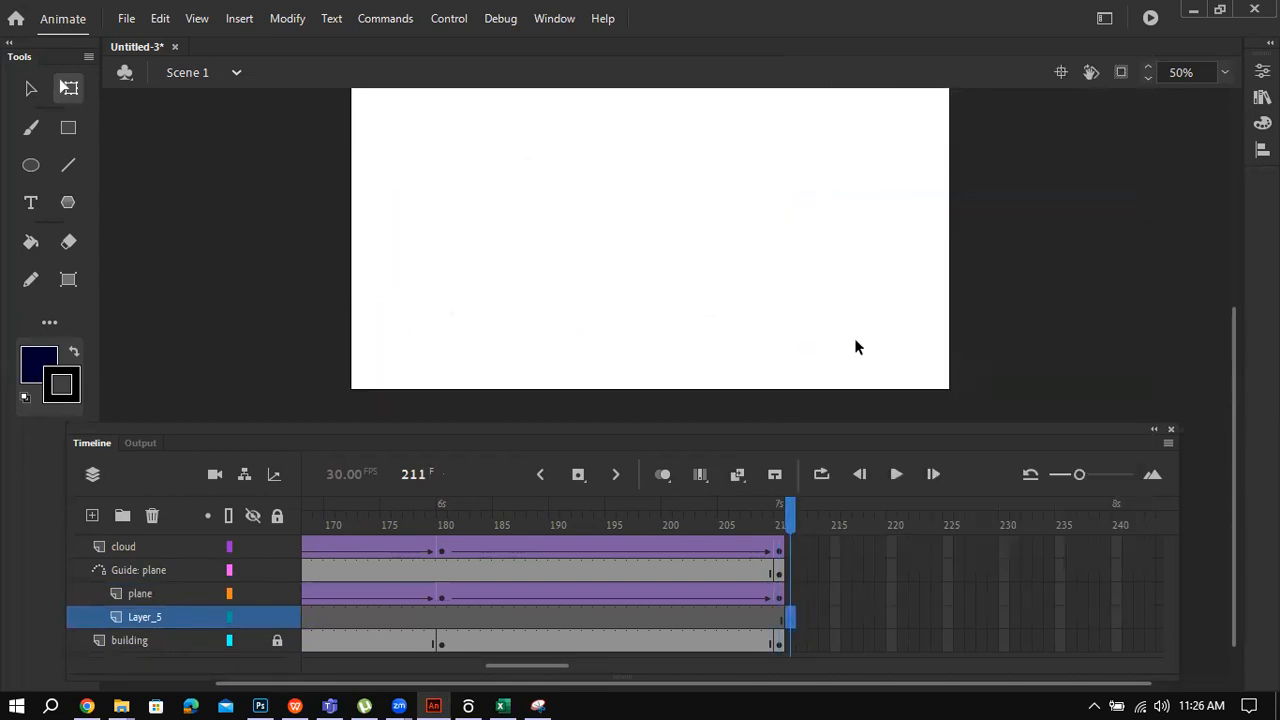
# Step: Drag plane.png from the Library onto the stage, then flip it horizontally and shrink it
pyautogui.hotkey('ctrl', 'l')
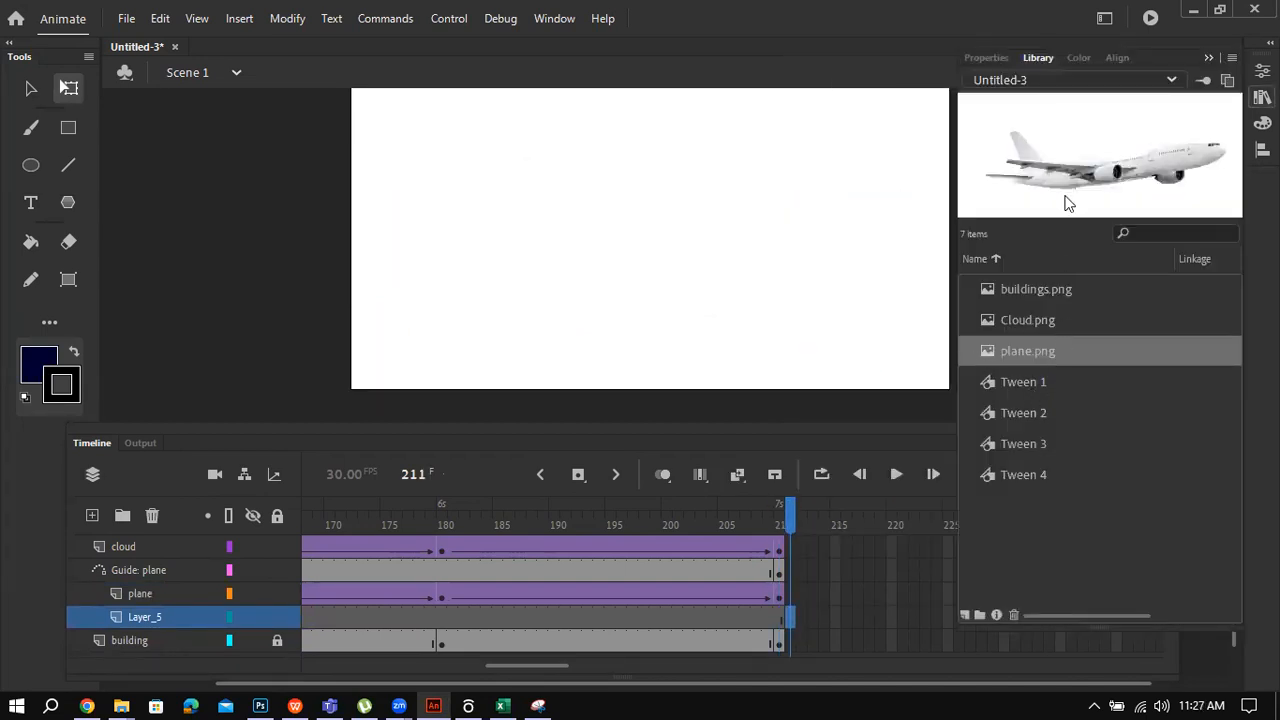
pyautogui.moveTo(1067, 188); pyautogui.dragTo(774, 251)
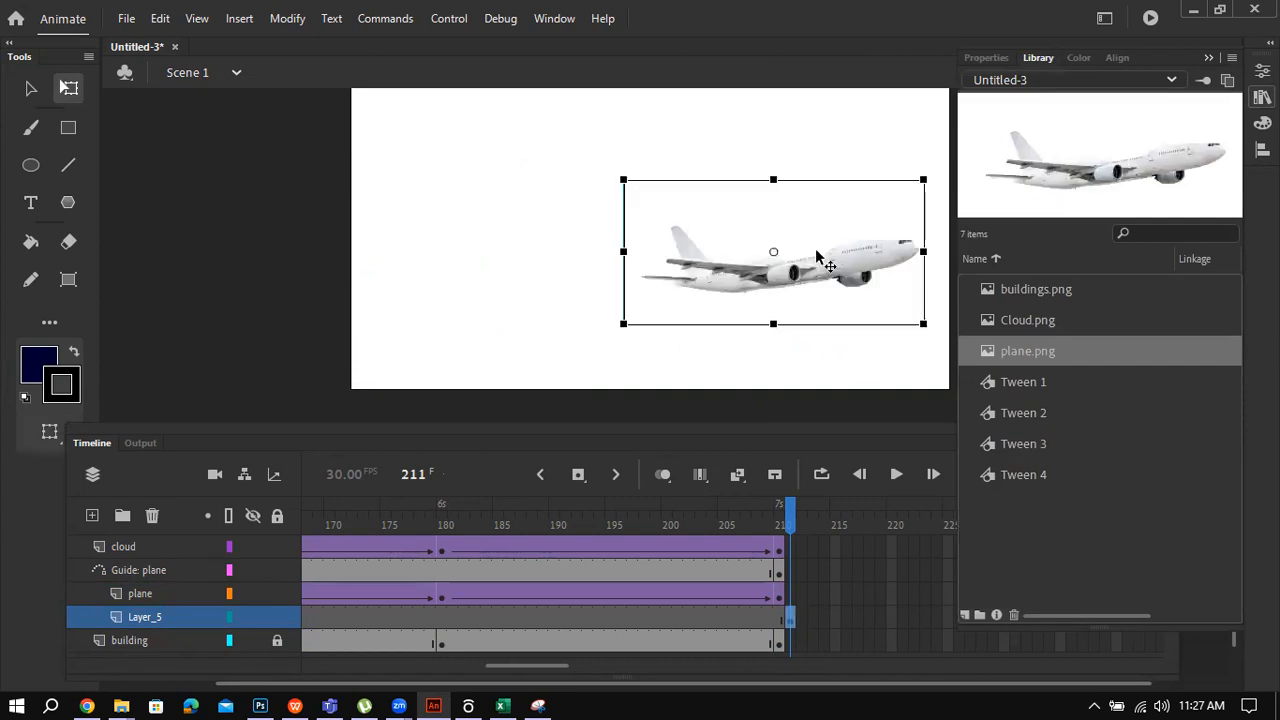
pyautogui.hotkey('ctrl', 'l')
pyautogui.click(817, 143)
pyautogui.click(738, 265)
pyautogui.moveTo(625, 251); pyautogui.dragTo(900, 262)
pyautogui.moveTo(899, 323); pyautogui.dragTo(1076, 207)
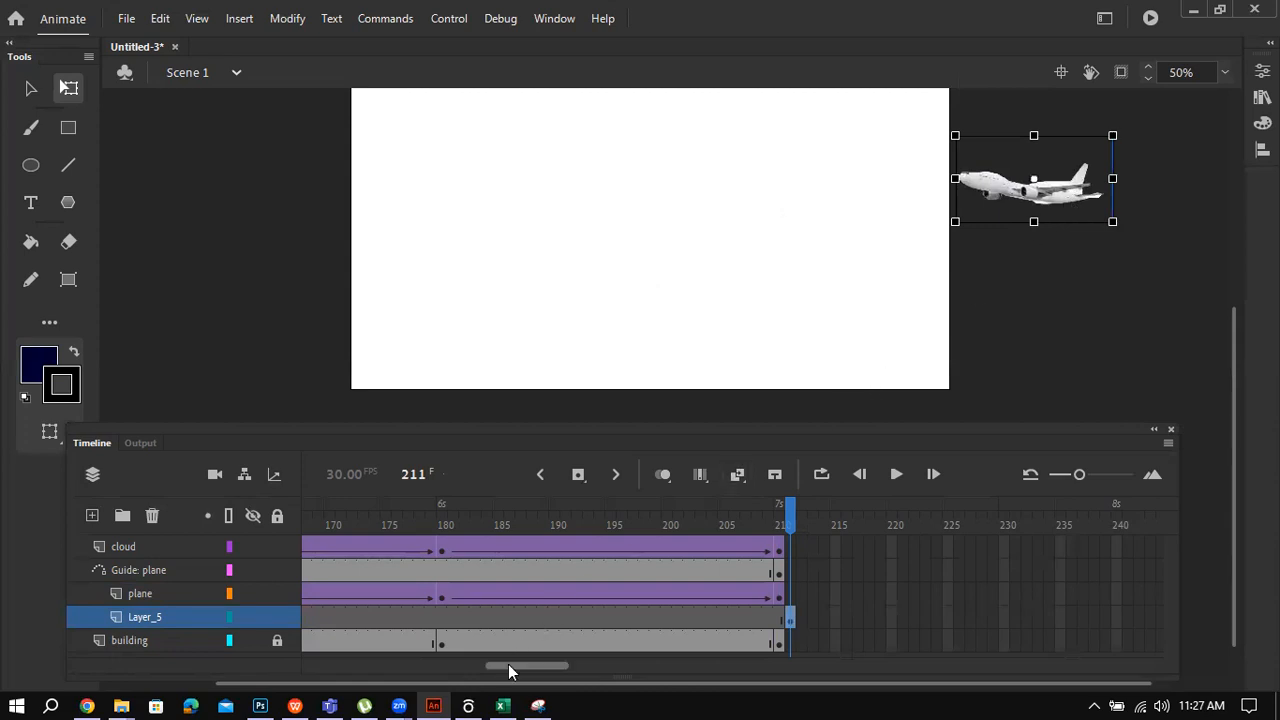
# Step: Extend the new, plane, guide, cloud and building layers to frame 390 with F5
pyautogui.hscroll(3, 508, 664)
pyautogui.hscroll(1, 508, 664)
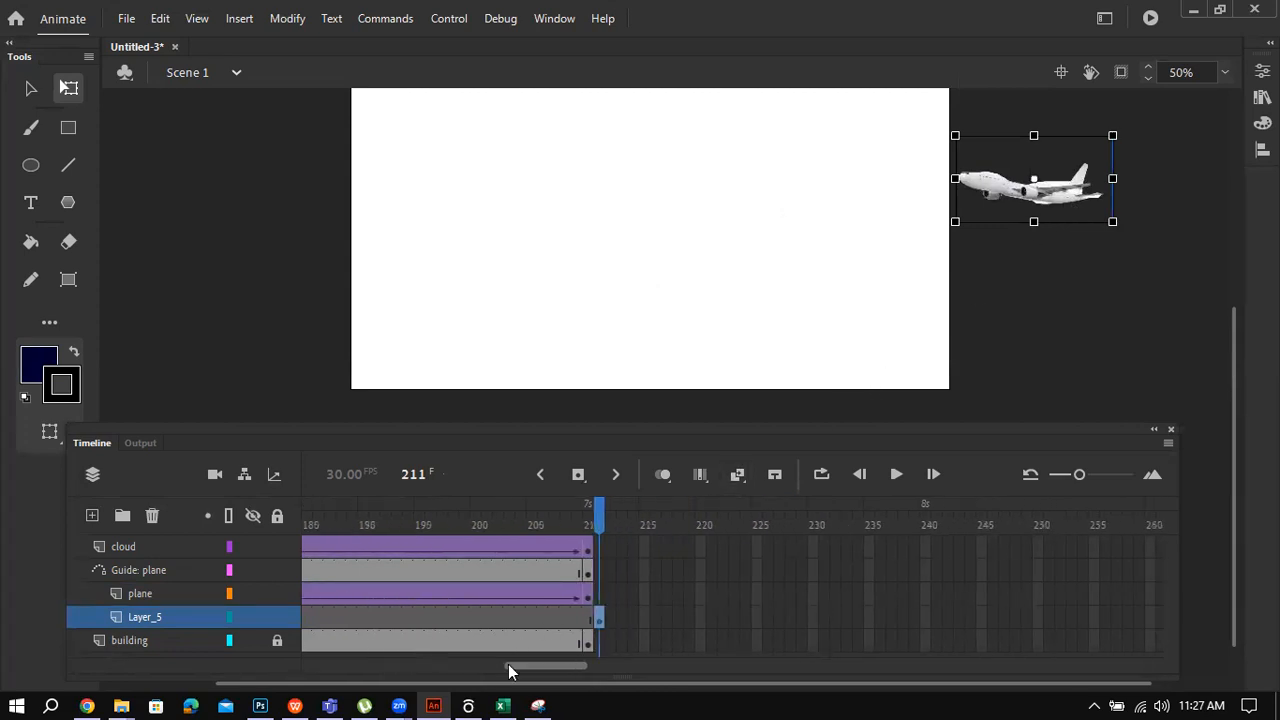
pyautogui.hscroll(12, 508, 668)
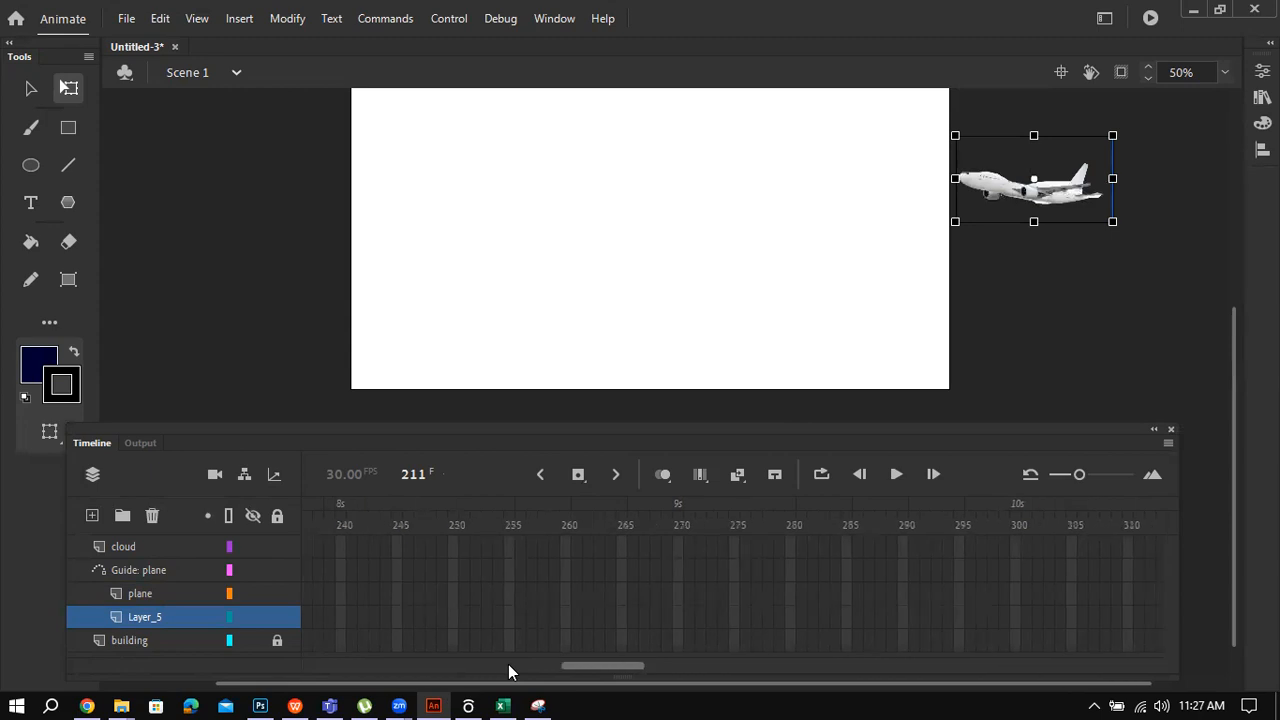
pyautogui.hscroll(10, 508, 670)
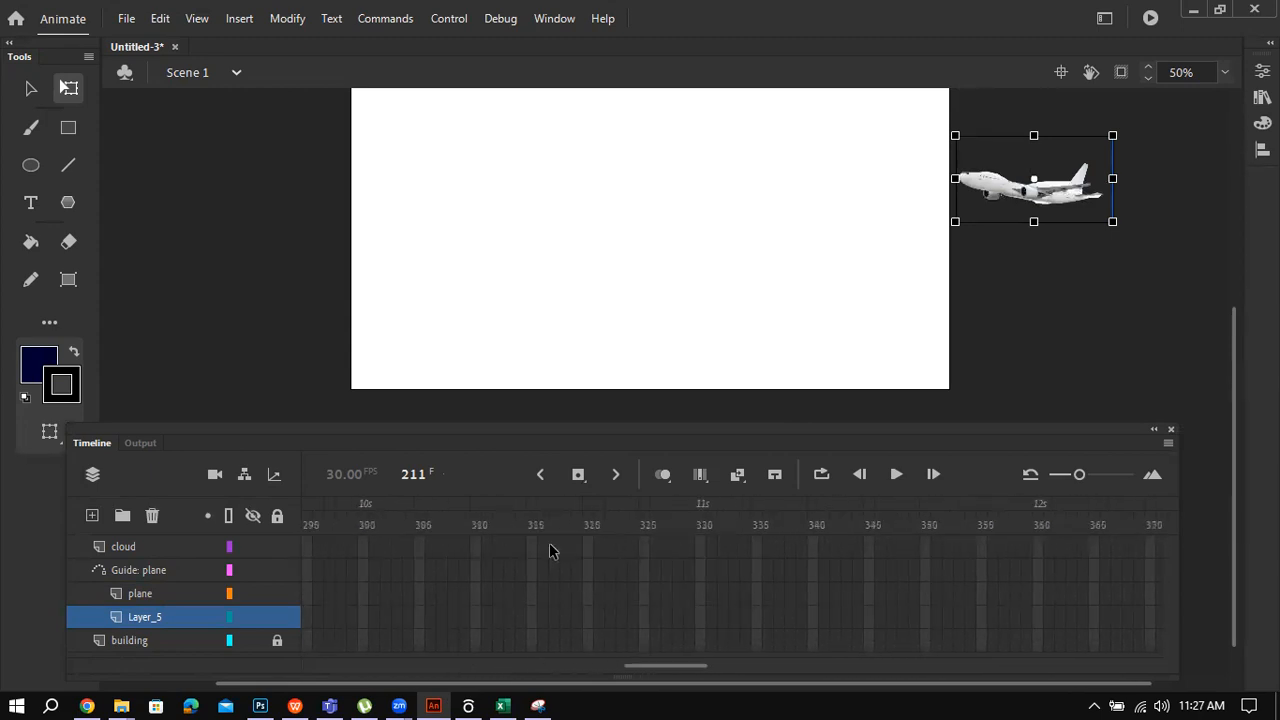
pyautogui.hscroll(10, 549, 551)
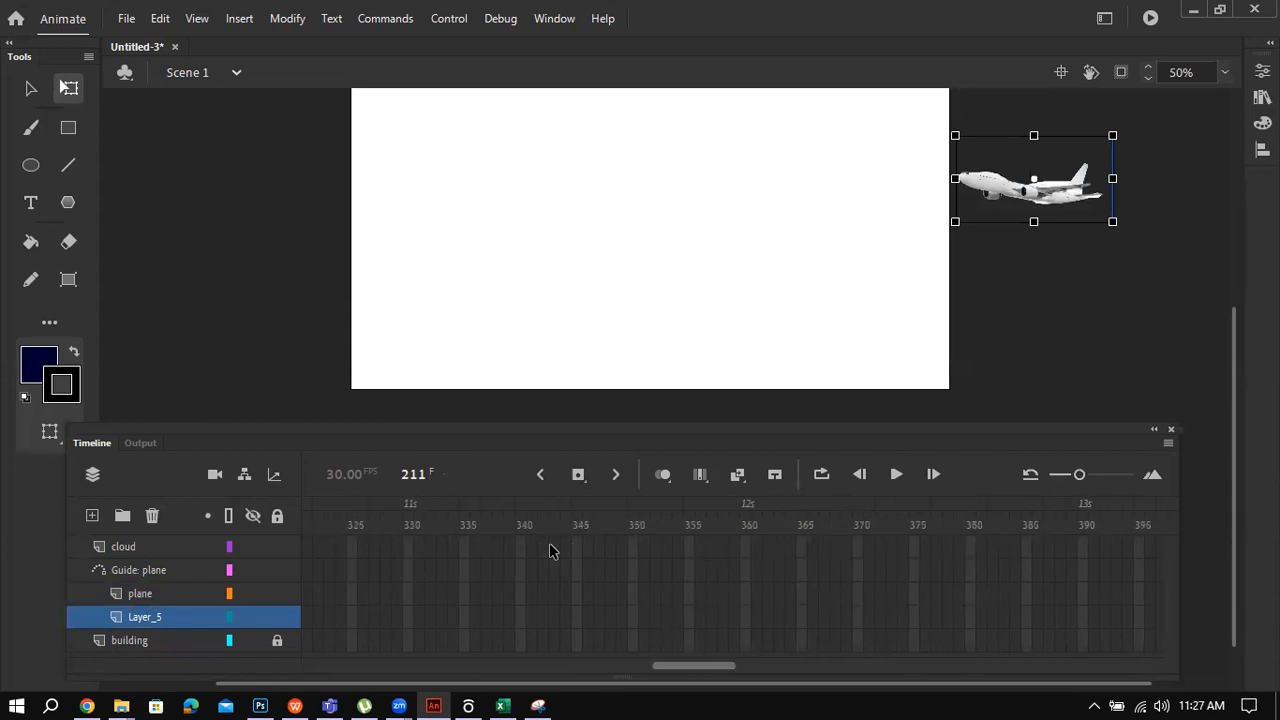
pyautogui.hscroll(3, 549, 551)
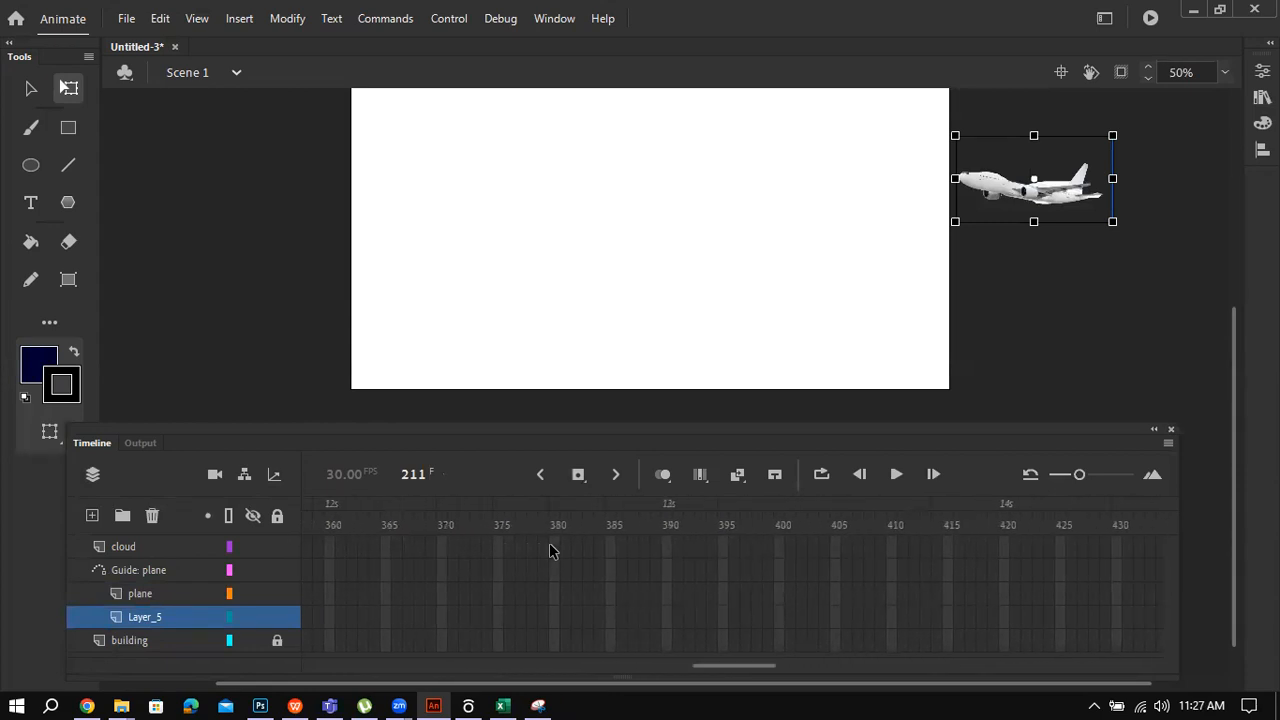
pyautogui.click(666, 620)
pyautogui.press('F5')
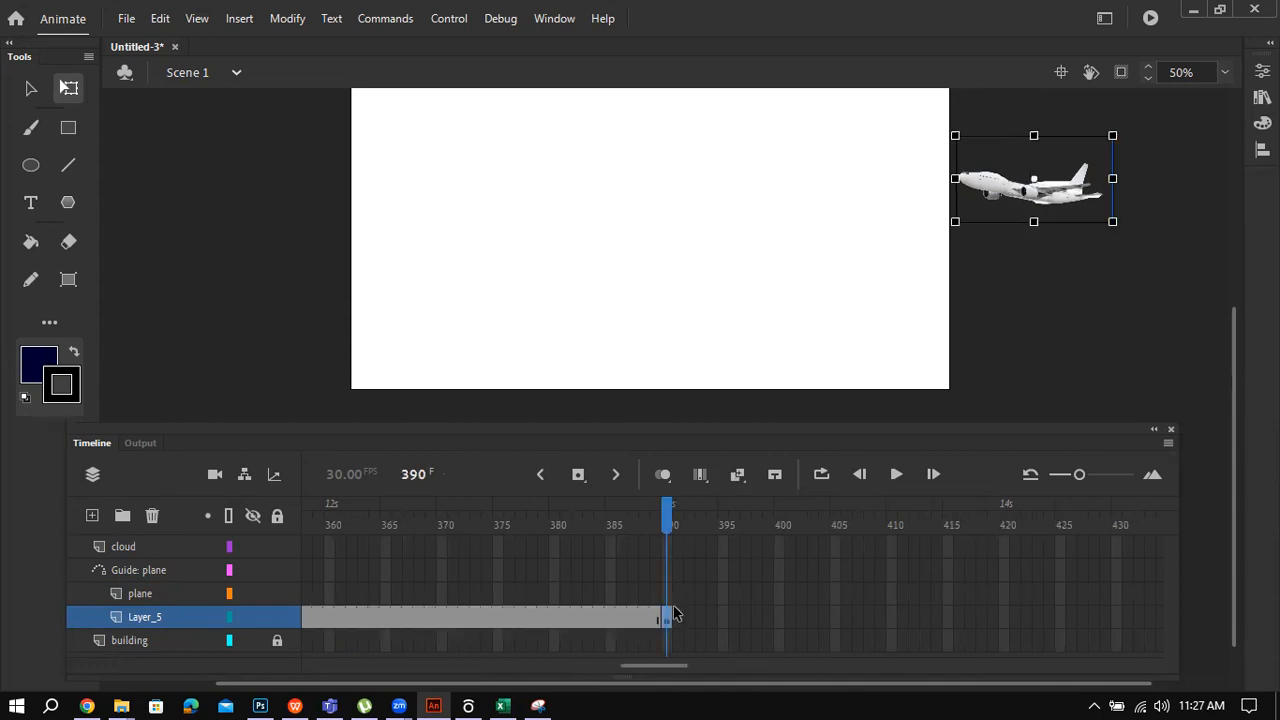
pyautogui.click(670, 593)
pyautogui.press('F5')
pyautogui.click(670, 570)
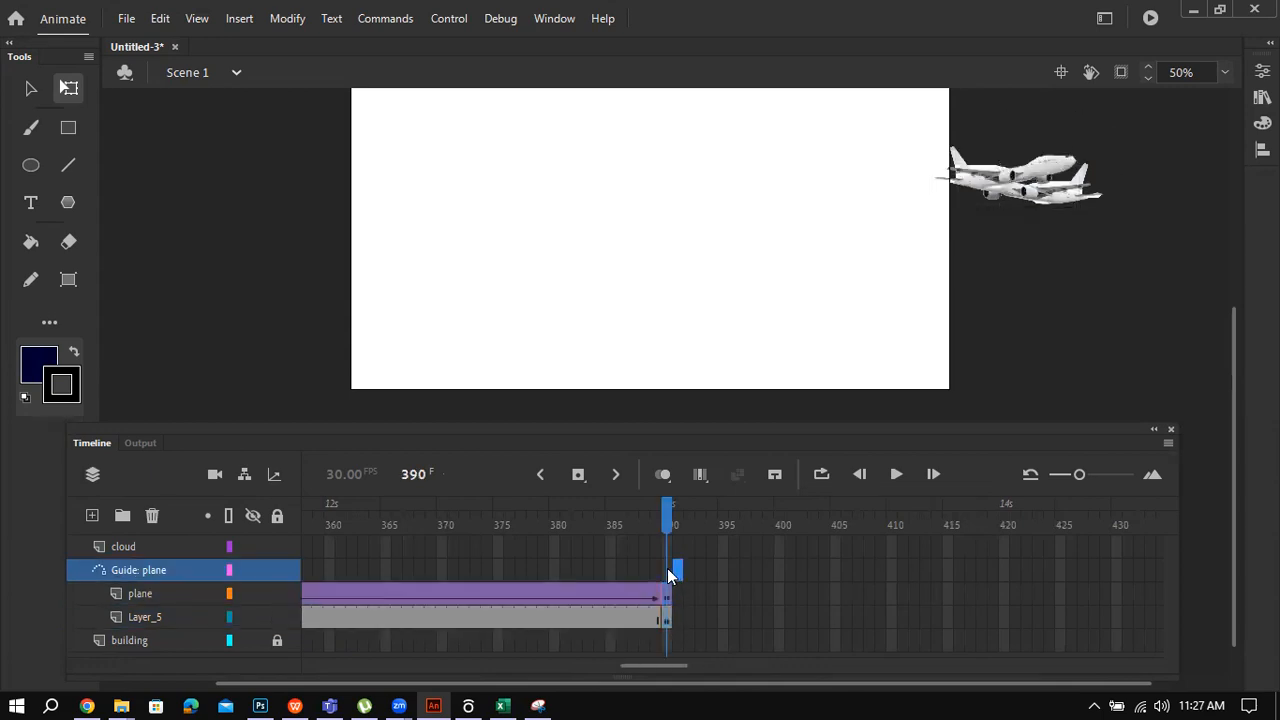
pyautogui.press('F5')
pyautogui.click(667, 549)
pyautogui.press('F5')
pyautogui.click(664, 641)
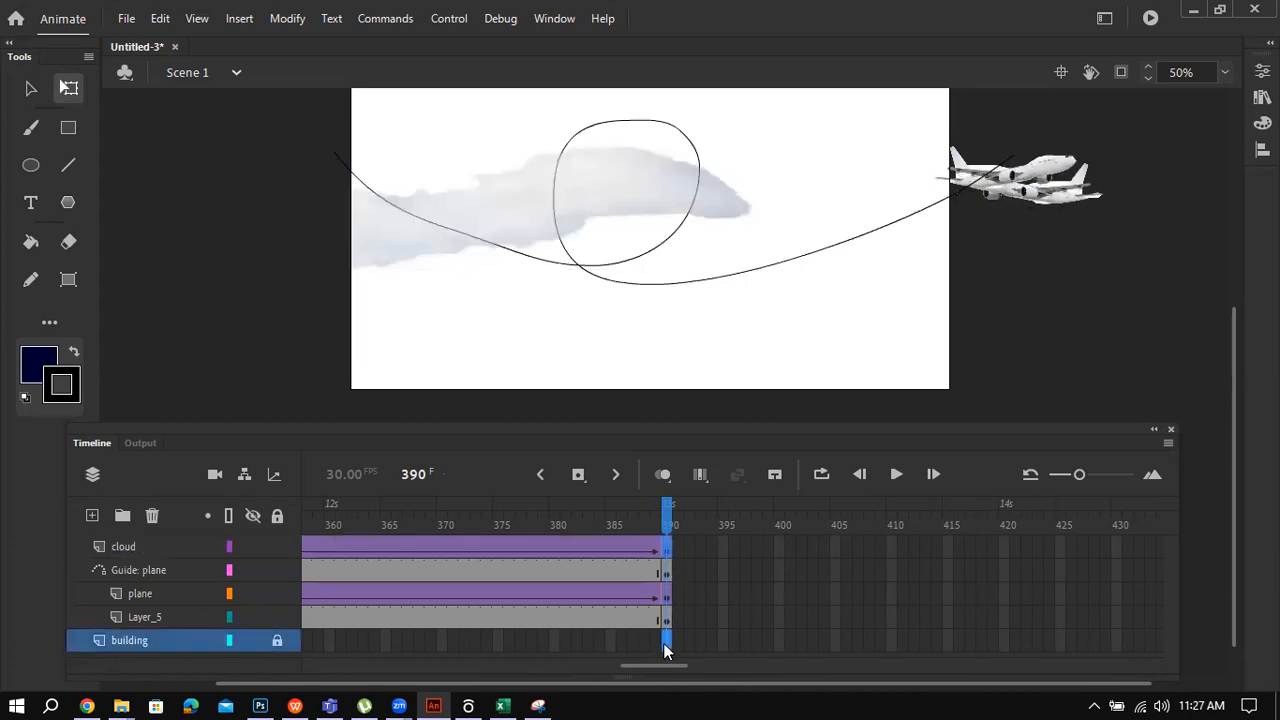
pyautogui.press('F5')
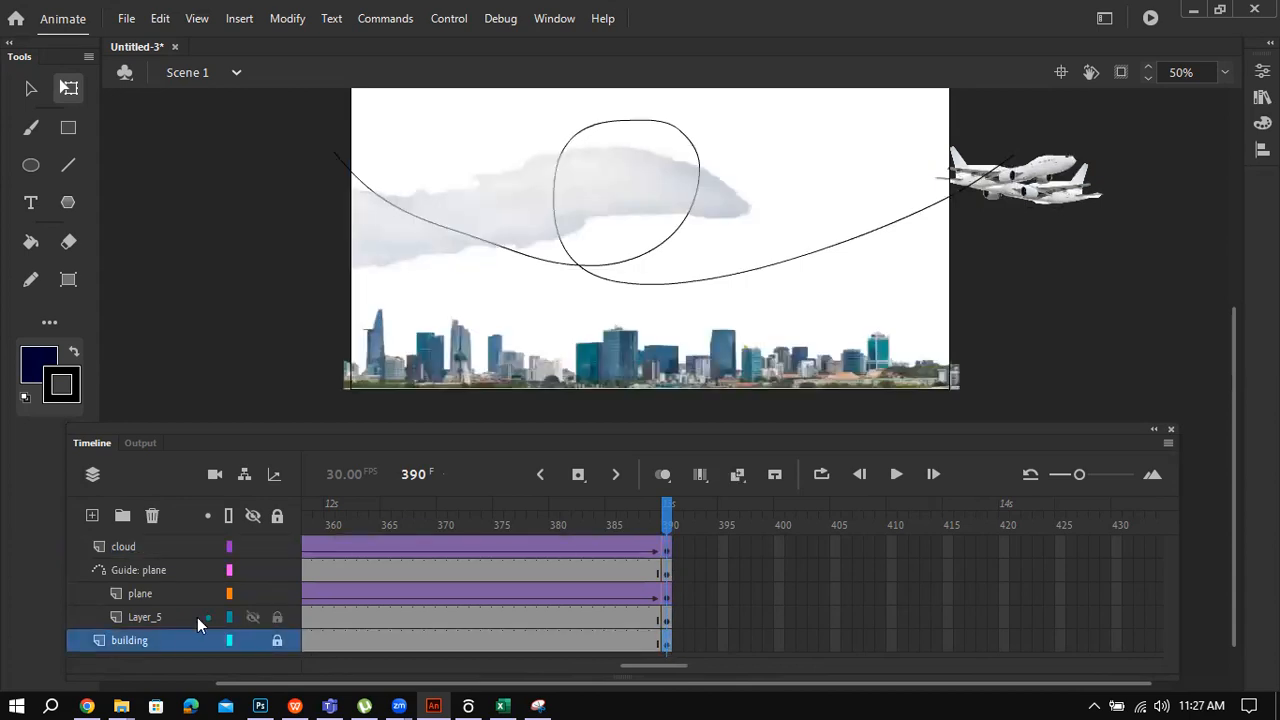
# Step: Rename the new layer to plane2 and bring up the Task 3 PDF in WPS Office
pyautogui.click(148, 617)
pyautogui.doubleClick(148, 617)
pyautogui.write('plane1')
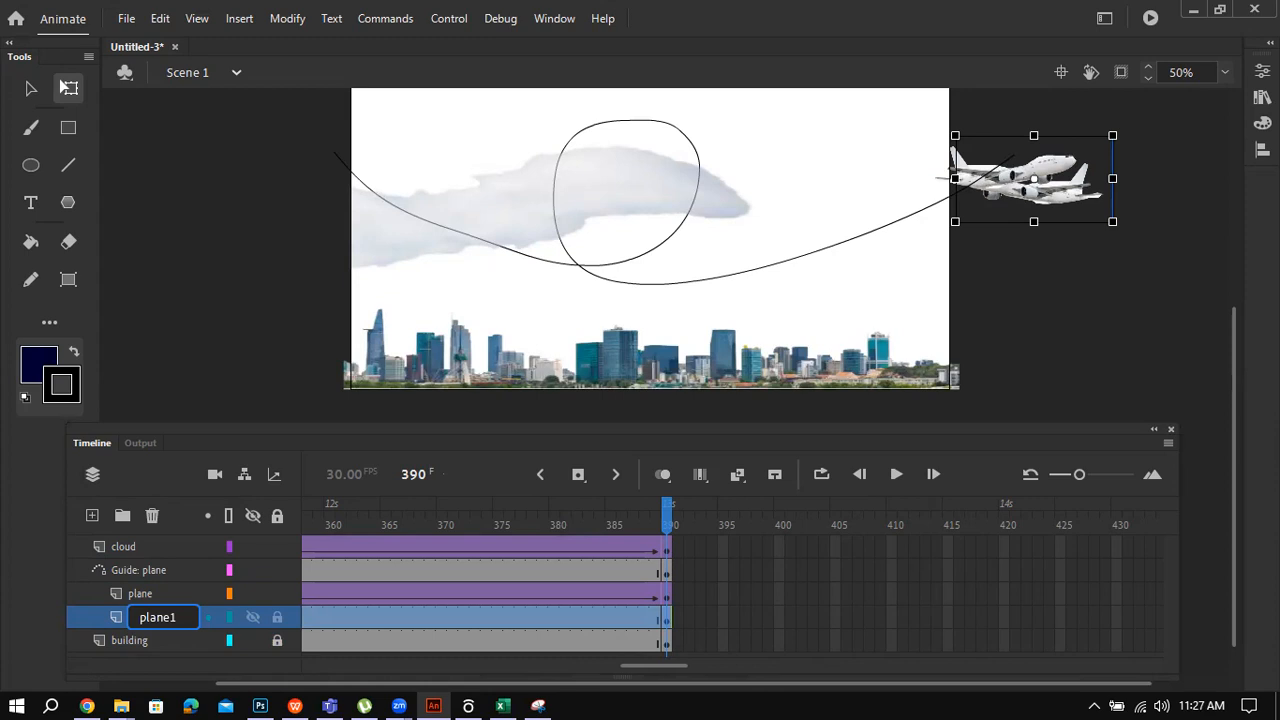
pyautogui.press('BackSpace')
pyautogui.write('2')
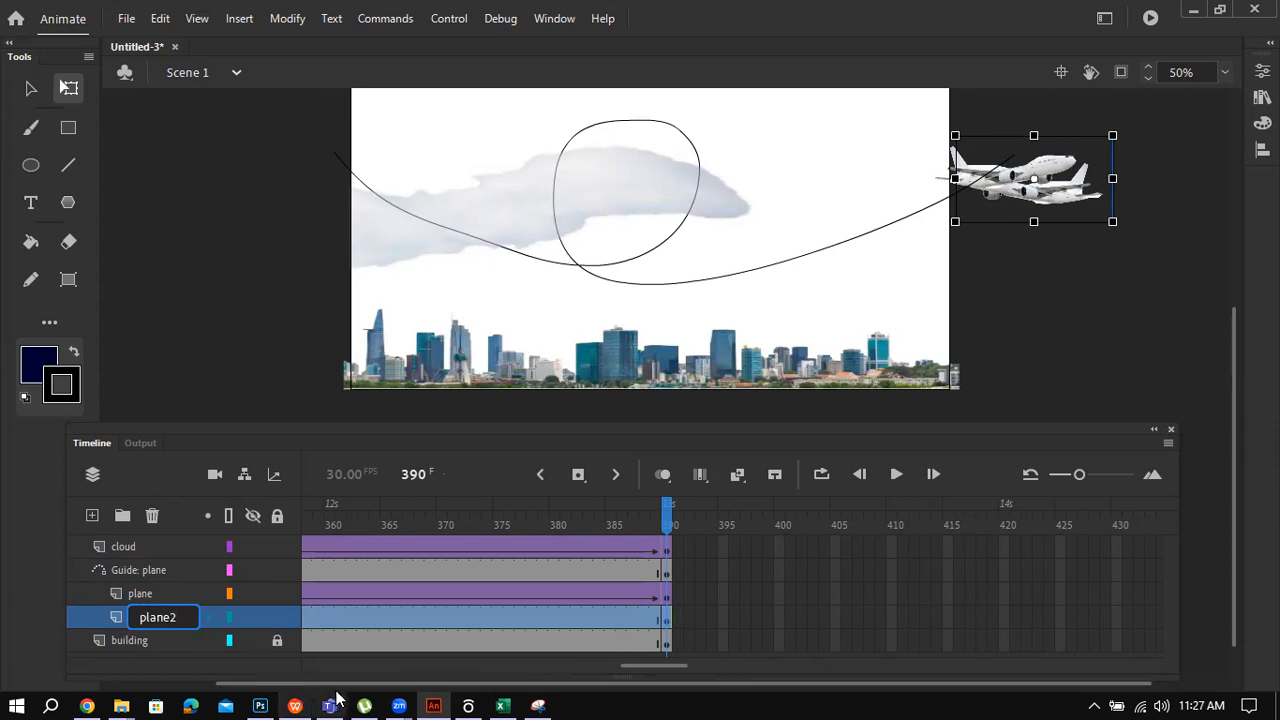
pyautogui.click(295, 706)
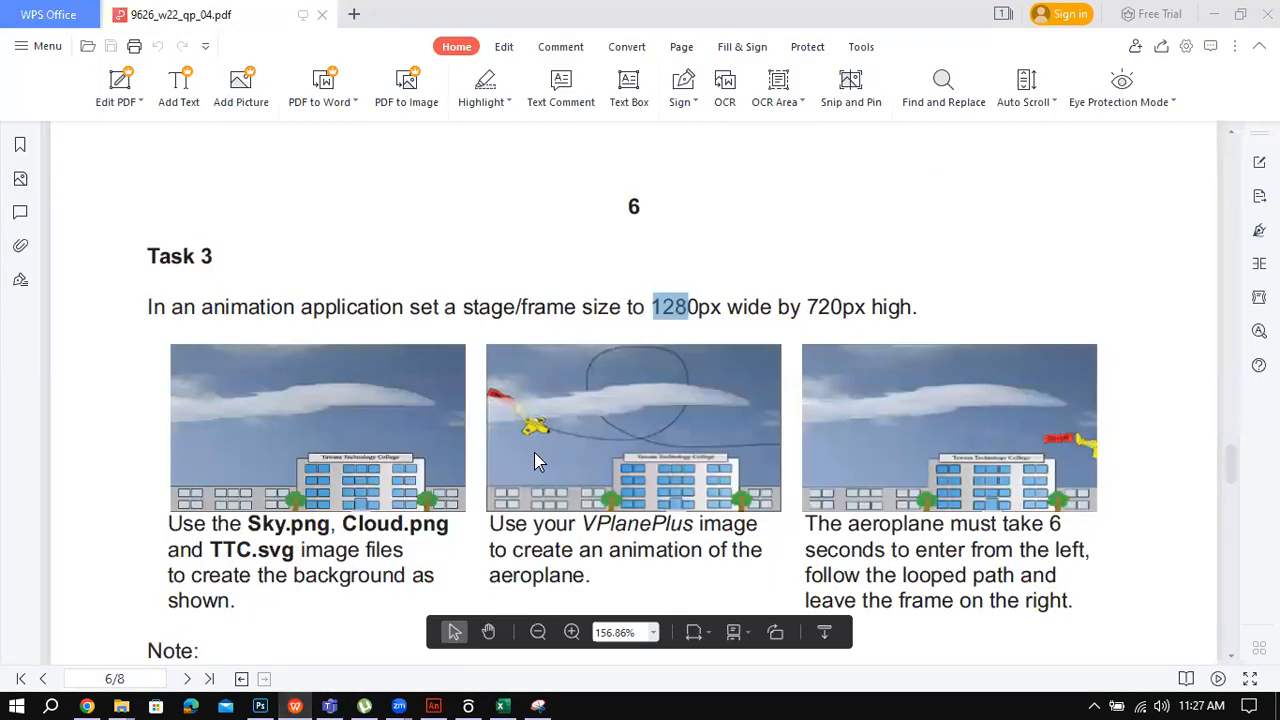
# Step: Scroll the brief to the plane's 'reappear from the right' requirement, then go back to Animate
pyautogui.scroll(-1, 534, 452)
pyautogui.scroll(-2, 555, 451)
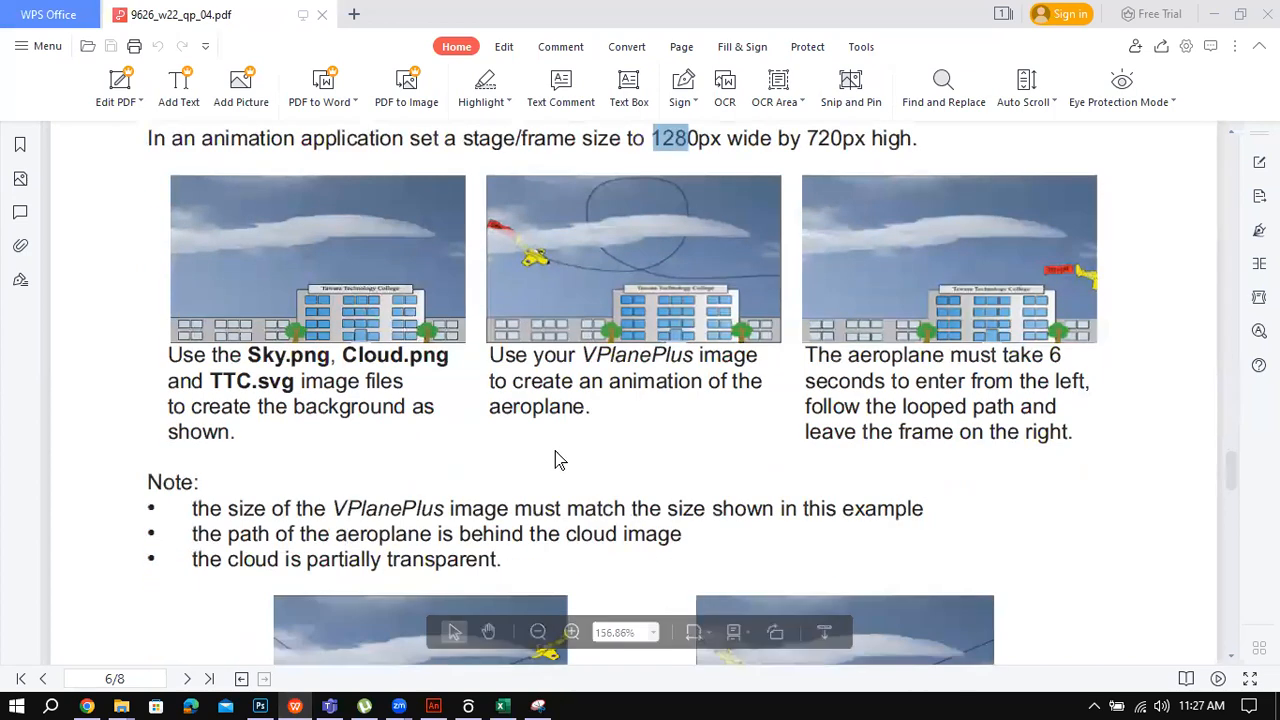
pyautogui.scroll(-2, 553, 456)
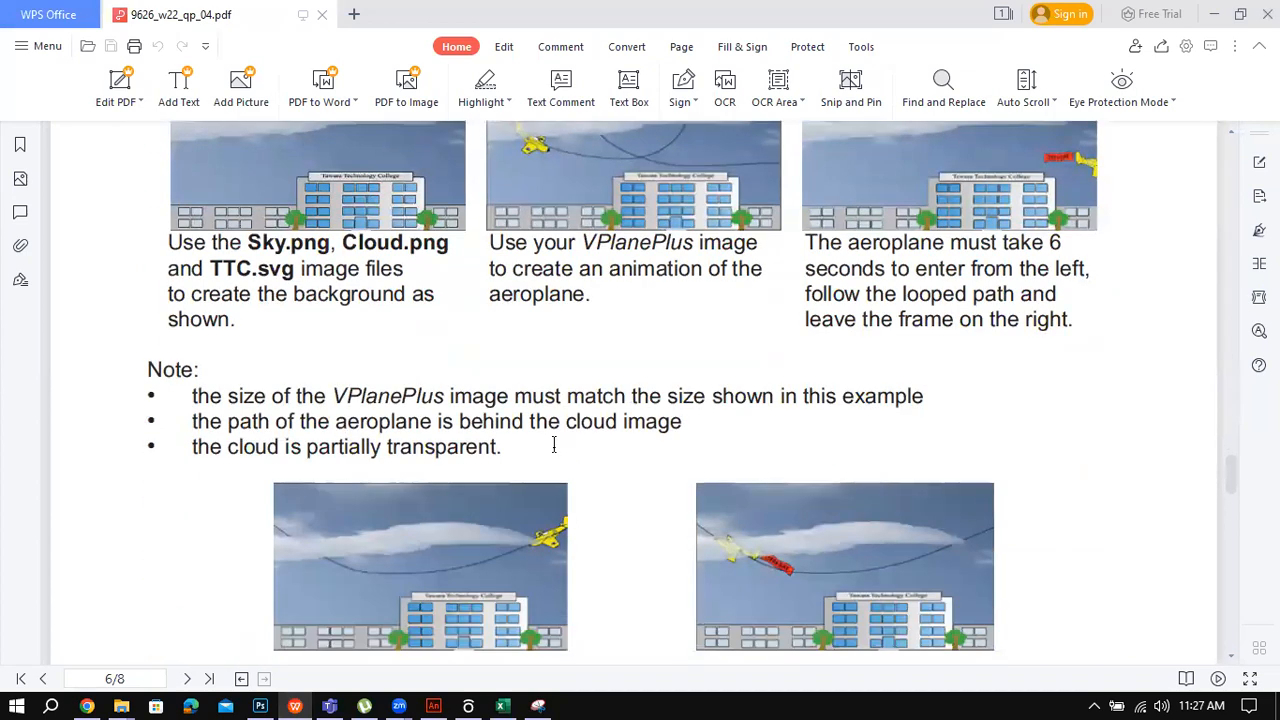
pyautogui.scroll(-4, 553, 450)
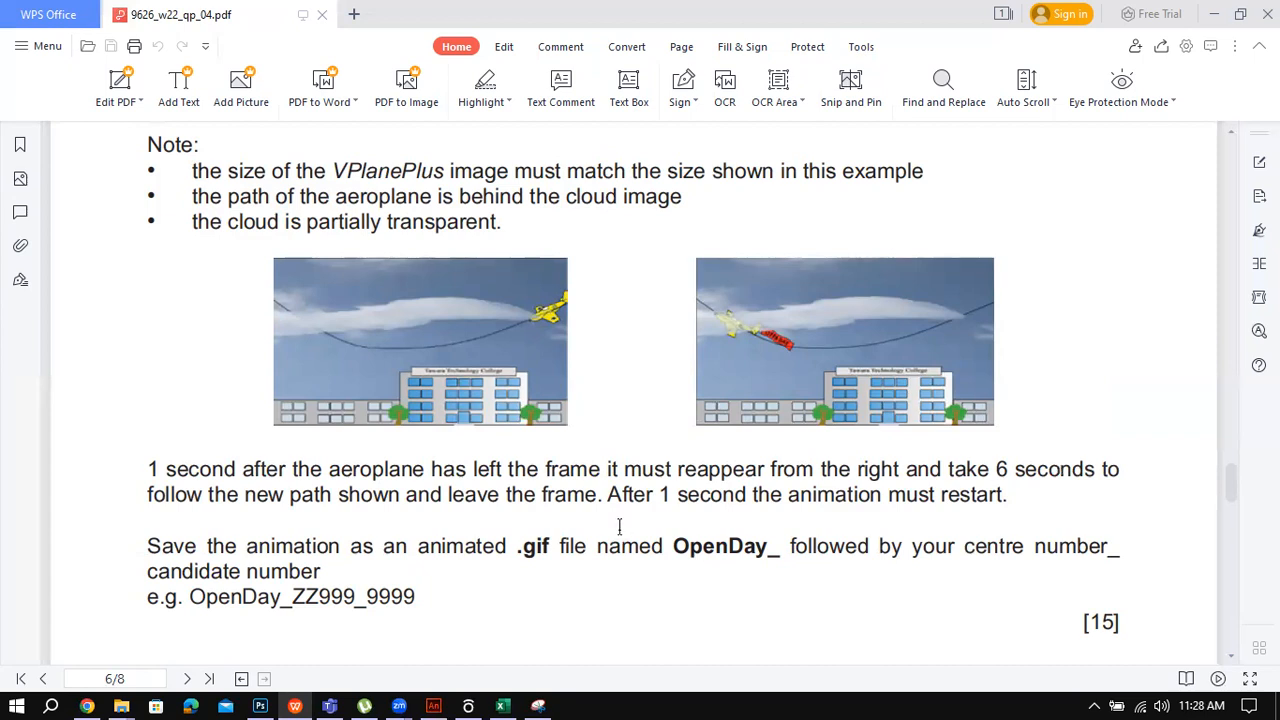
pyautogui.click(433, 705)
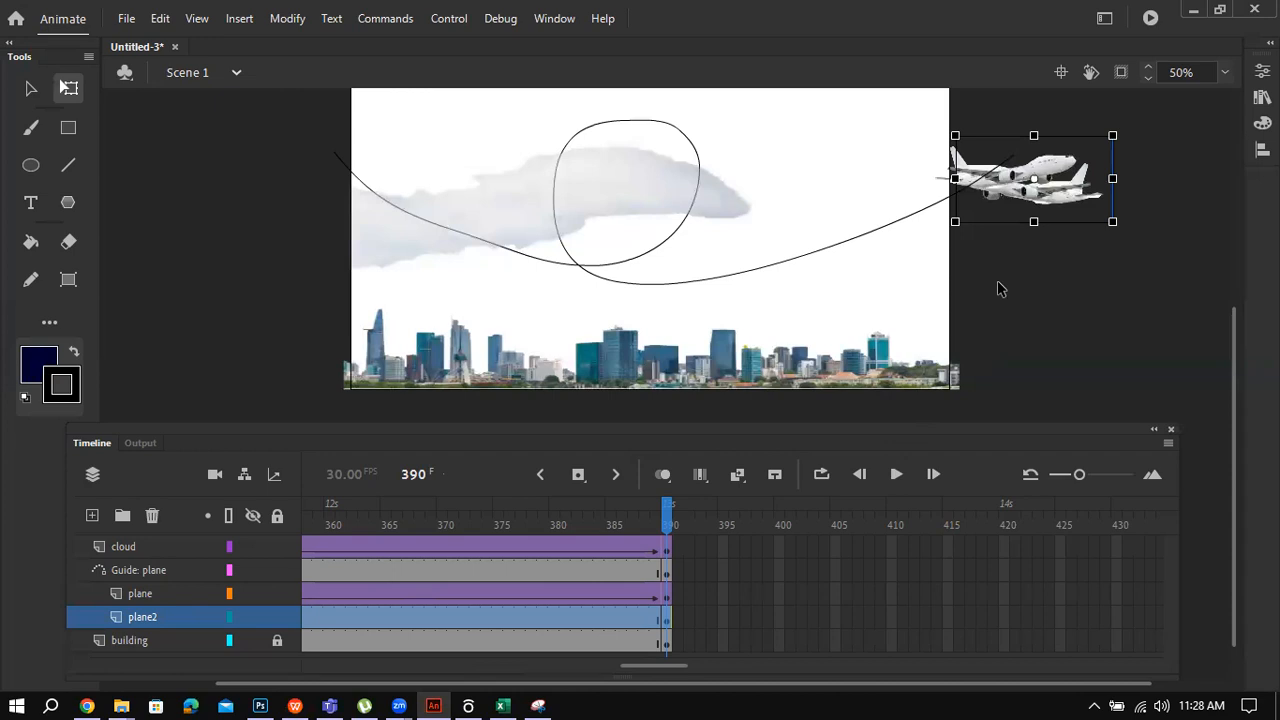
# Step: Lock the cloud, Guide: plane and plane layers
pyautogui.click(208, 593)
pyautogui.moveTo(277, 548); pyautogui.dragTo(276, 583)
pyautogui.click(277, 589)
# Step: Select the plane2 layer with its mirrored airplane
pyautogui.rightClick(163, 615)
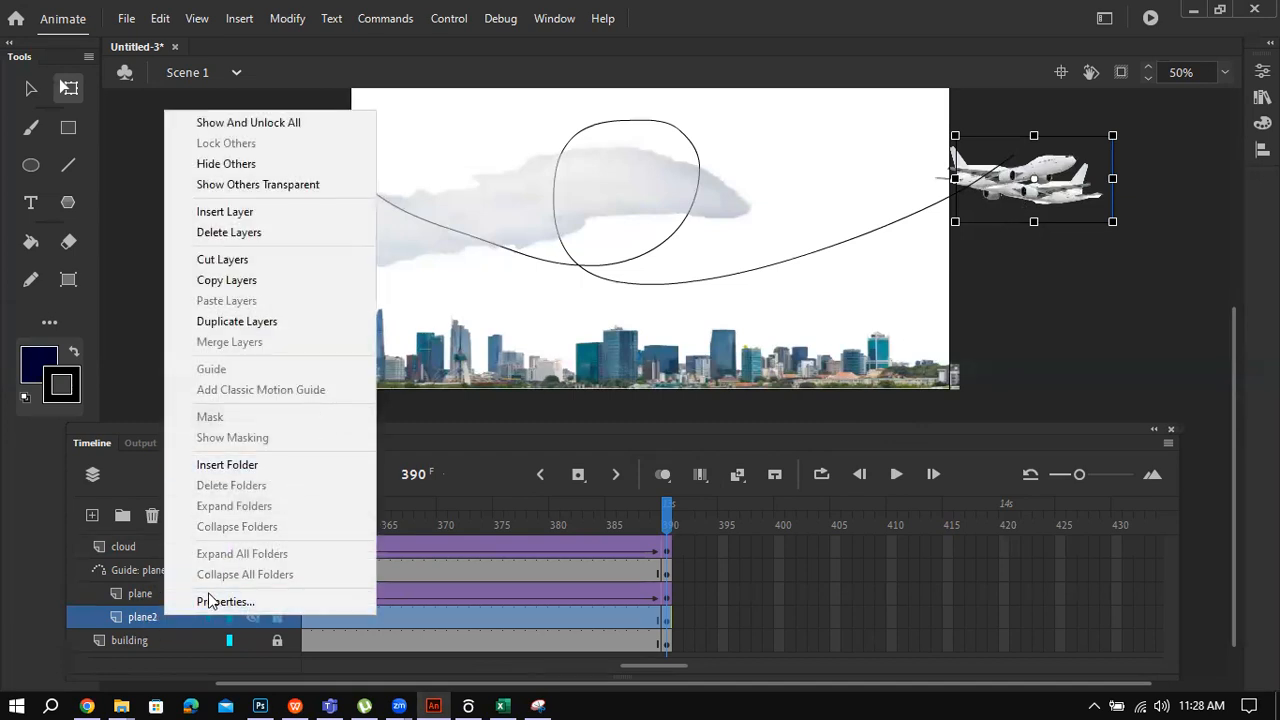
pyautogui.click(131, 647)
pyautogui.click(142, 616)
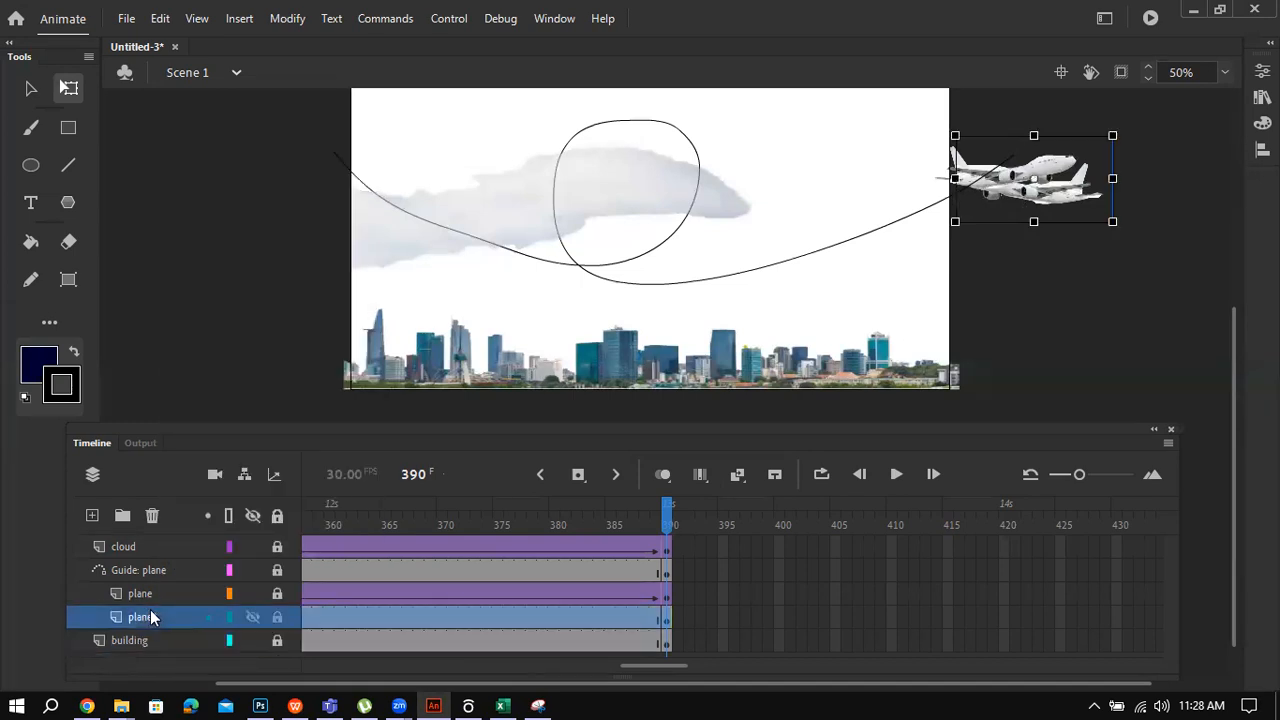
pyautogui.rightClick(159, 615)
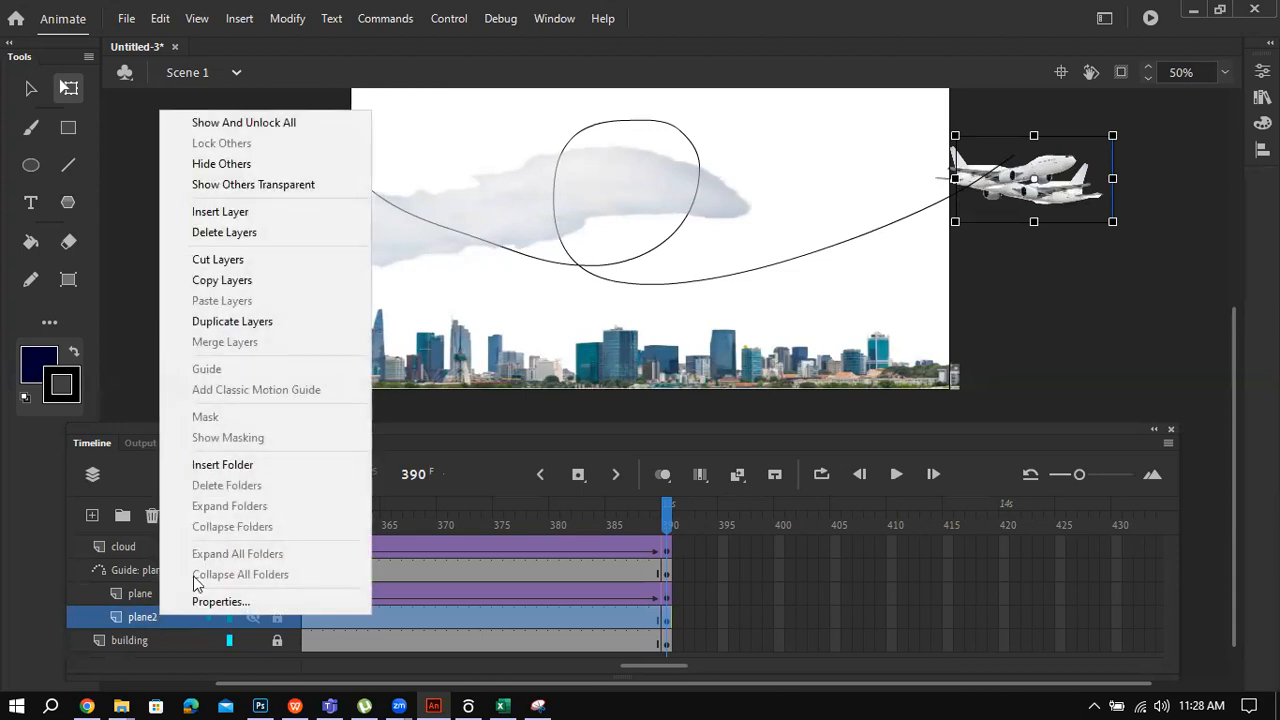
pyautogui.click(838, 543)
pyautogui.click(837, 545)
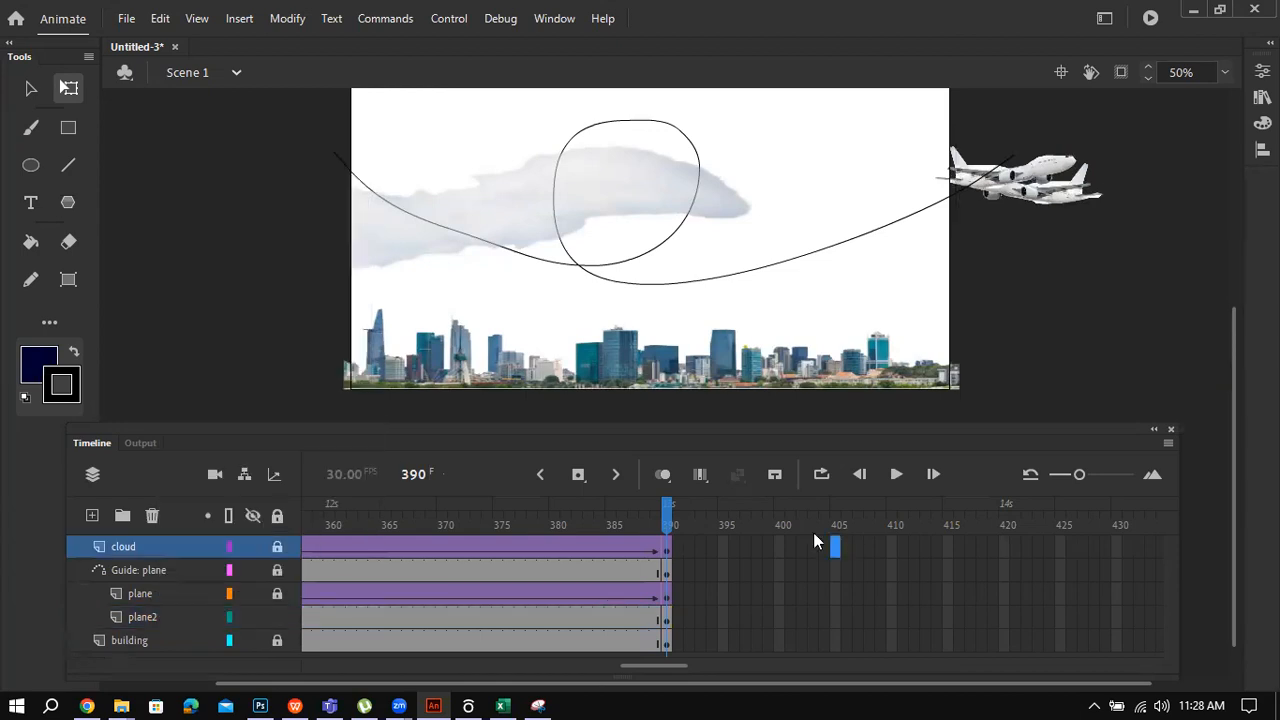
pyautogui.click(169, 616)
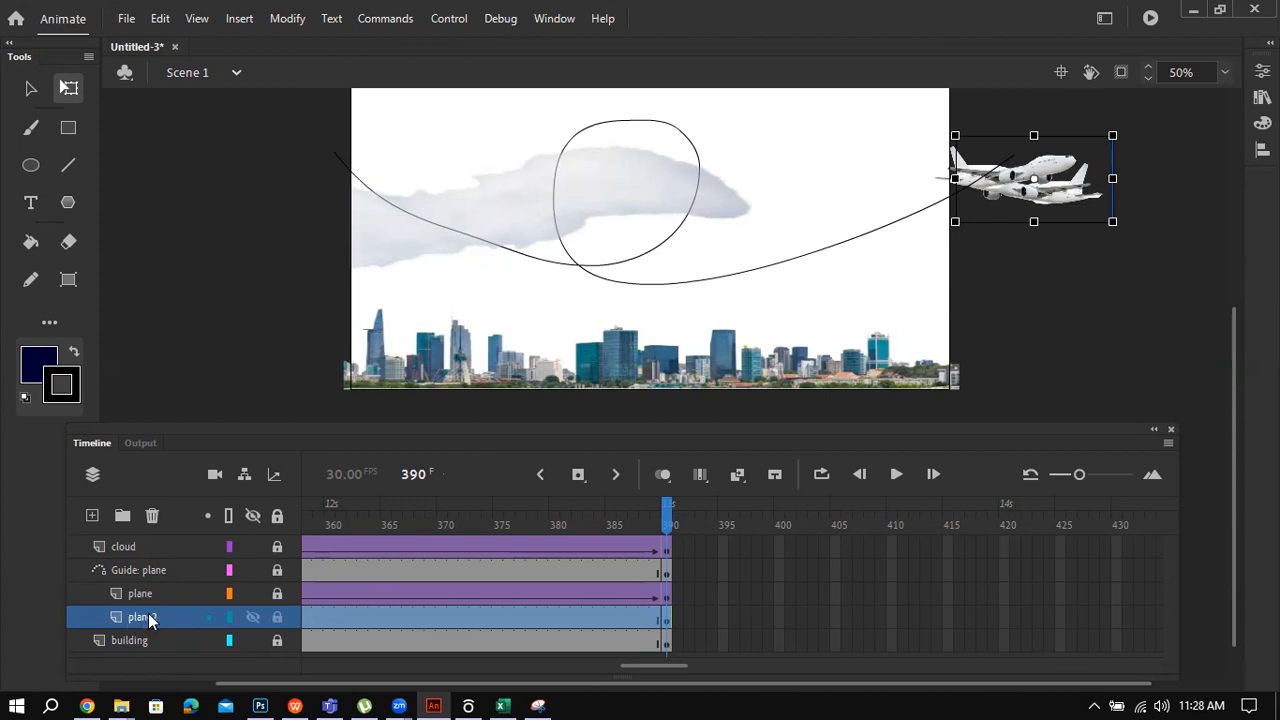
# Step: Move plane2 above the cloud layer and add a classic motion guide for it
pyautogui.moveTo(165, 617); pyautogui.dragTo(165, 538)
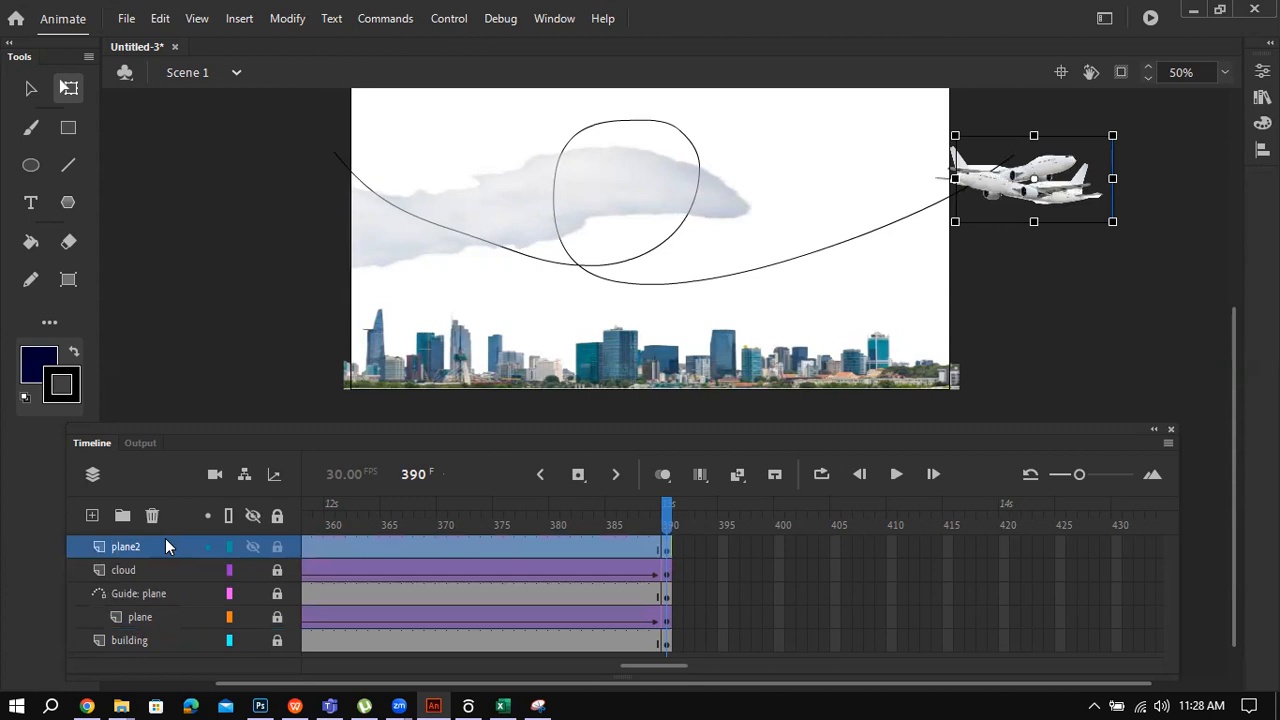
pyautogui.rightClick(171, 542)
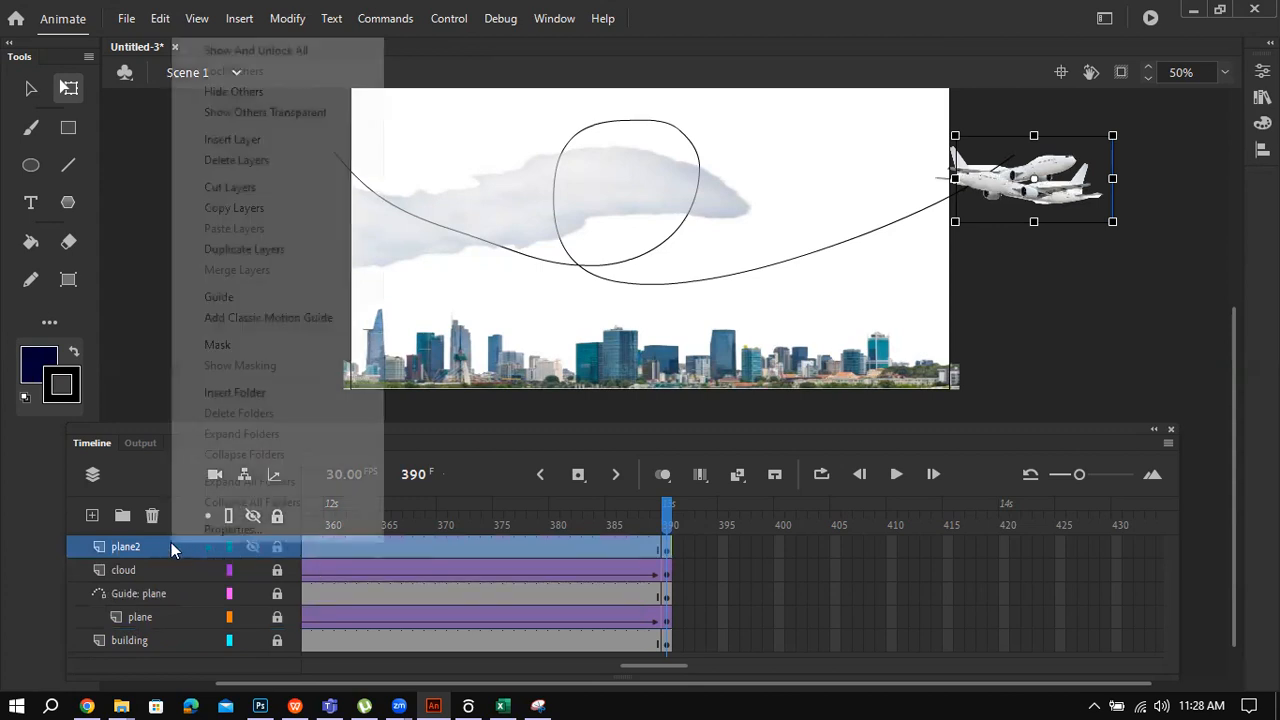
pyautogui.click(300, 319)
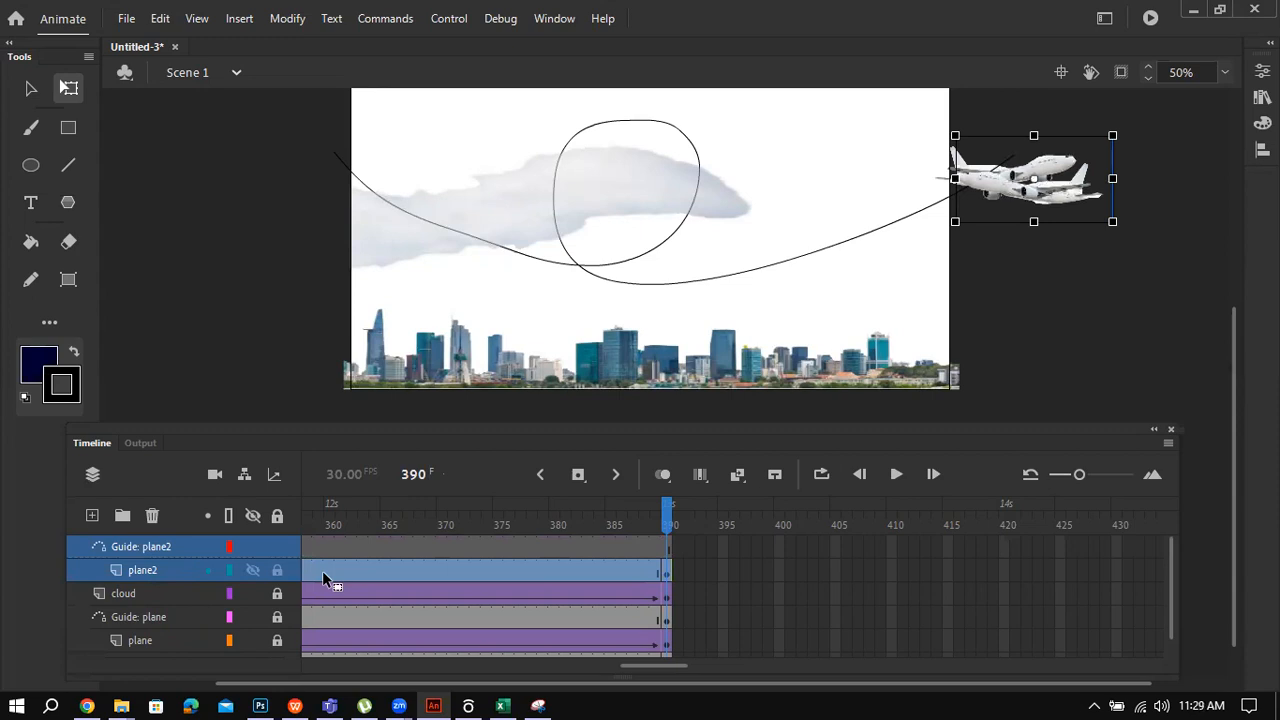
# Step: Select frame 211 on the Guide: plane2 layer and bring up its frame options
pyautogui.moveTo(643, 664); pyautogui.dragTo(337, 666)
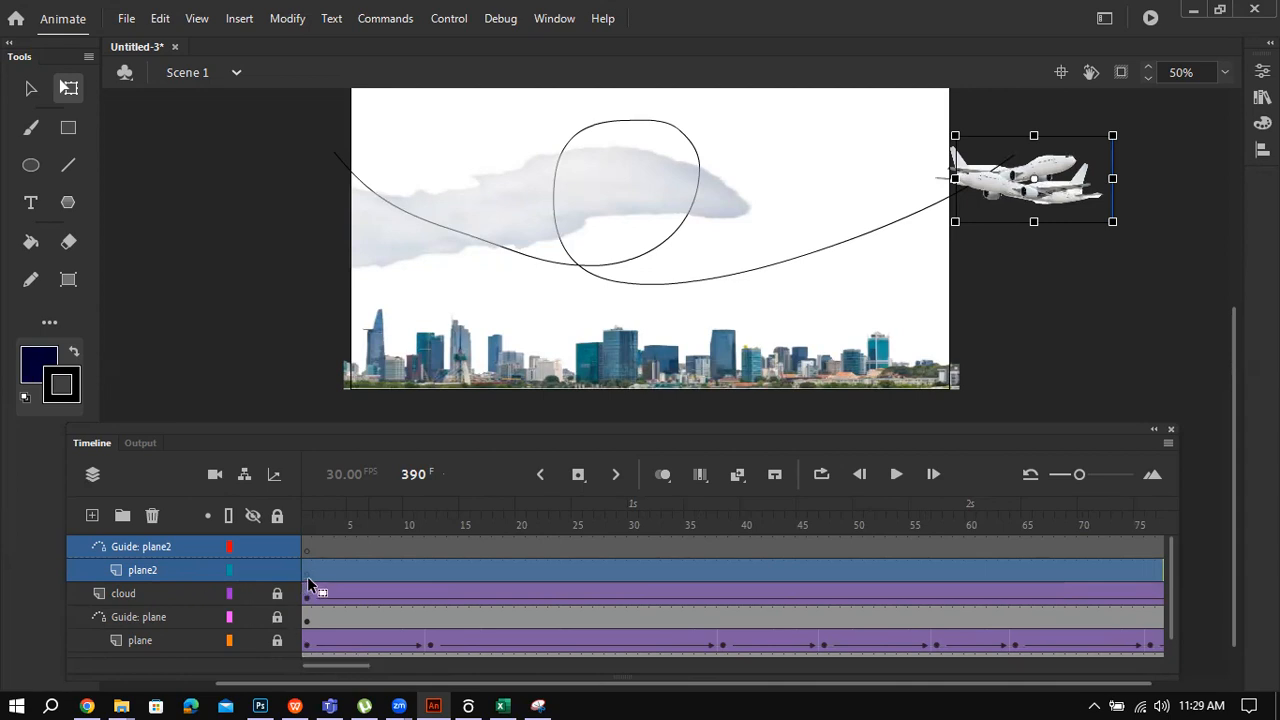
pyautogui.moveTo(349, 662); pyautogui.dragTo(418, 664)
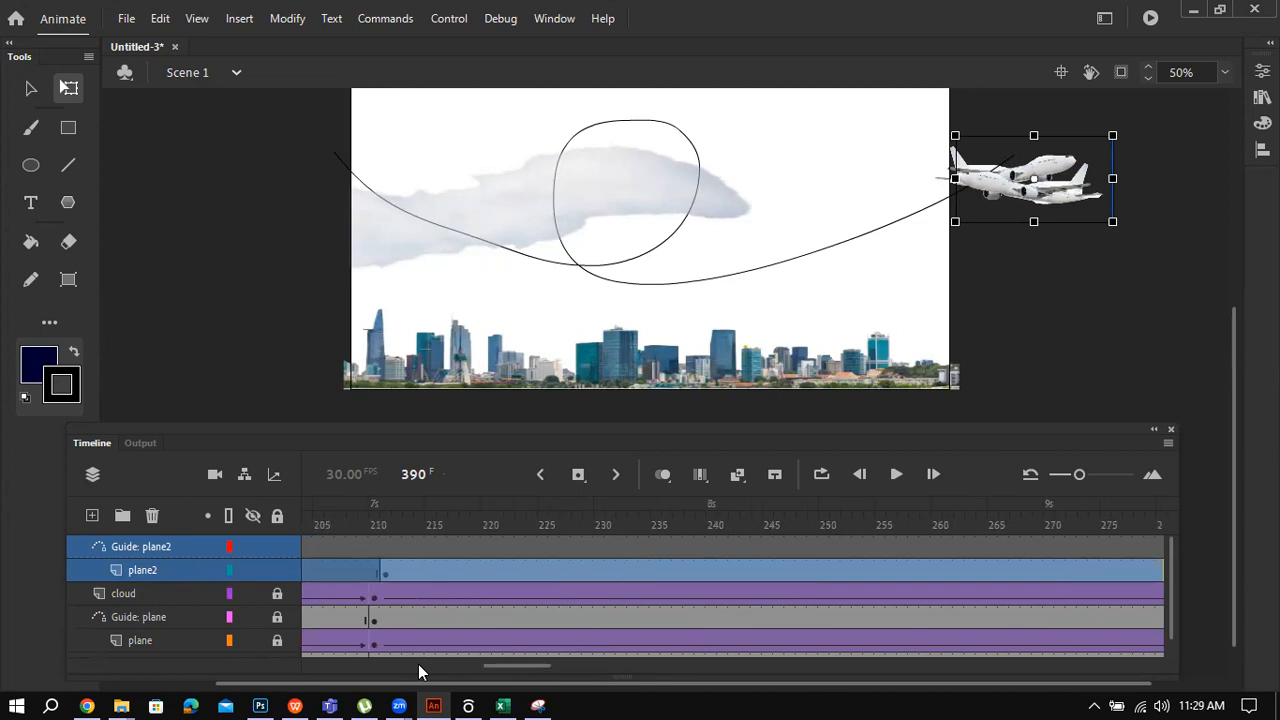
pyautogui.click(384, 569)
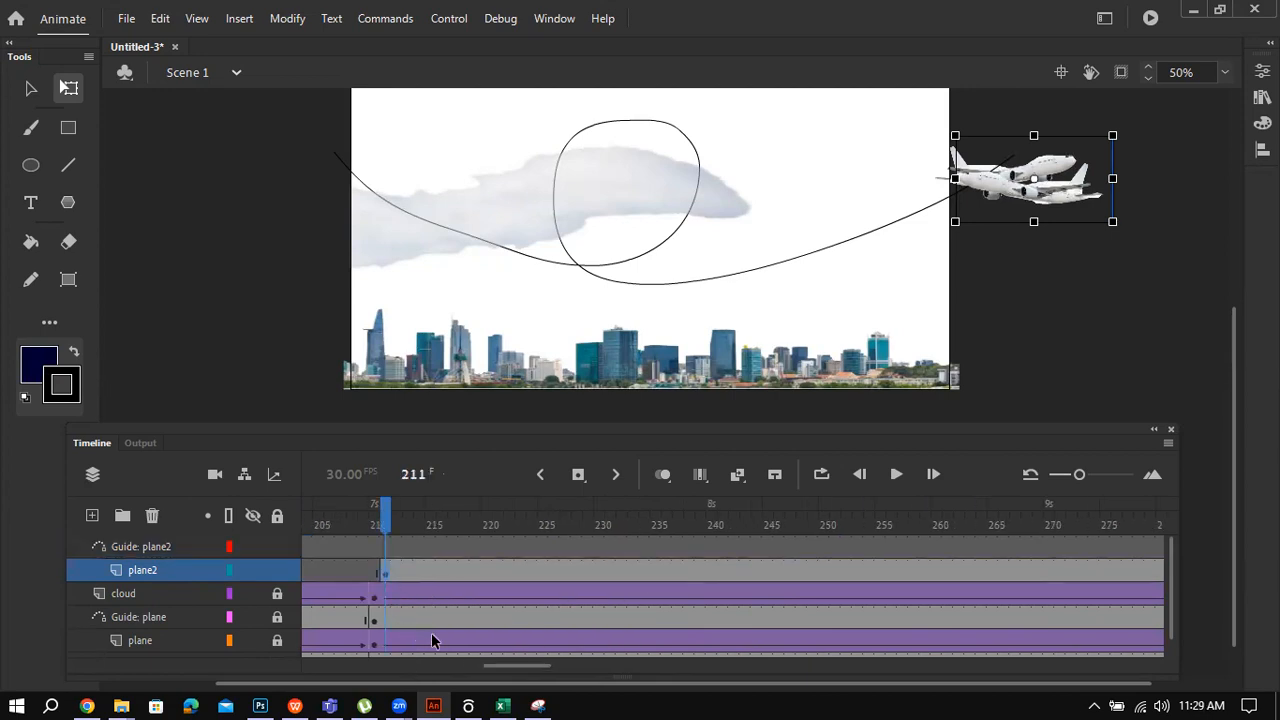
pyautogui.click(386, 547)
pyautogui.rightClick(386, 546)
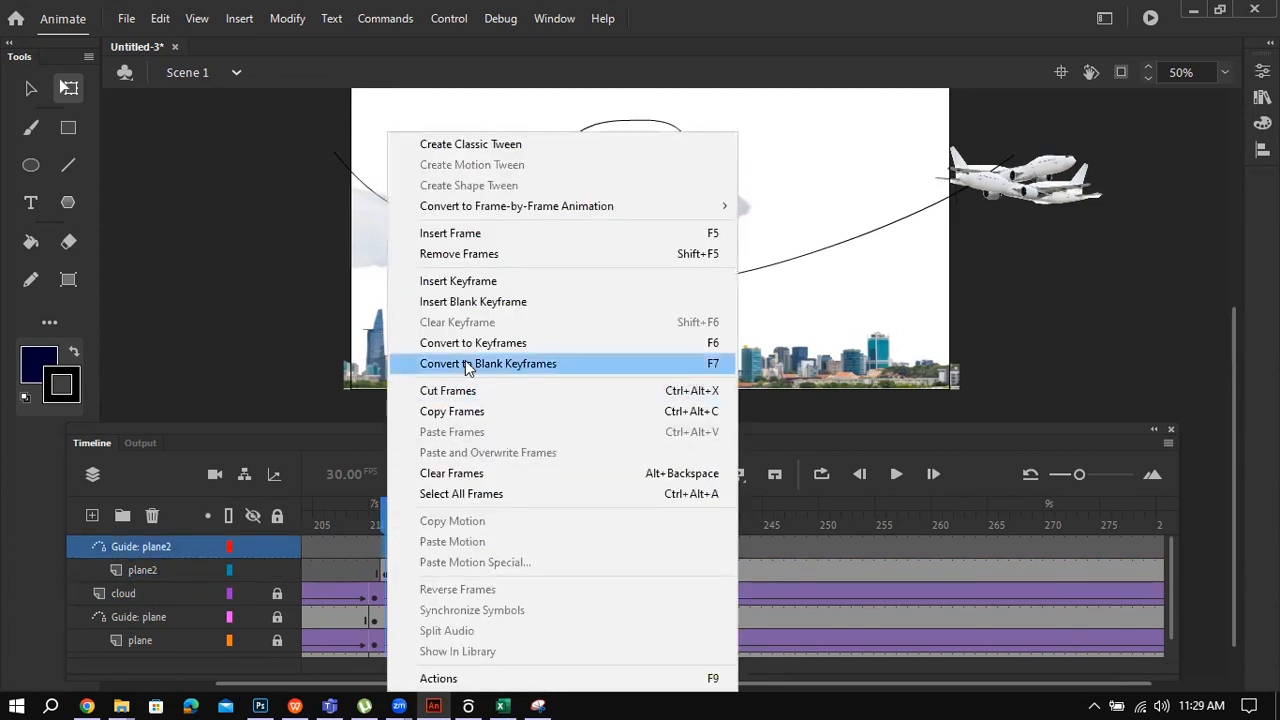
# Step: Insert a keyframe at 211 on Guide: plane2 and pencil a path from the plane leftward off-stage
pyautogui.click(488, 283)
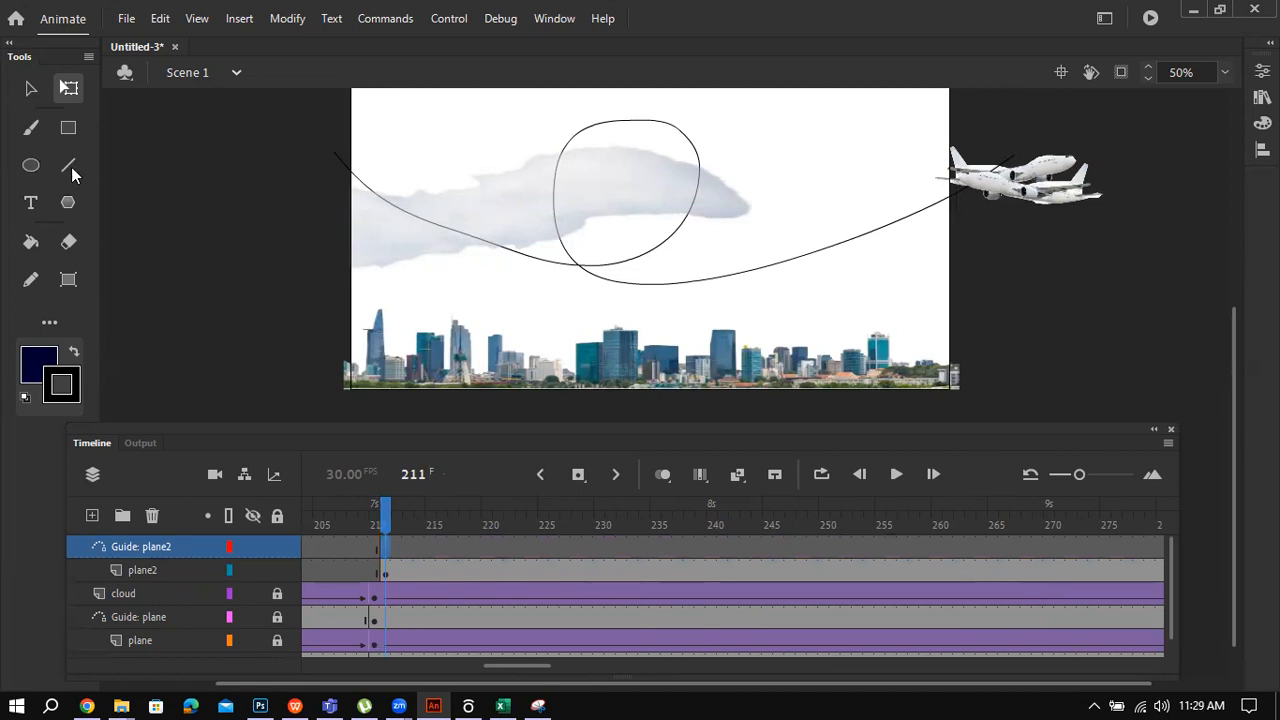
pyautogui.click(31, 280)
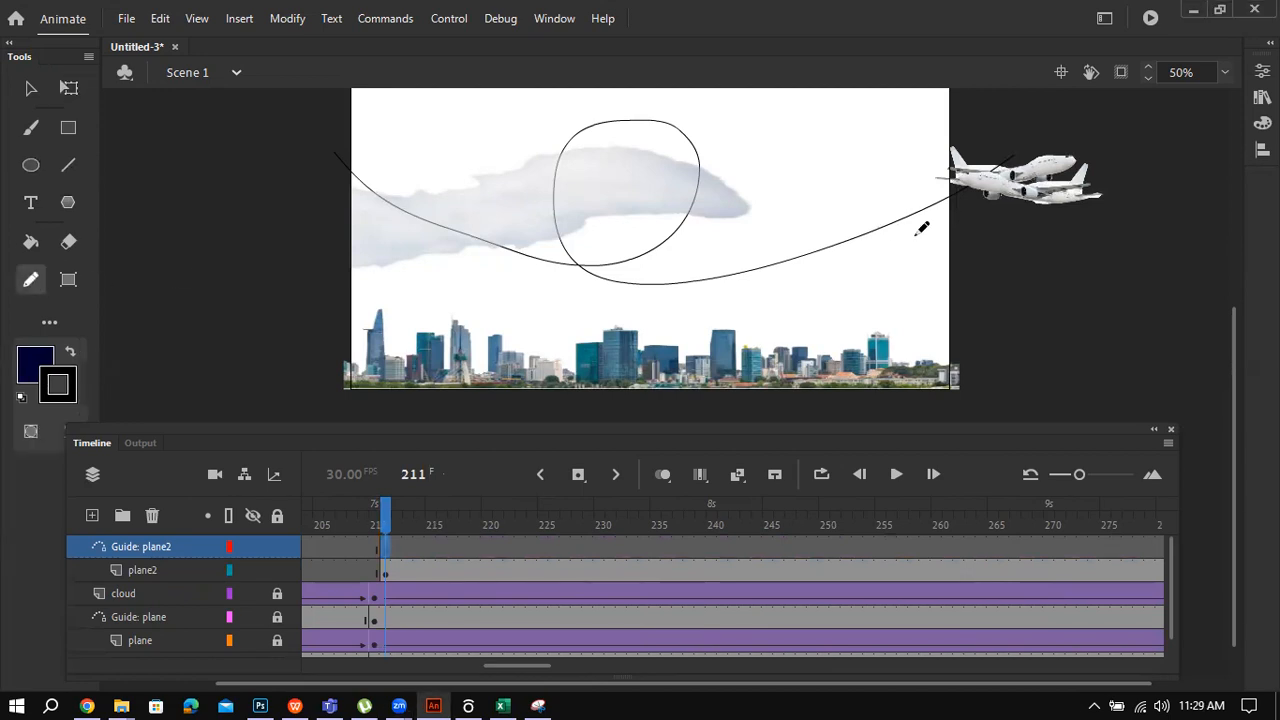
pyautogui.moveTo(1006, 207)
pyautogui.mouseDown()
pyautogui.moveTo(904, 239)
pyautogui.moveTo(665, 249)
pyautogui.moveTo(252, 162)
pyautogui.mouseUp()
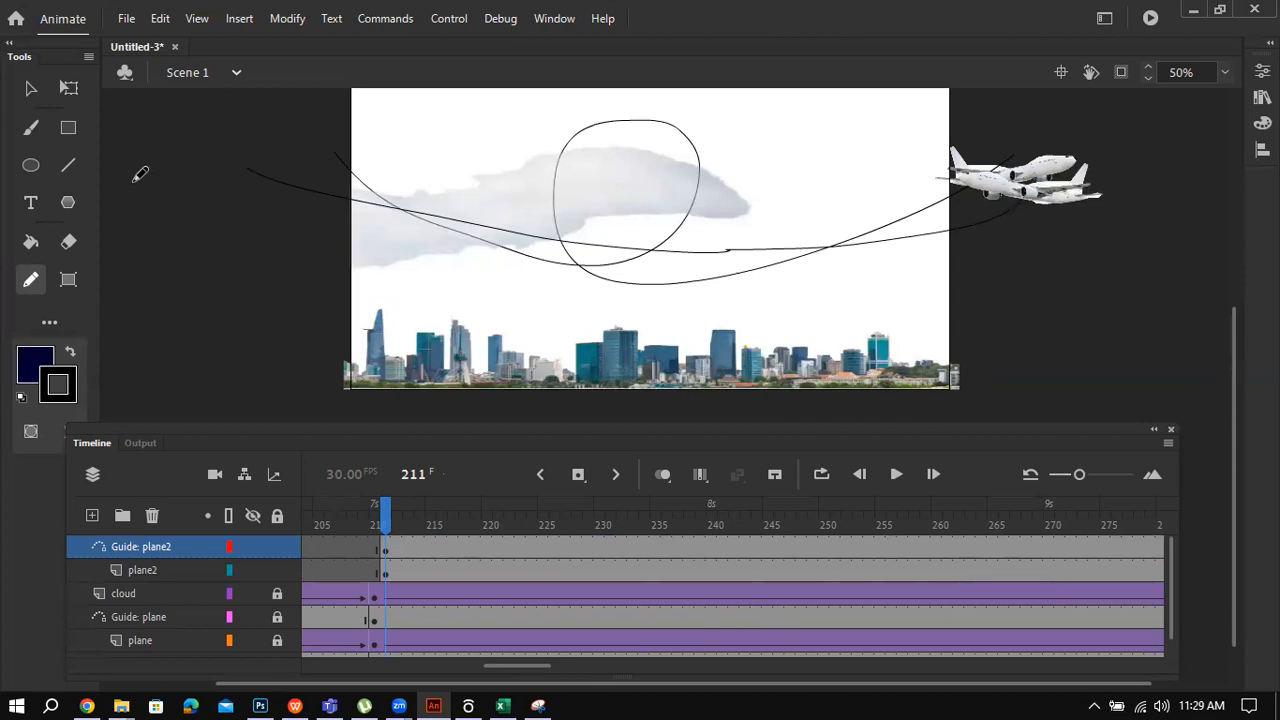
pyautogui.click(29, 90)
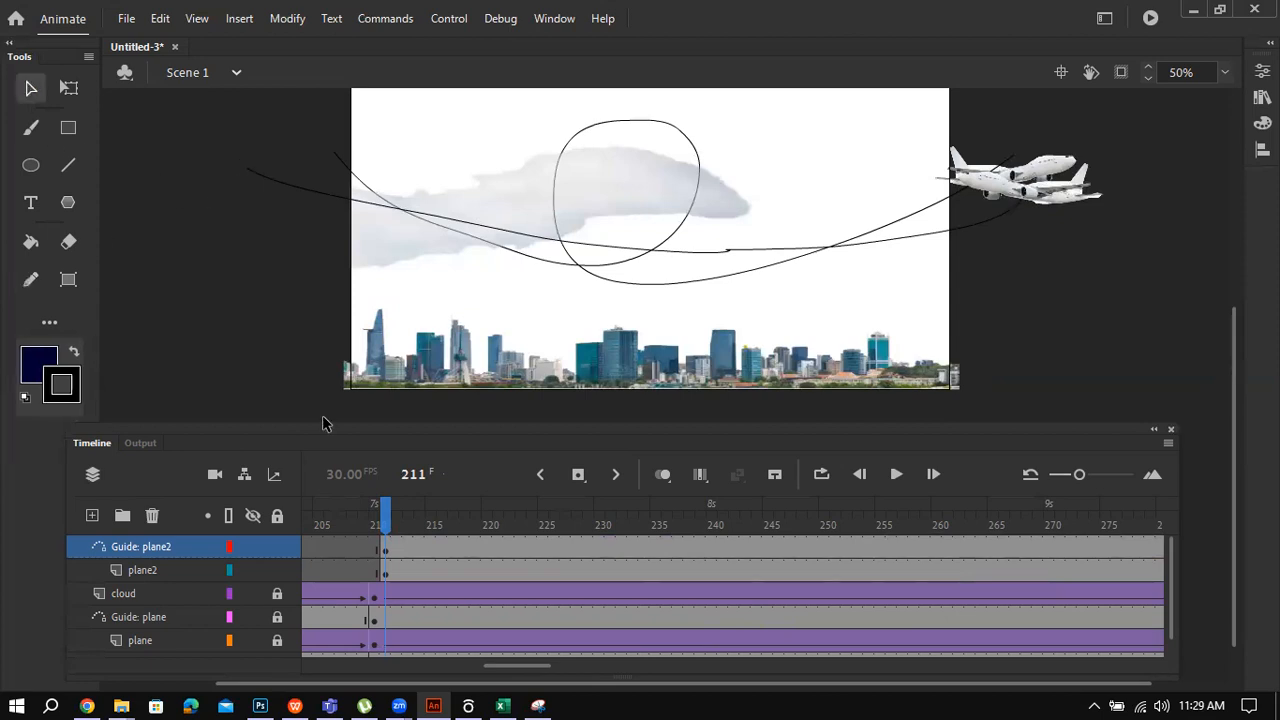
pyautogui.rightClick(384, 570)
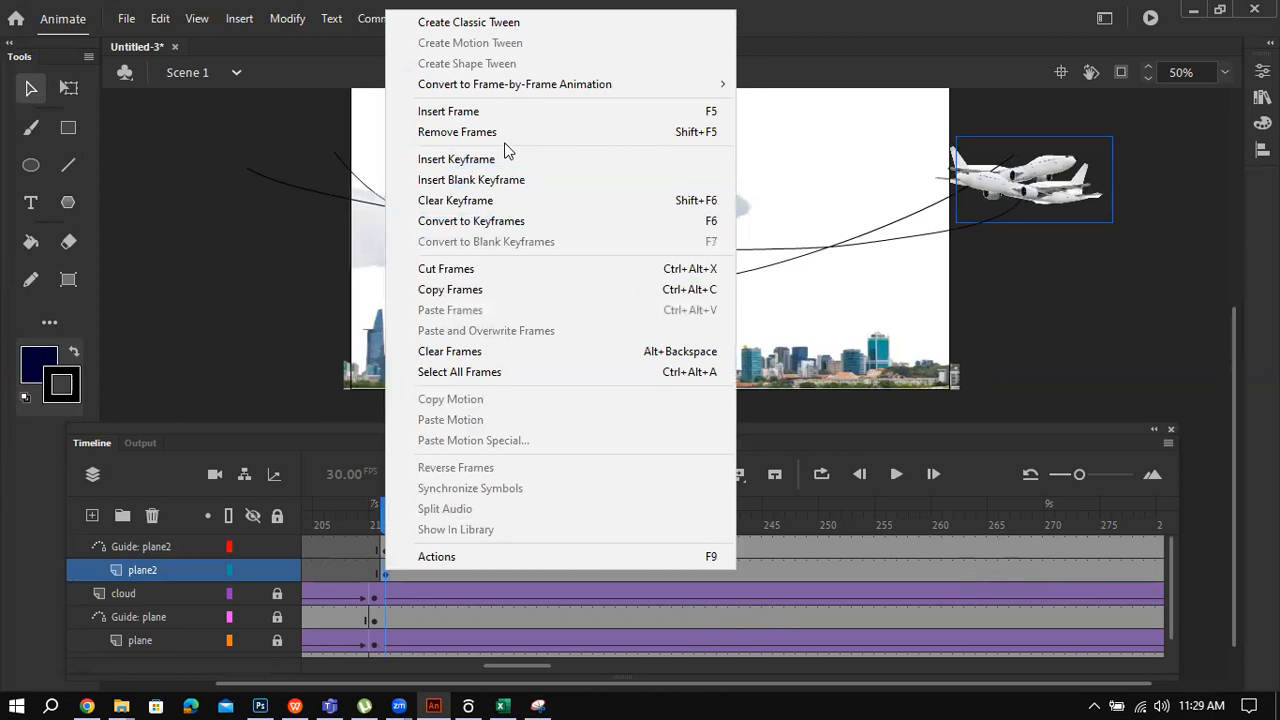
# Step: Classic-tween plane2 from frame 211 to 390, placing the plane at the path's left end
pyautogui.click(516, 24)
pyautogui.hscroll(5, 503, 670)
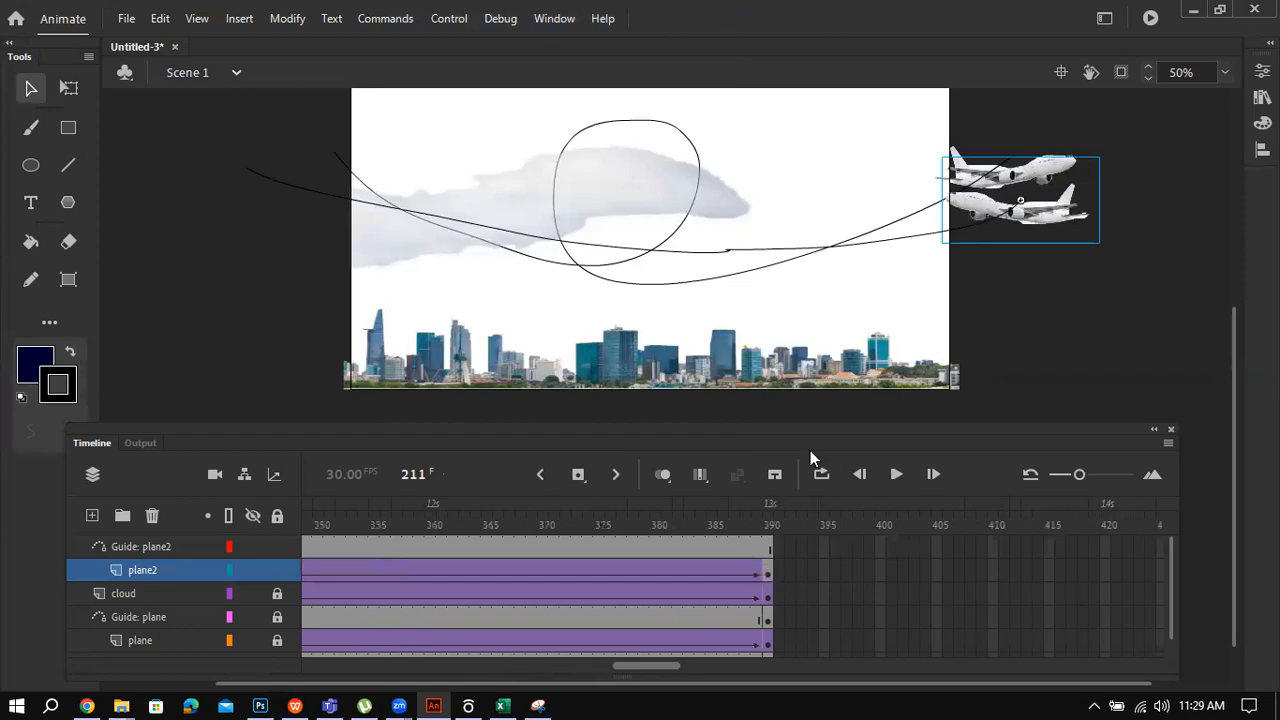
pyautogui.rightClick(767, 572)
pyautogui.click(856, 30)
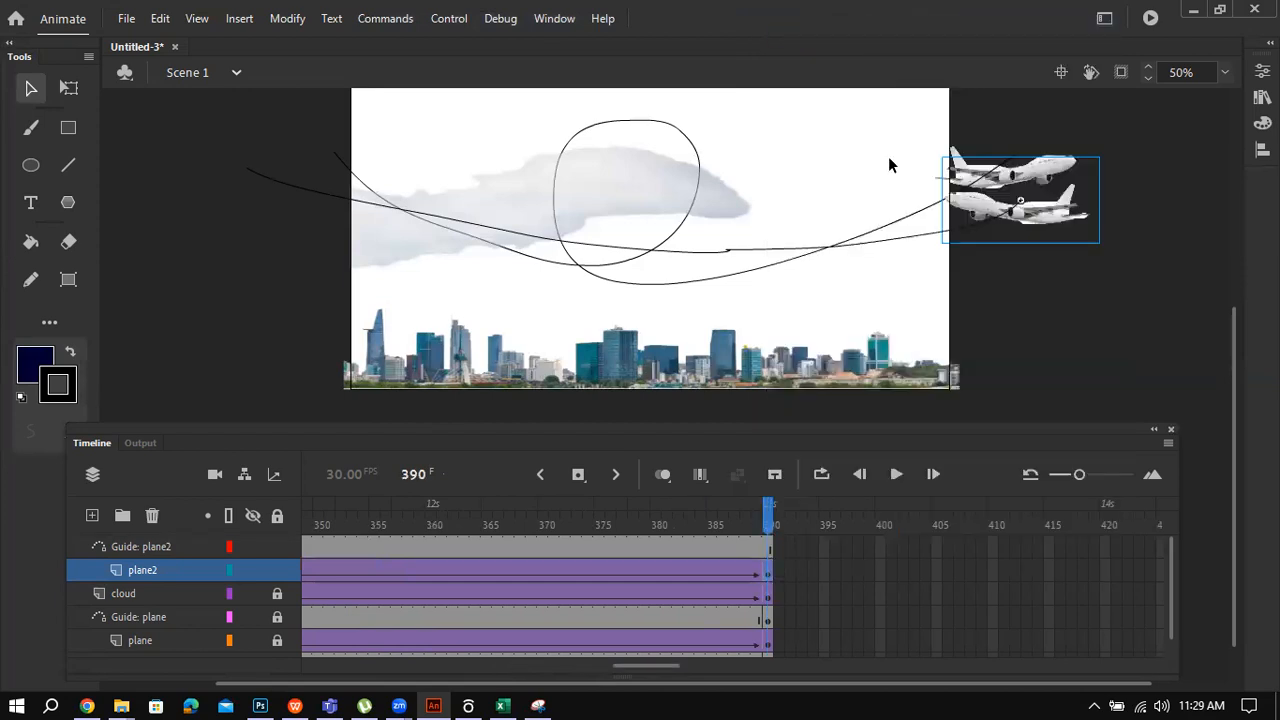
pyautogui.moveTo(1055, 235); pyautogui.dragTo(315, 217)
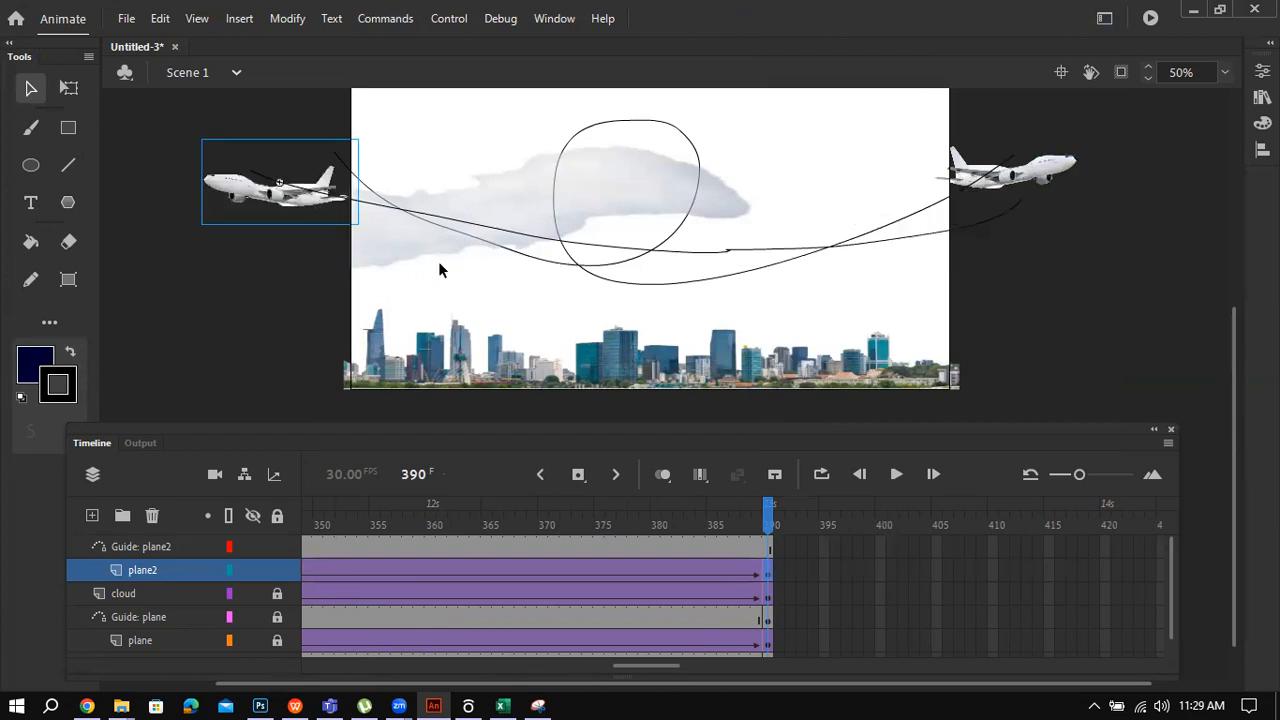
# Step: At frame 211, nudge plane2 onto the new path's right-hand start and preview the flight
pyautogui.click(577, 667)
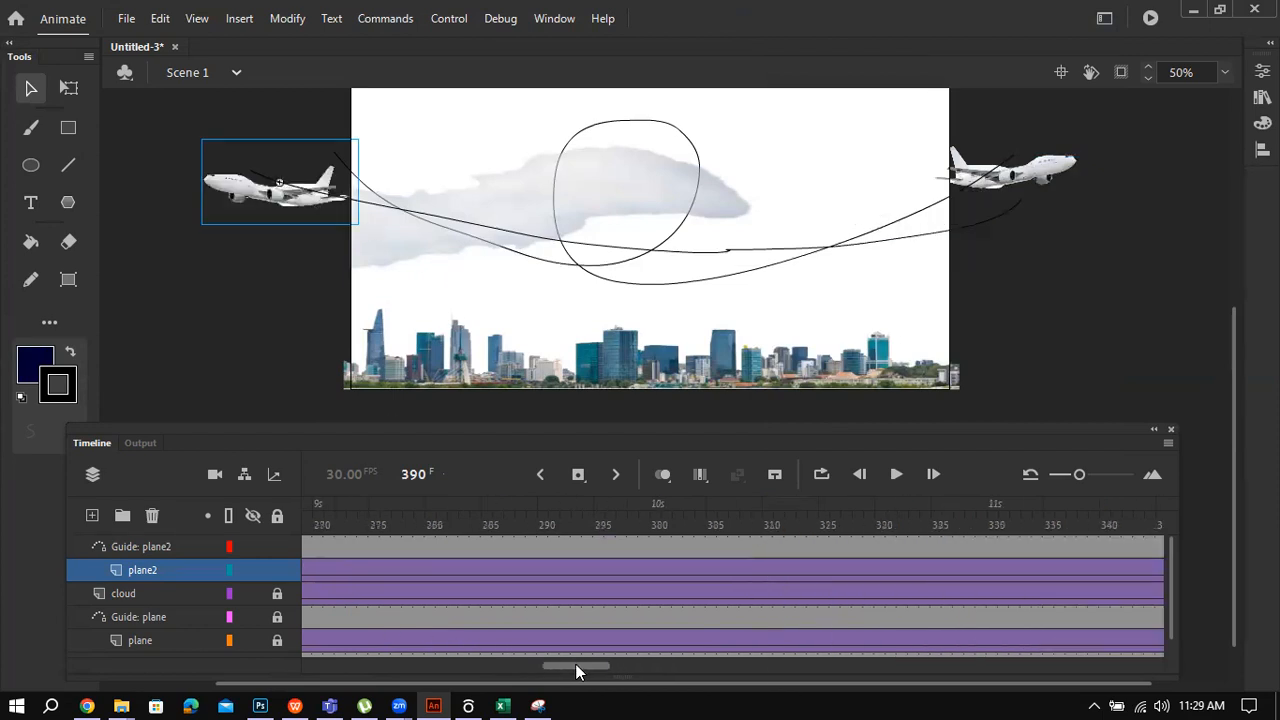
pyautogui.hscroll(-3, 576, 667)
pyautogui.click(500, 572)
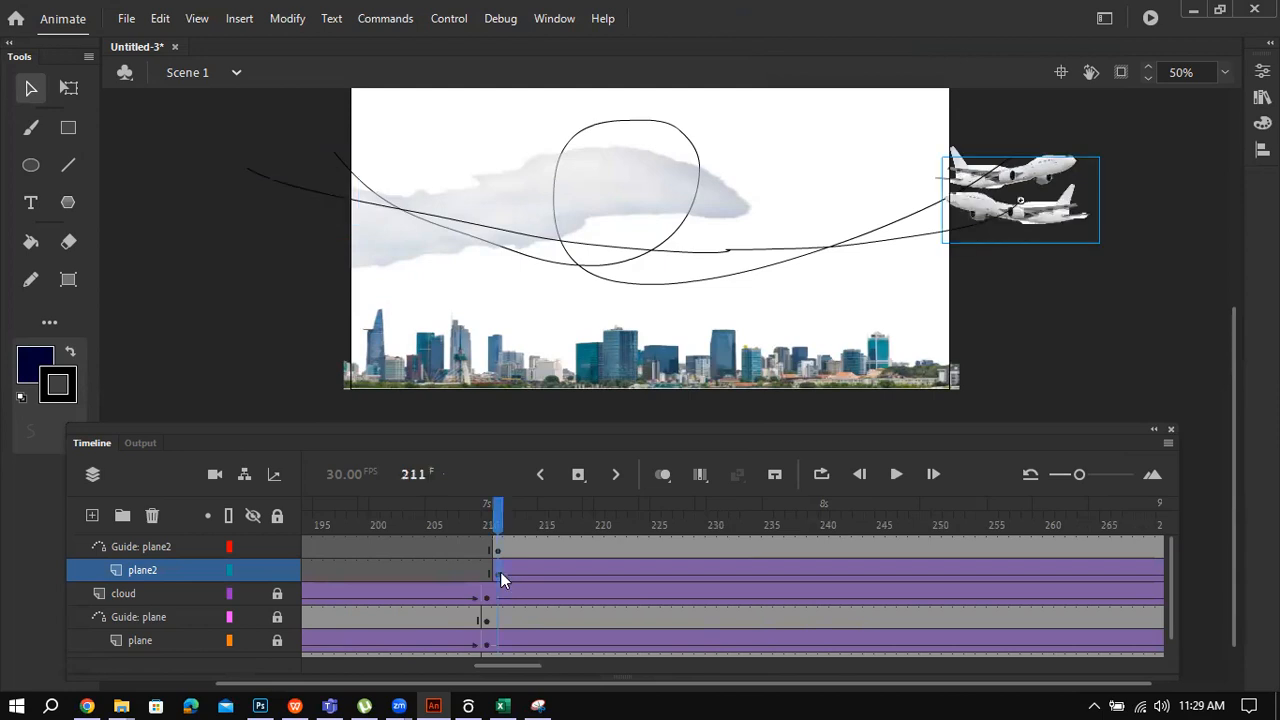
pyautogui.press('Return')
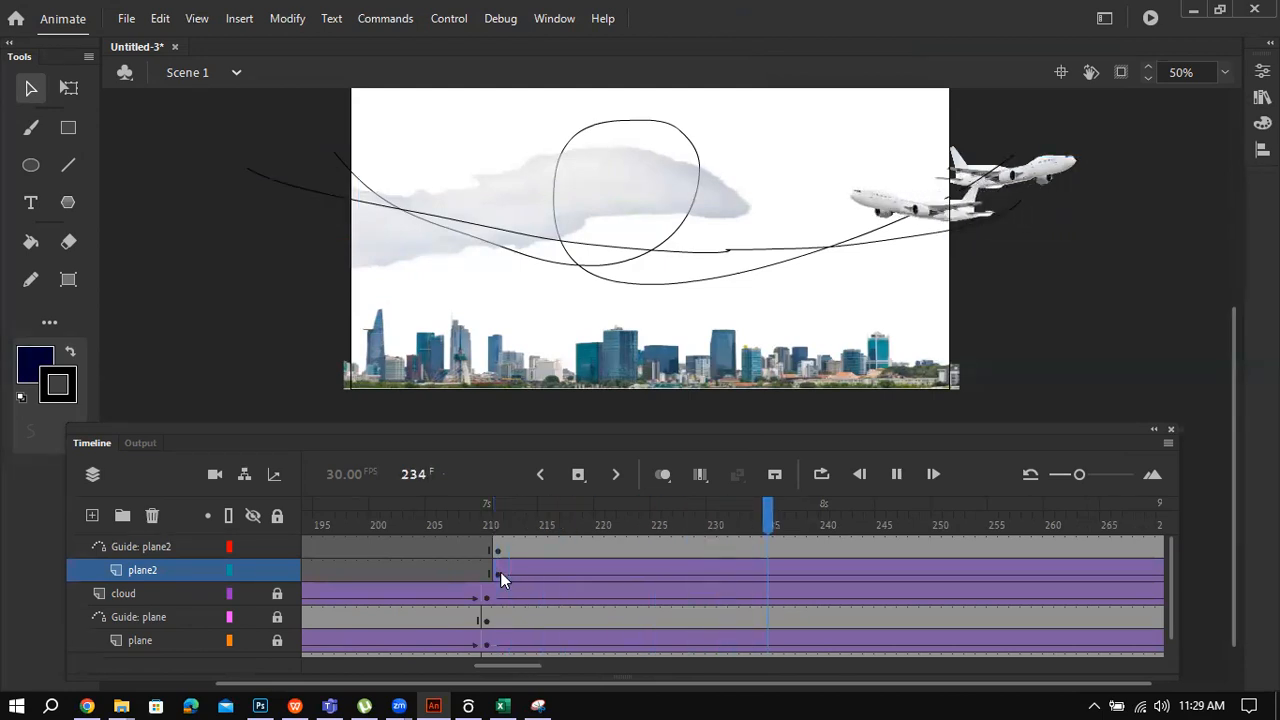
pyautogui.press('Return')
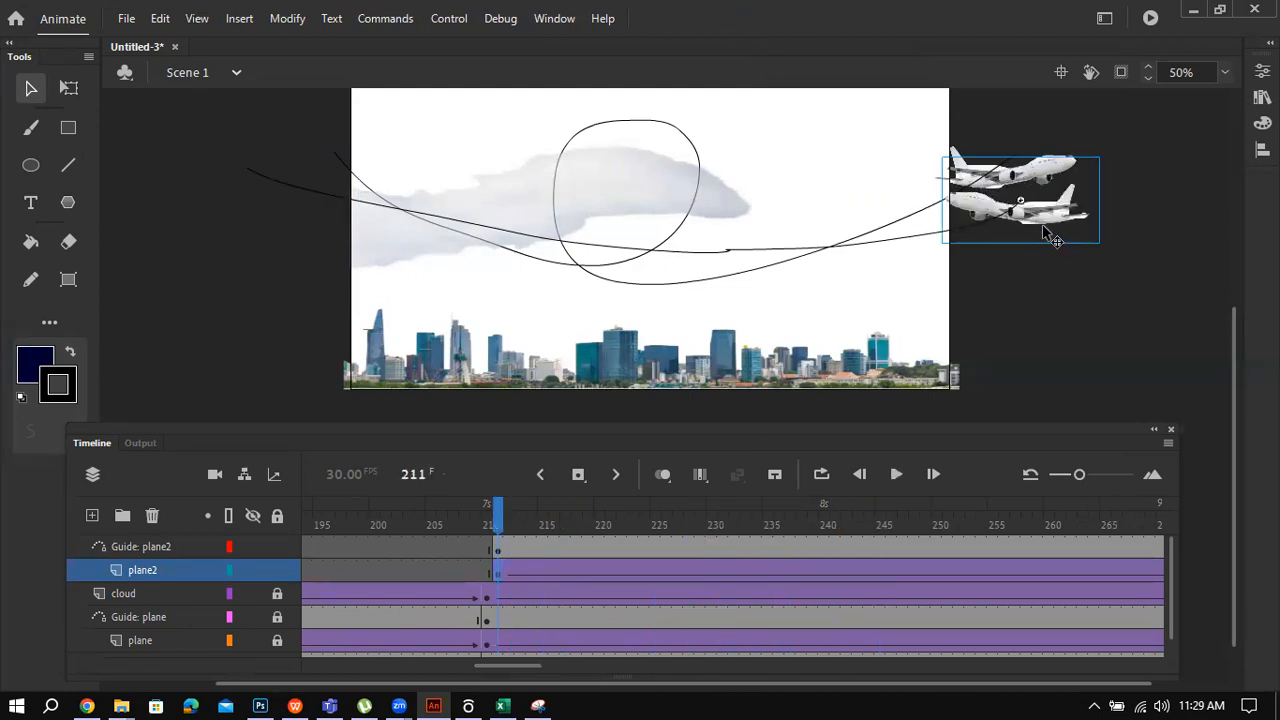
pyautogui.moveTo(1050, 235); pyautogui.dragTo(1040, 244)
pyautogui.press('Return')
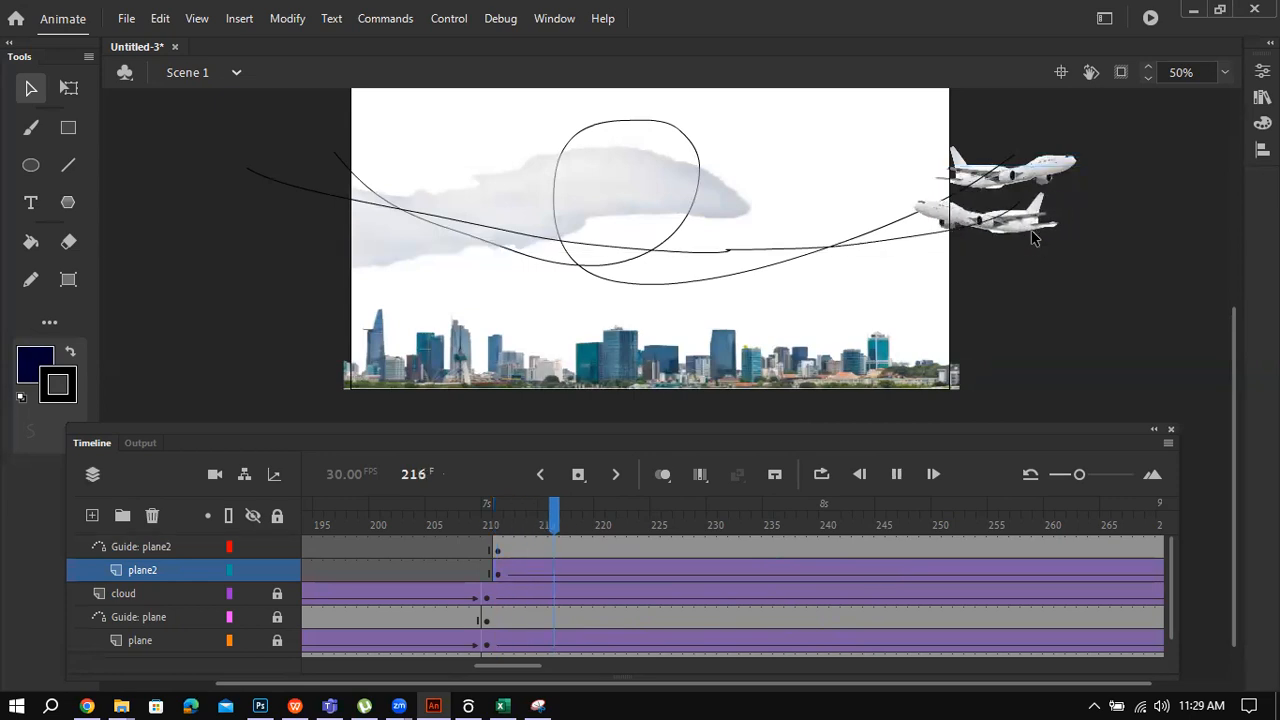
pyautogui.click(500, 574)
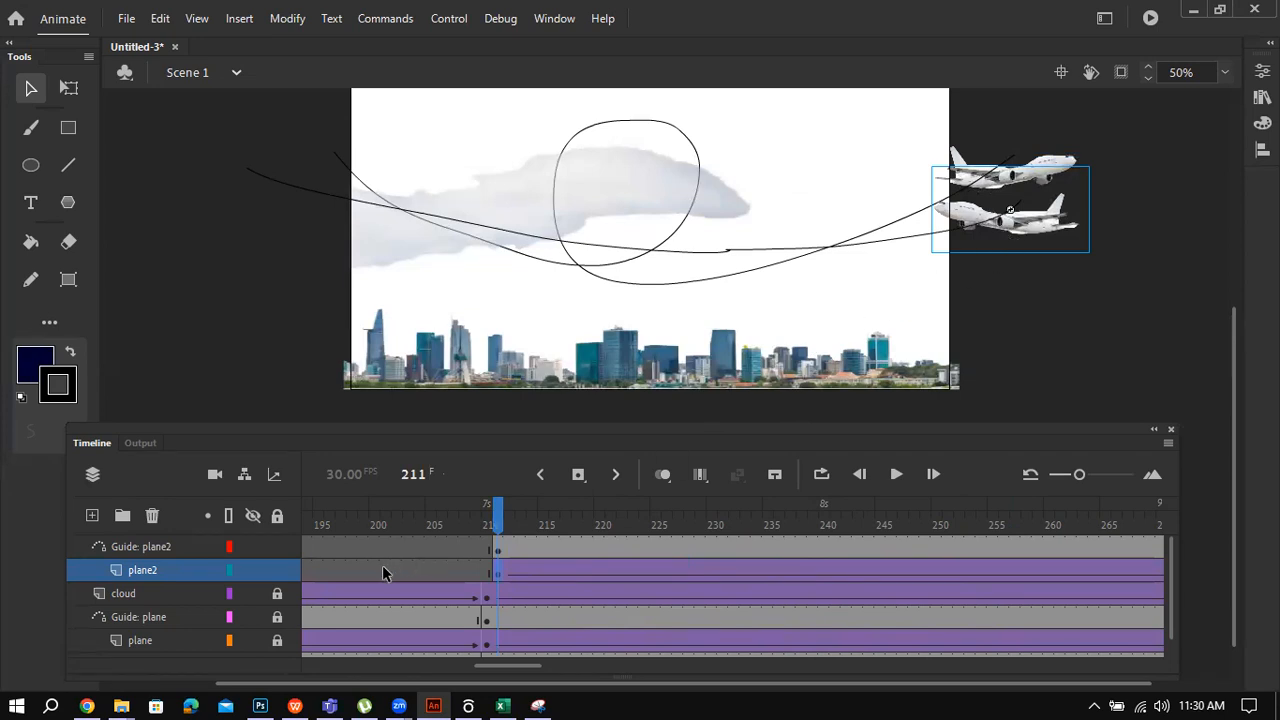
pyautogui.click(171, 548)
# Step: Delete the old Guide: plane2 layer and add a fresh classic motion guide above plane2
pyautogui.rightClick(171, 546)
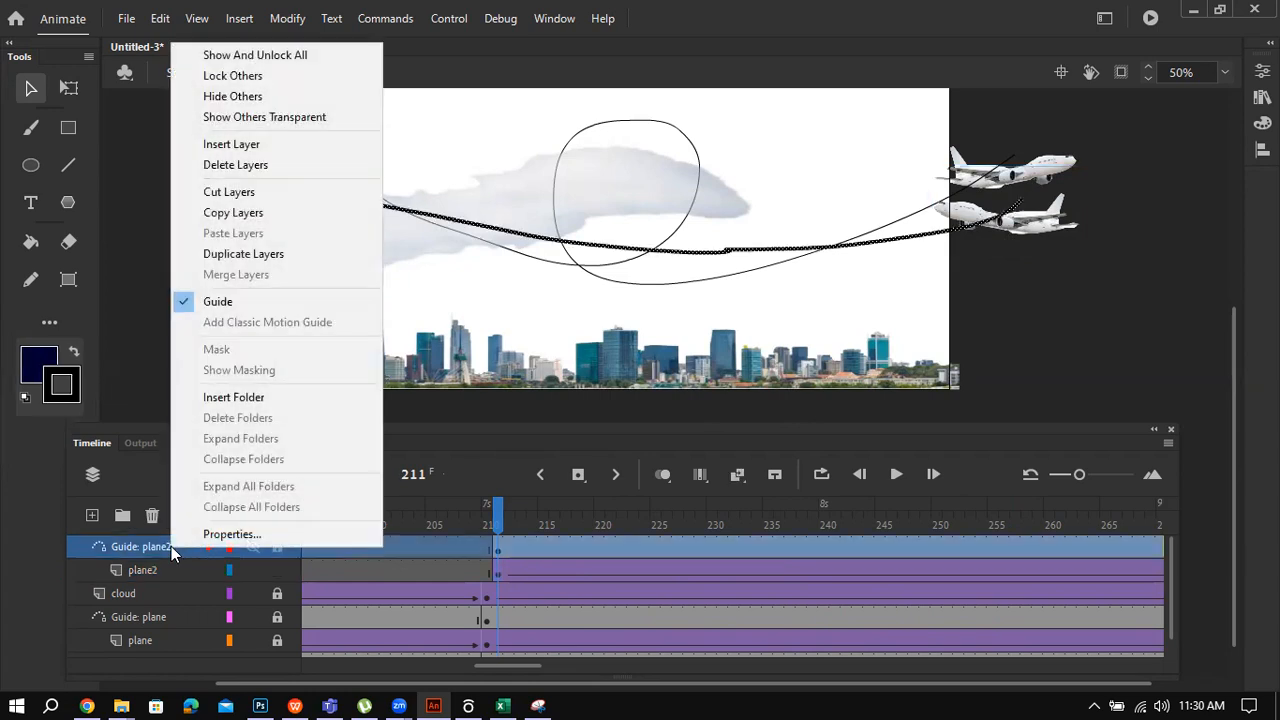
pyautogui.click(272, 165)
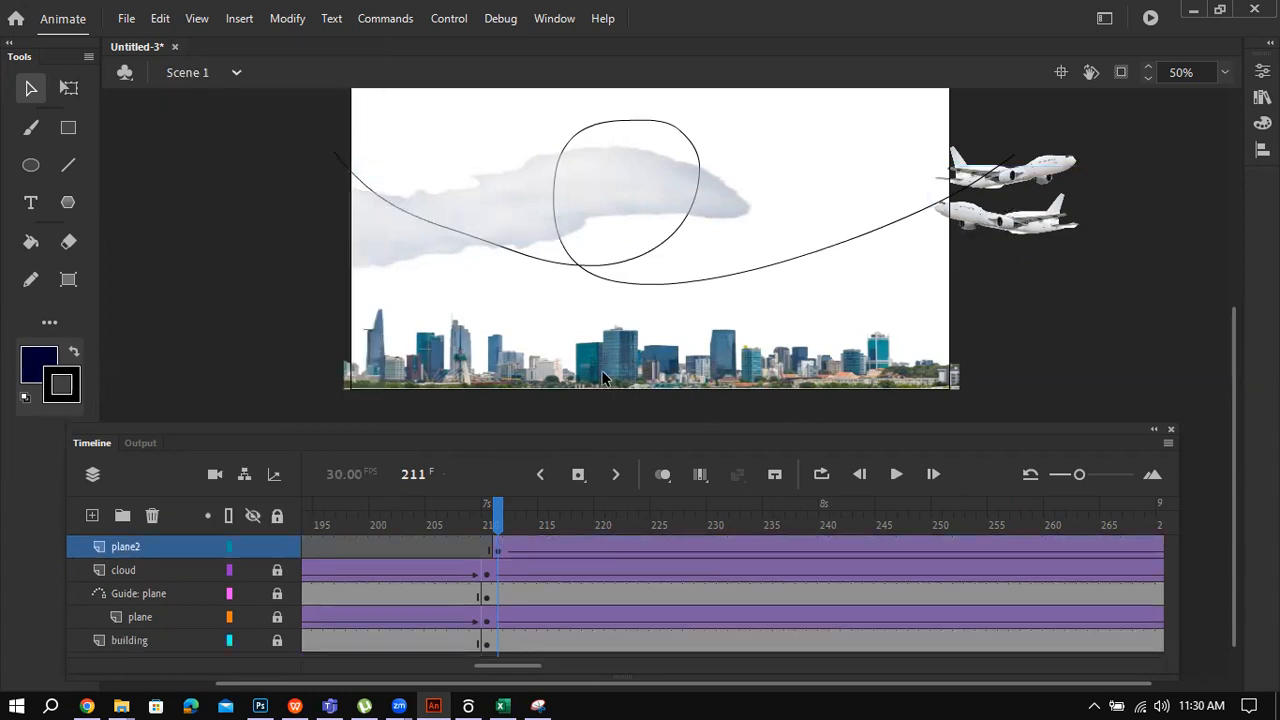
pyautogui.click(499, 550)
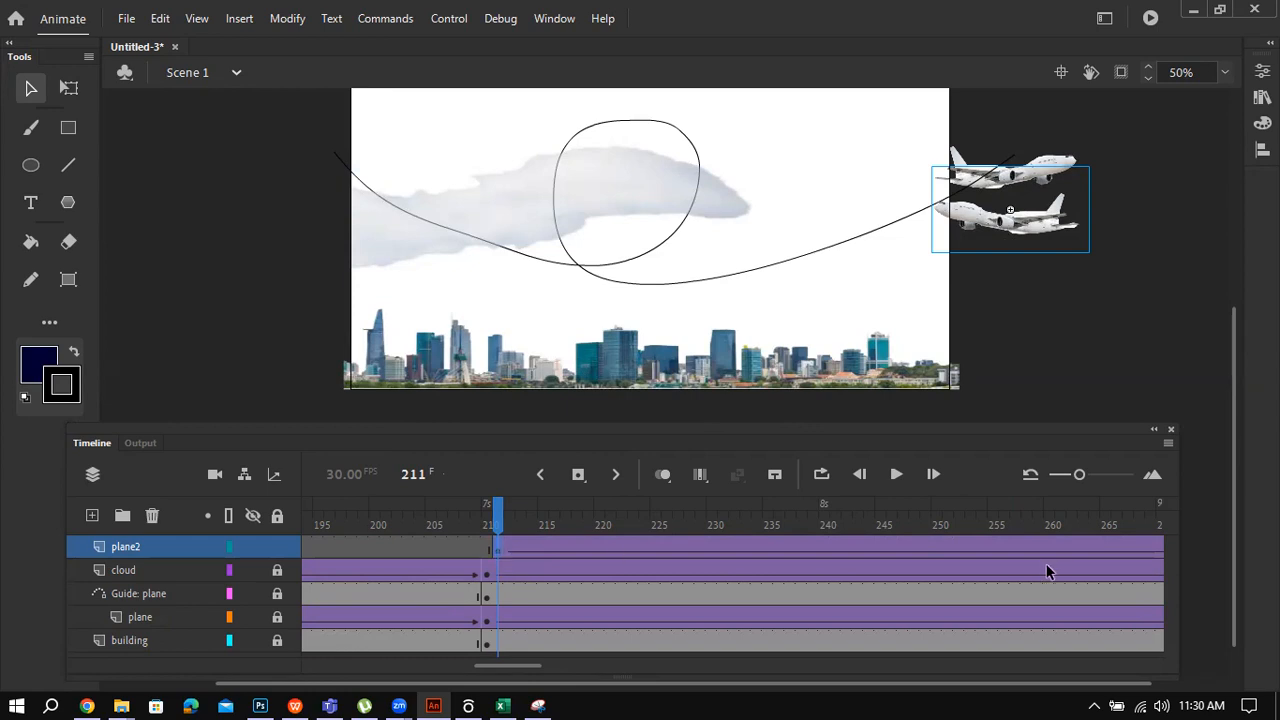
pyautogui.rightClick(179, 545)
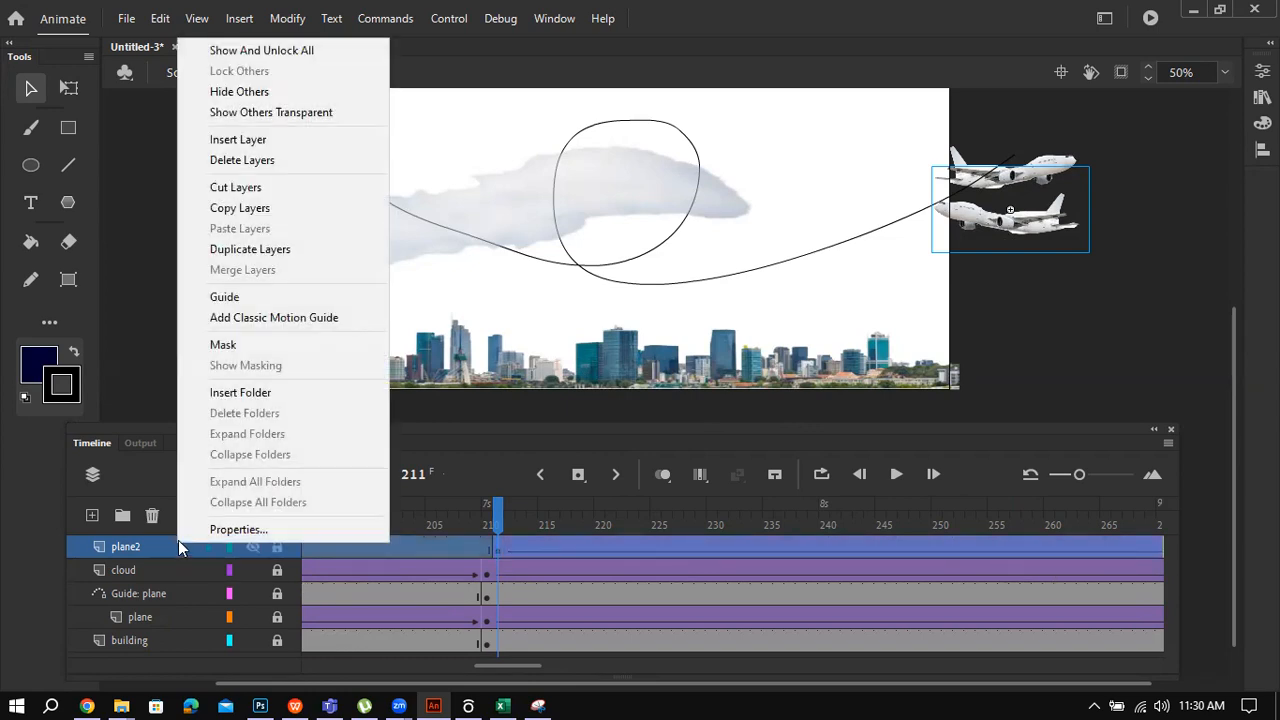
pyautogui.click(291, 317)
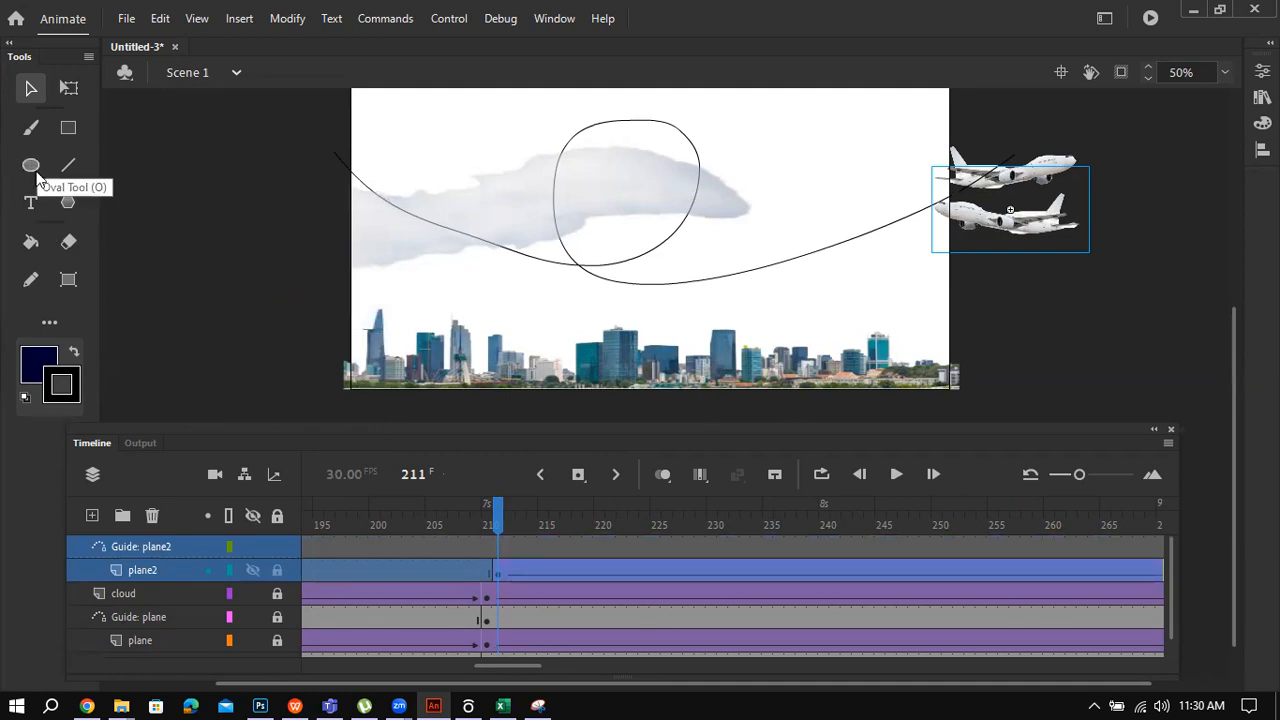
pyautogui.click(31, 280)
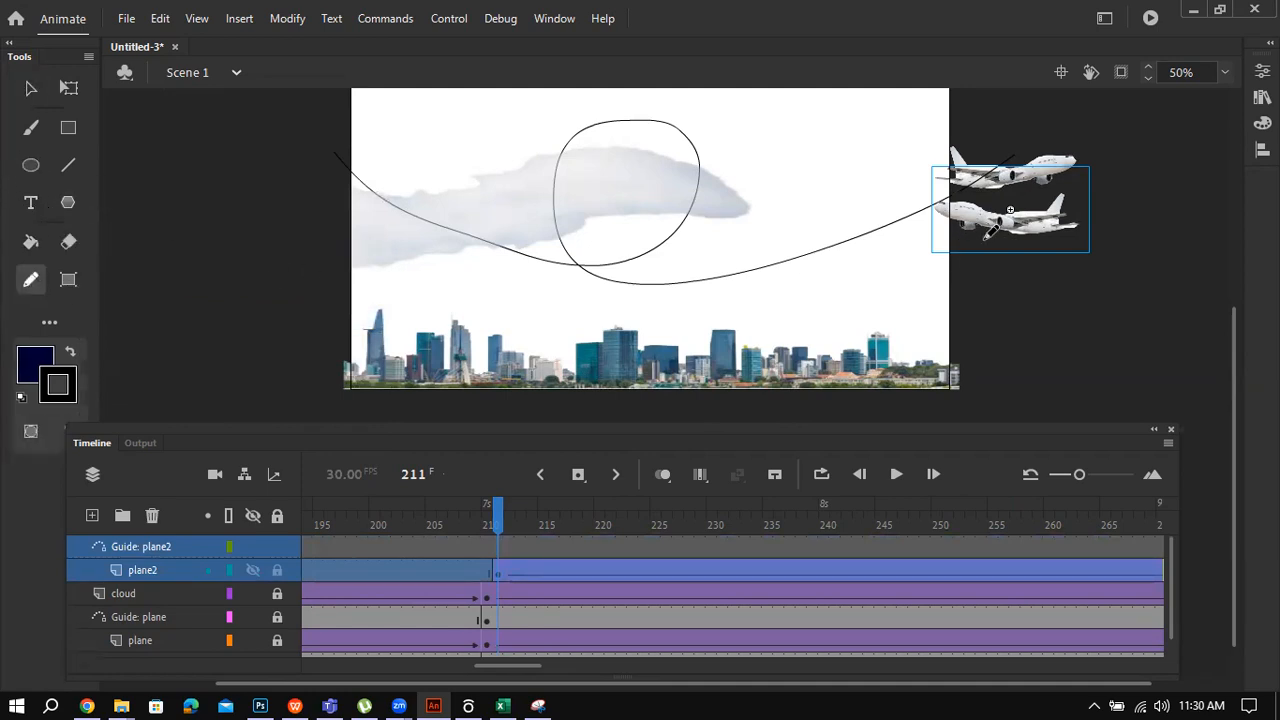
# Step: Pencil a leftward path on the new Guide: plane2 from the planes across the stage
pyautogui.moveTo(1010, 212)
pyautogui.mouseDown()
pyautogui.moveTo(755, 250)
pyautogui.moveTo(591, 252)
pyautogui.moveTo(416, 231)
pyautogui.moveTo(247, 169)
pyautogui.mouseUp()
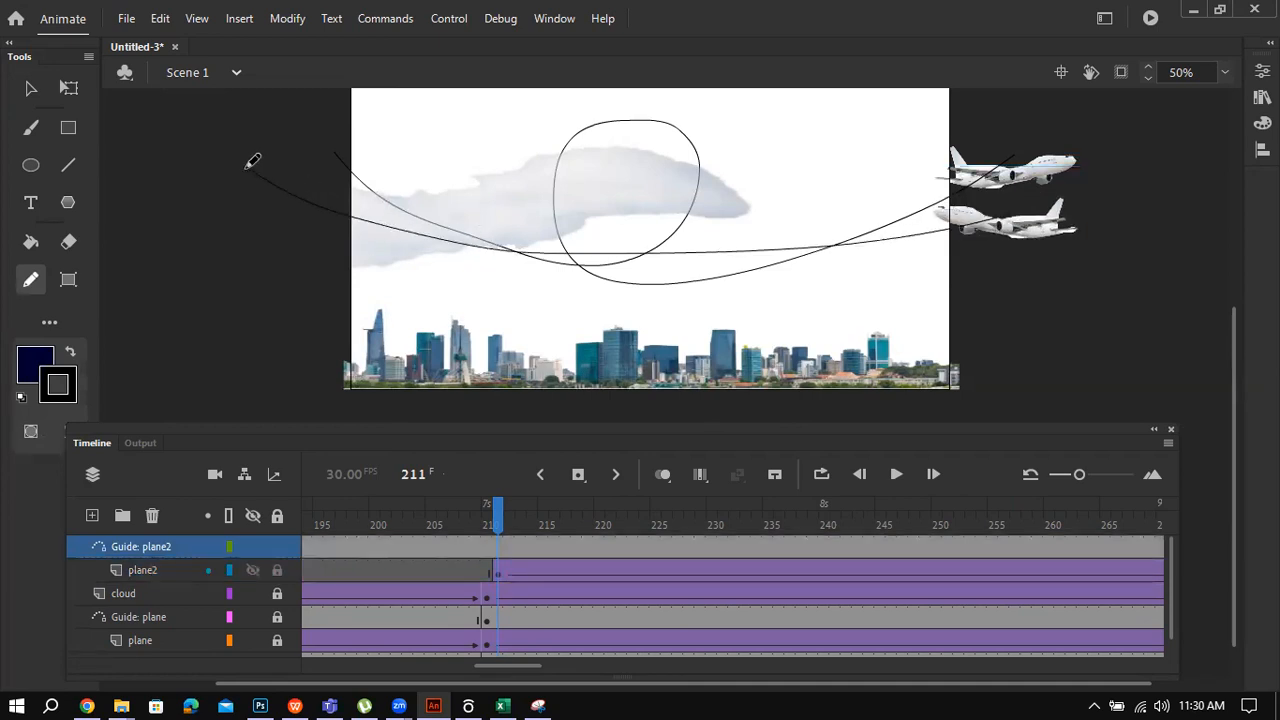
pyautogui.click(31, 88)
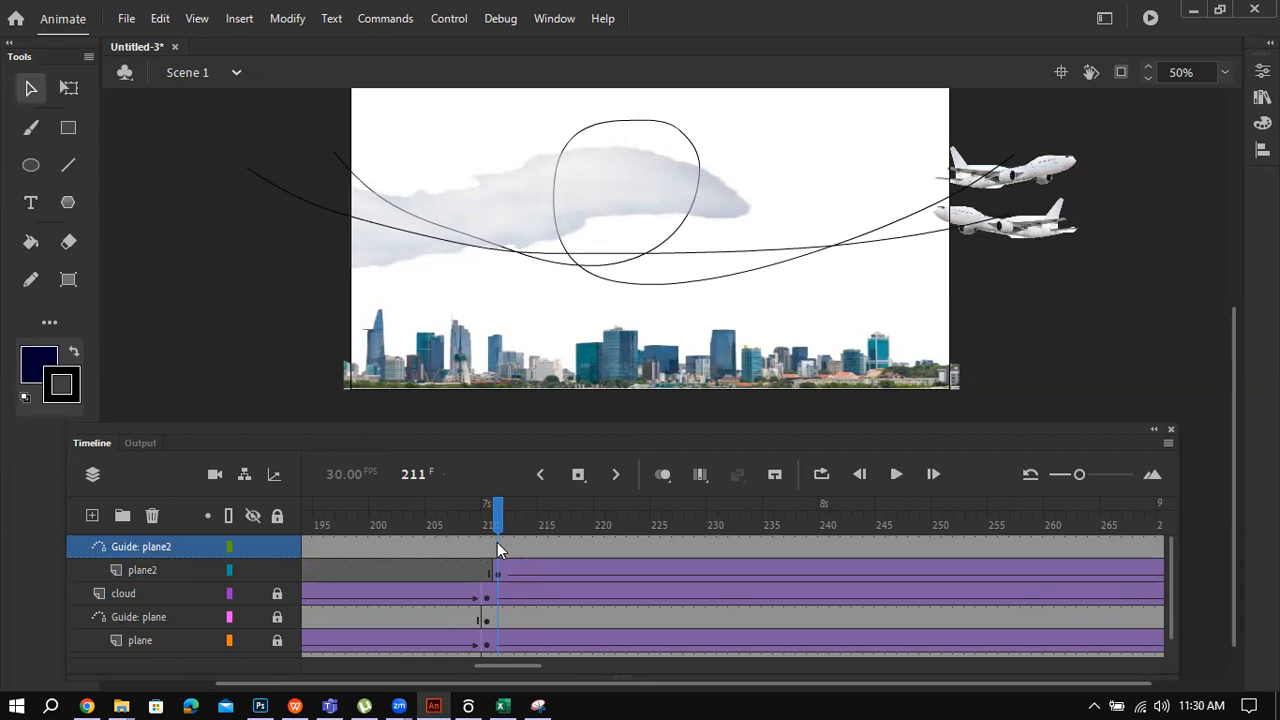
pyautogui.click(568, 562)
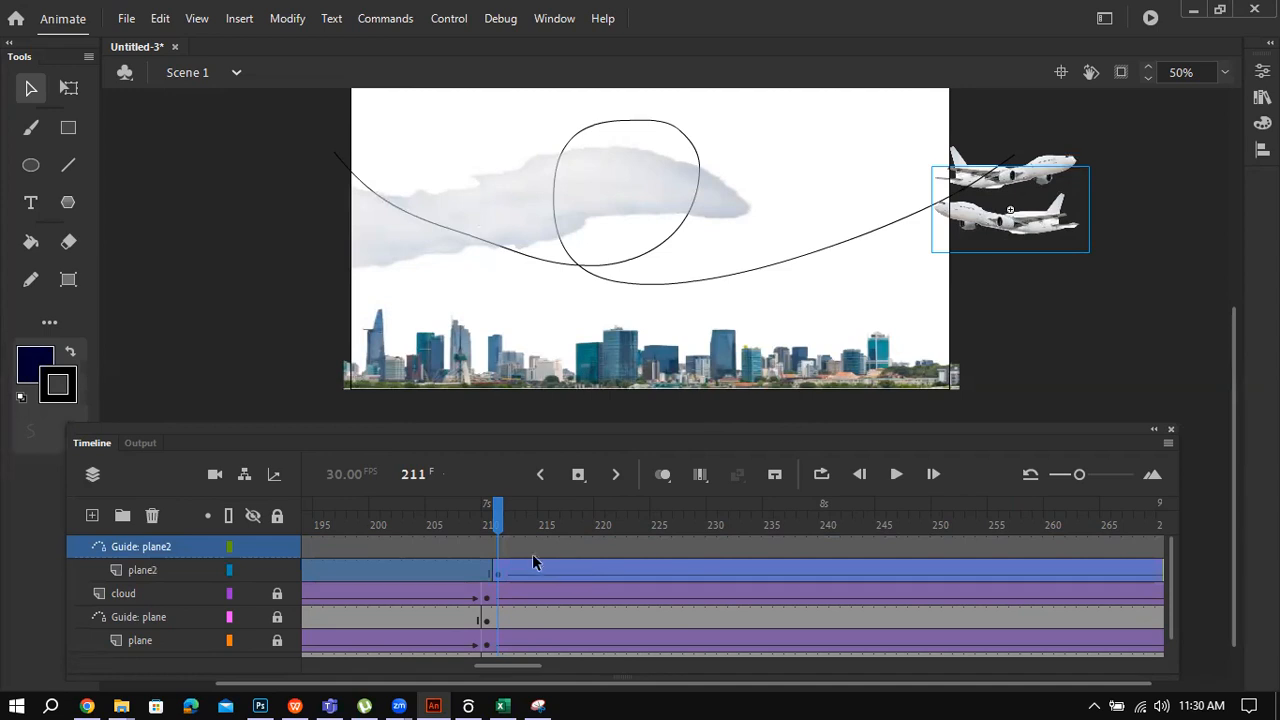
pyautogui.click(497, 551)
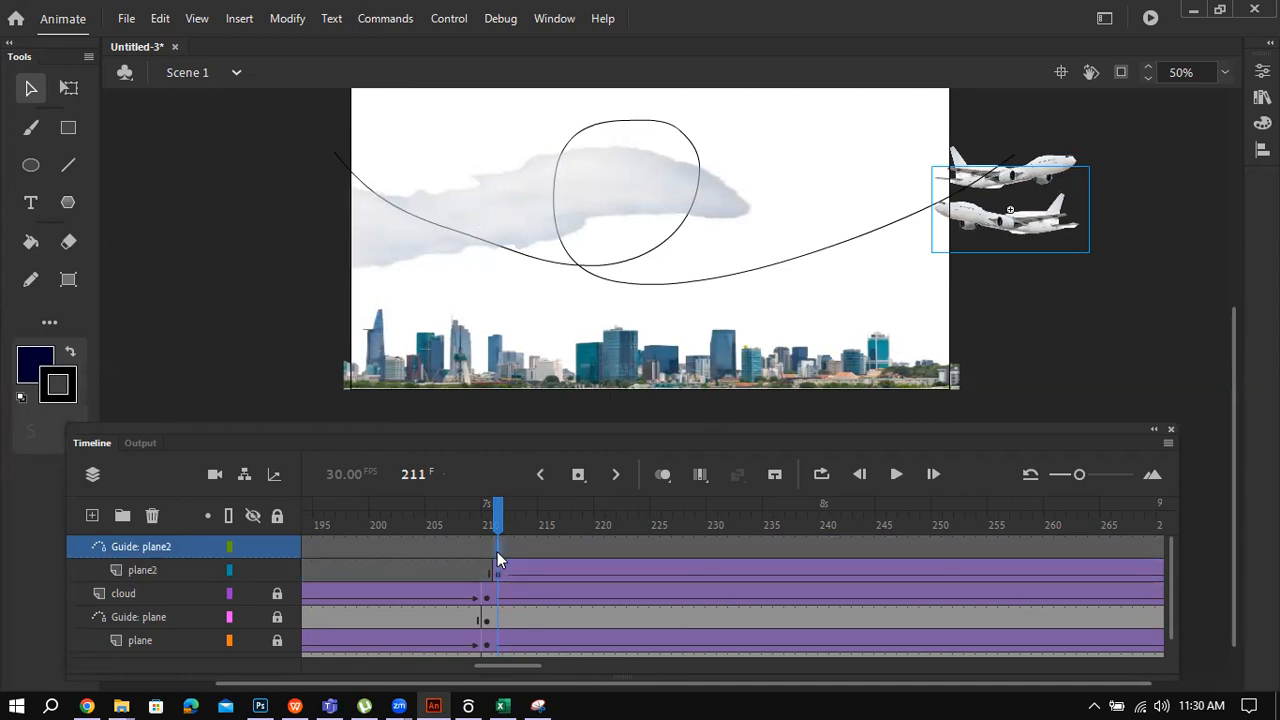
# Step: Insert a keyframe at frame 211 and redraw plane2's path leftward past the stage's upper-left edge
pyautogui.rightClick(497, 551)
pyautogui.click(574, 284)
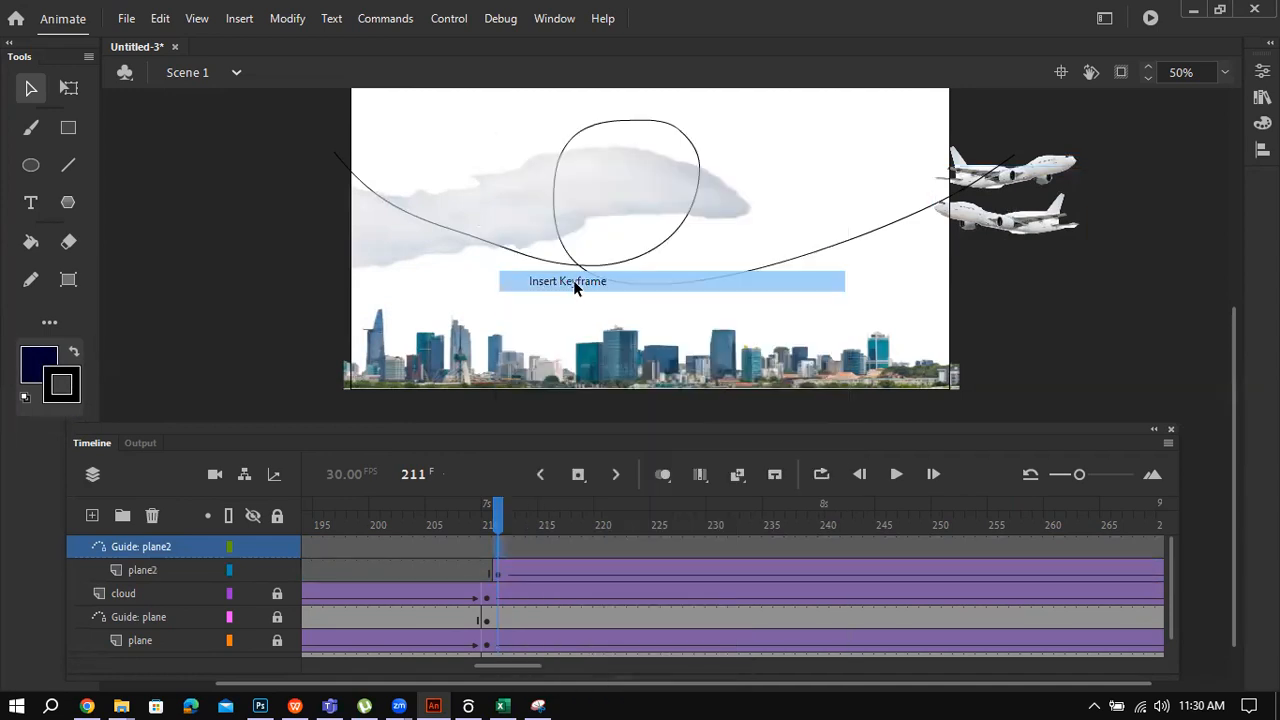
pyautogui.click(31, 280)
pyautogui.moveTo(955, 225)
pyautogui.mouseDown()
pyautogui.moveTo(748, 246)
pyautogui.moveTo(520, 236)
pyautogui.moveTo(210, 138)
pyautogui.mouseUp()
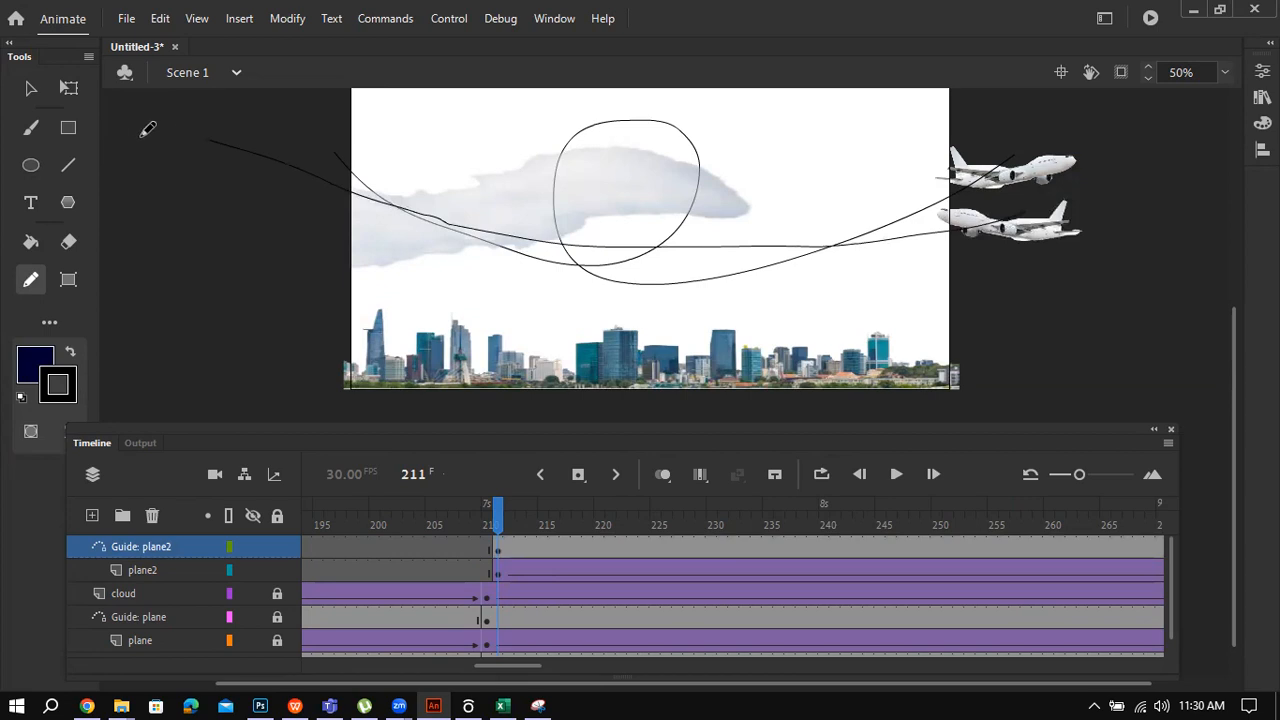
pyautogui.click(31, 88)
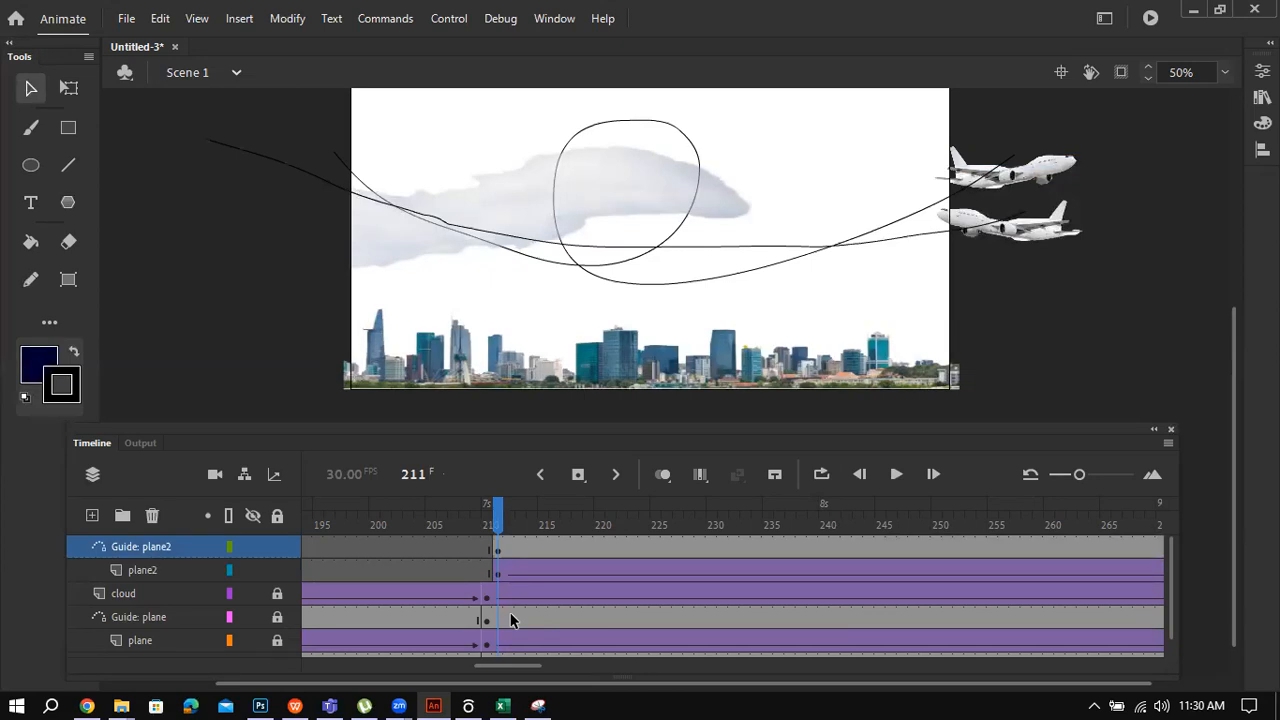
# Step: Check plane2 at frame 390, scrub back, and play from frame 211 along the new path
pyautogui.moveTo(521, 666); pyautogui.dragTo(655, 690)
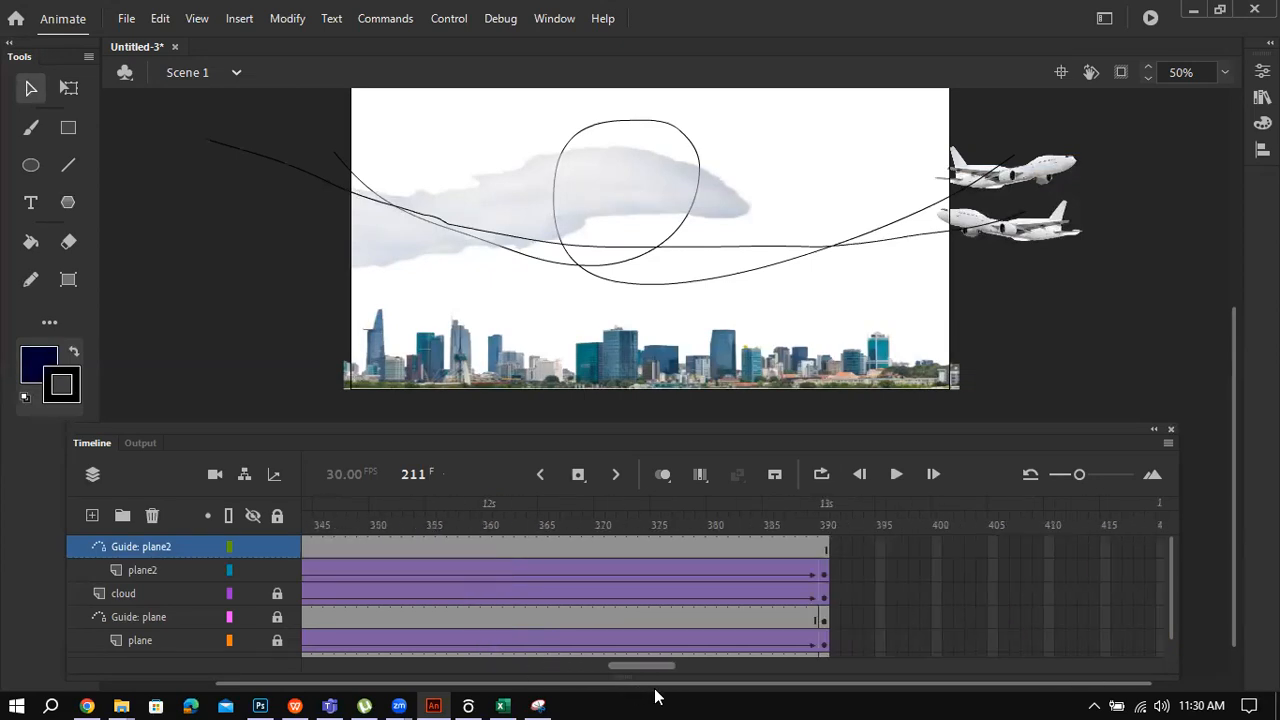
pyautogui.click(822, 574)
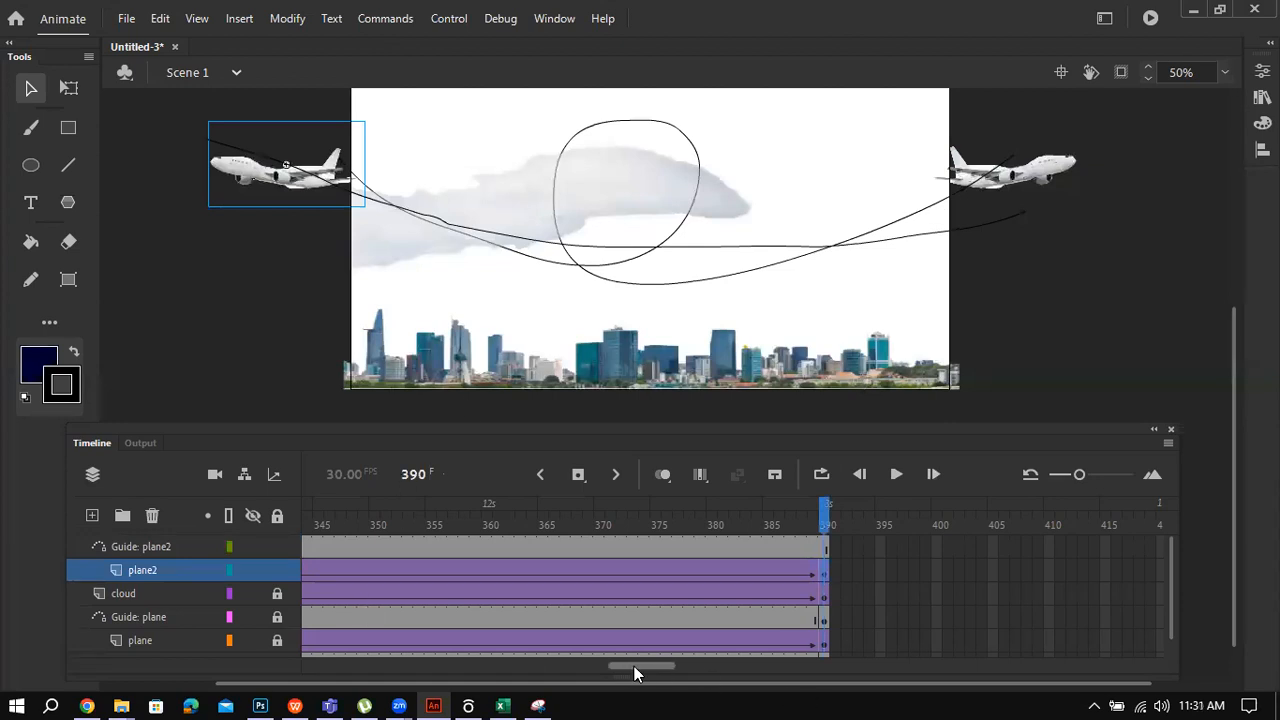
pyautogui.moveTo(634, 666); pyautogui.dragTo(617, 666)
pyautogui.moveTo(590, 572); pyautogui.dragTo(410, 568)
pyautogui.moveTo(611, 666); pyautogui.dragTo(482, 668)
pyautogui.click(643, 572)
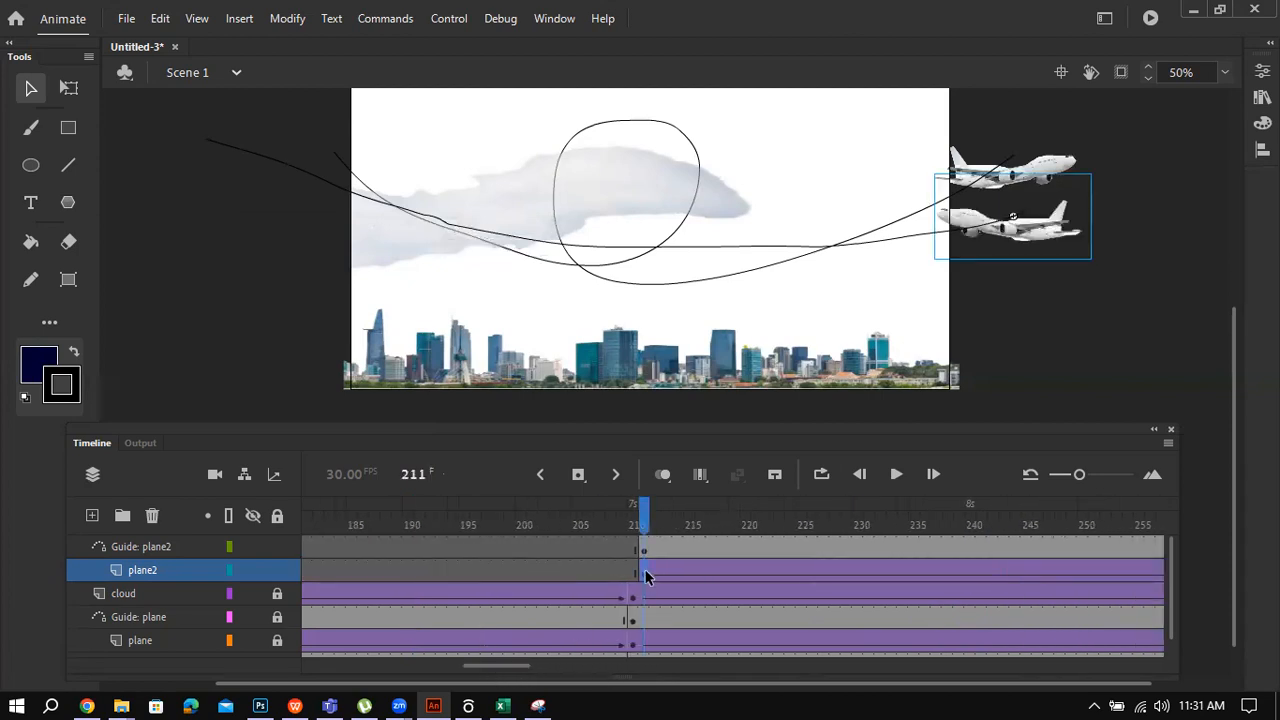
pyautogui.press('Return')
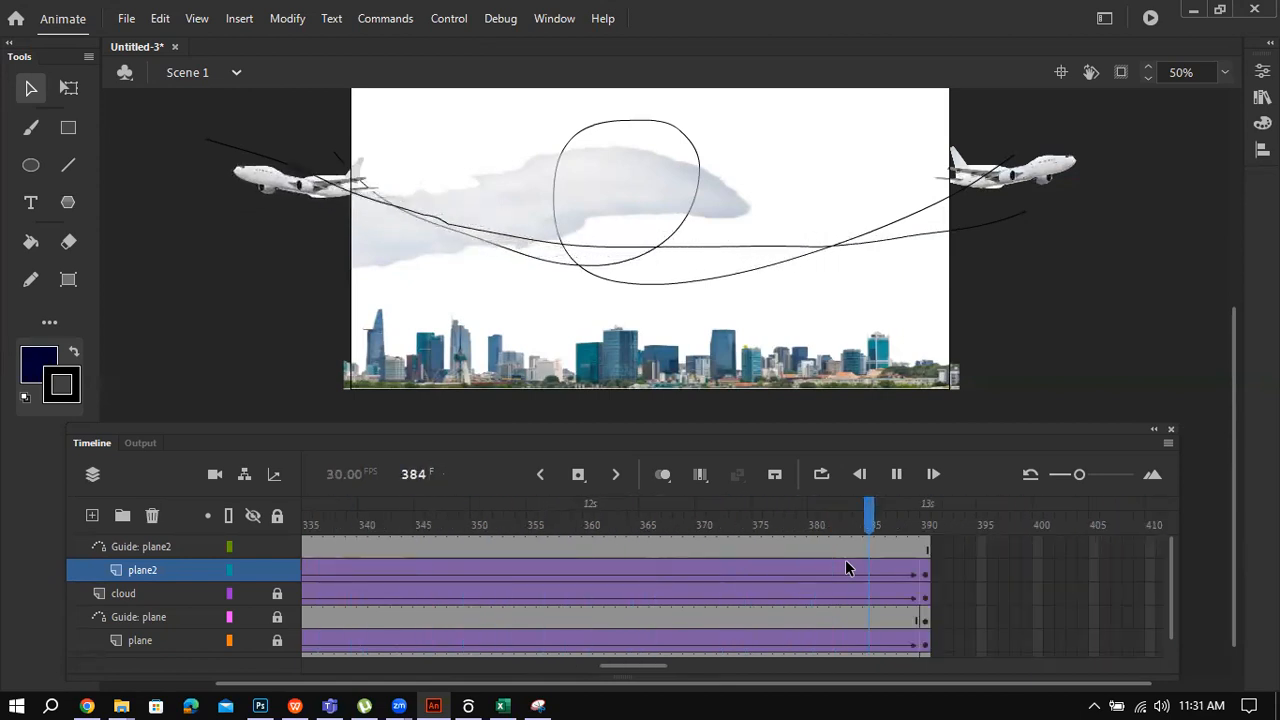
pyautogui.moveTo(649, 666); pyautogui.dragTo(686, 669)
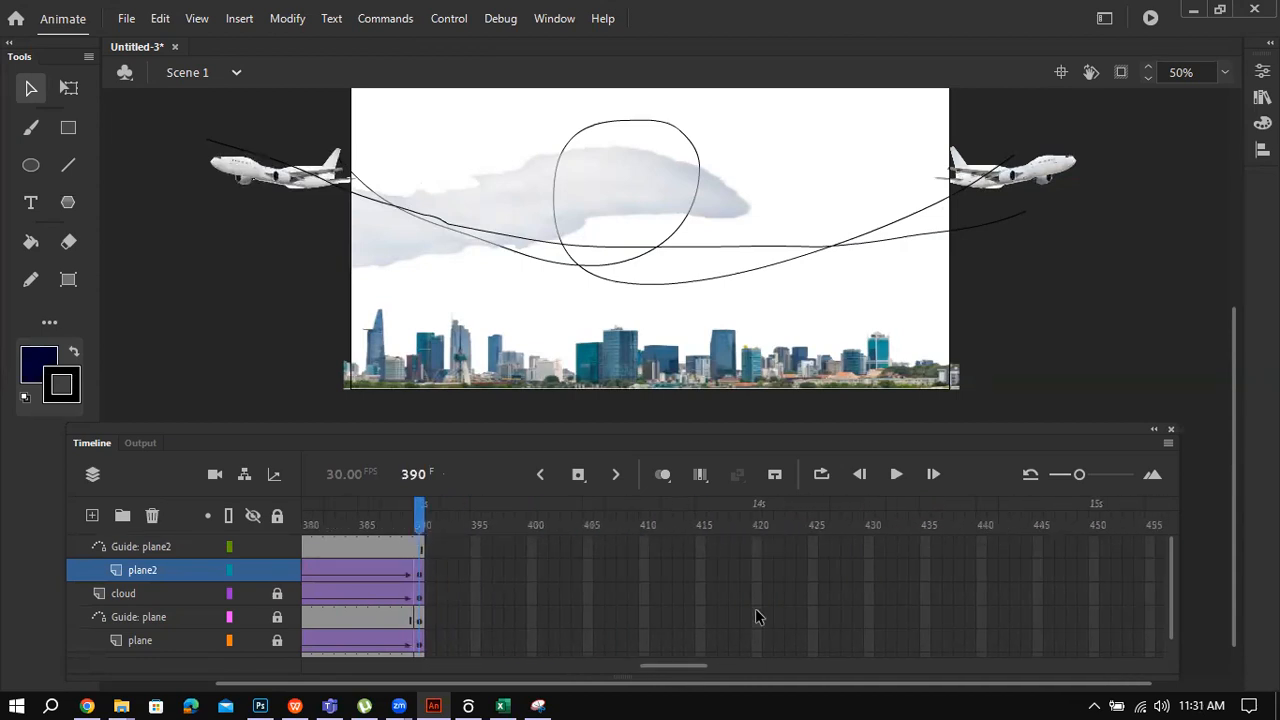
# Step: Extend all five layers to frame 420 and test the movie as Untitled-3.swf
pyautogui.click(759, 546)
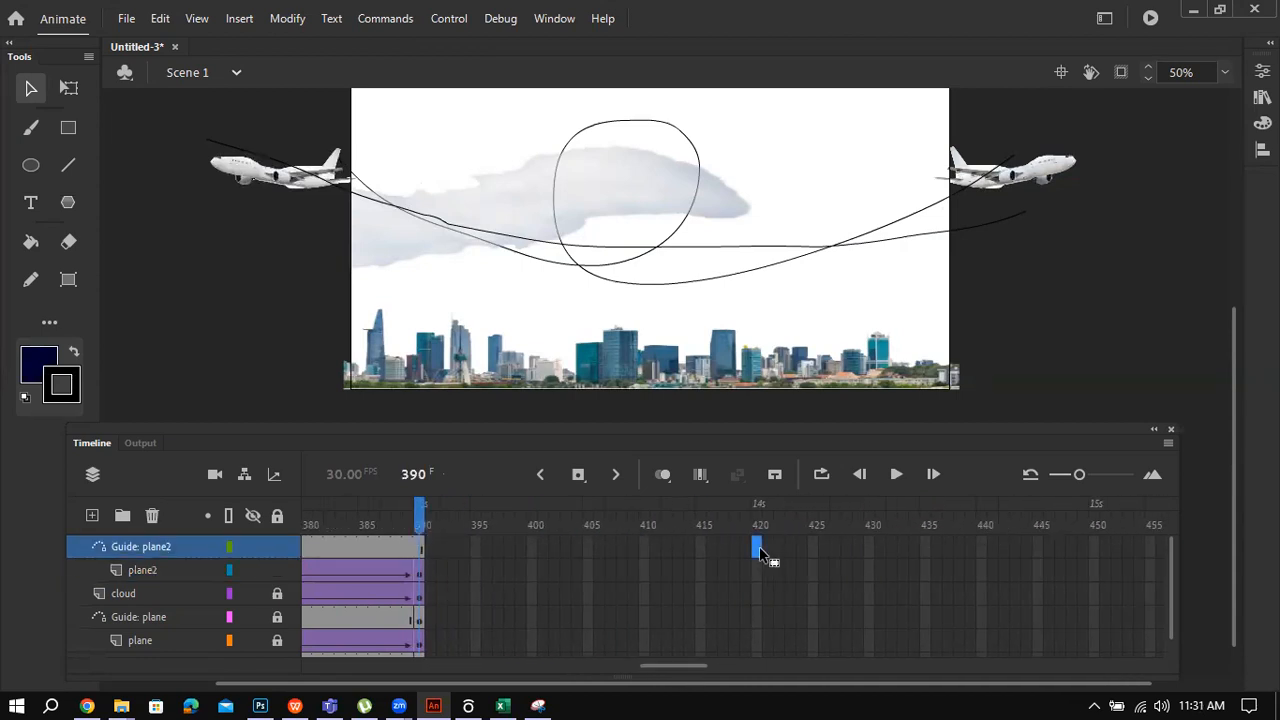
pyautogui.click(757, 547)
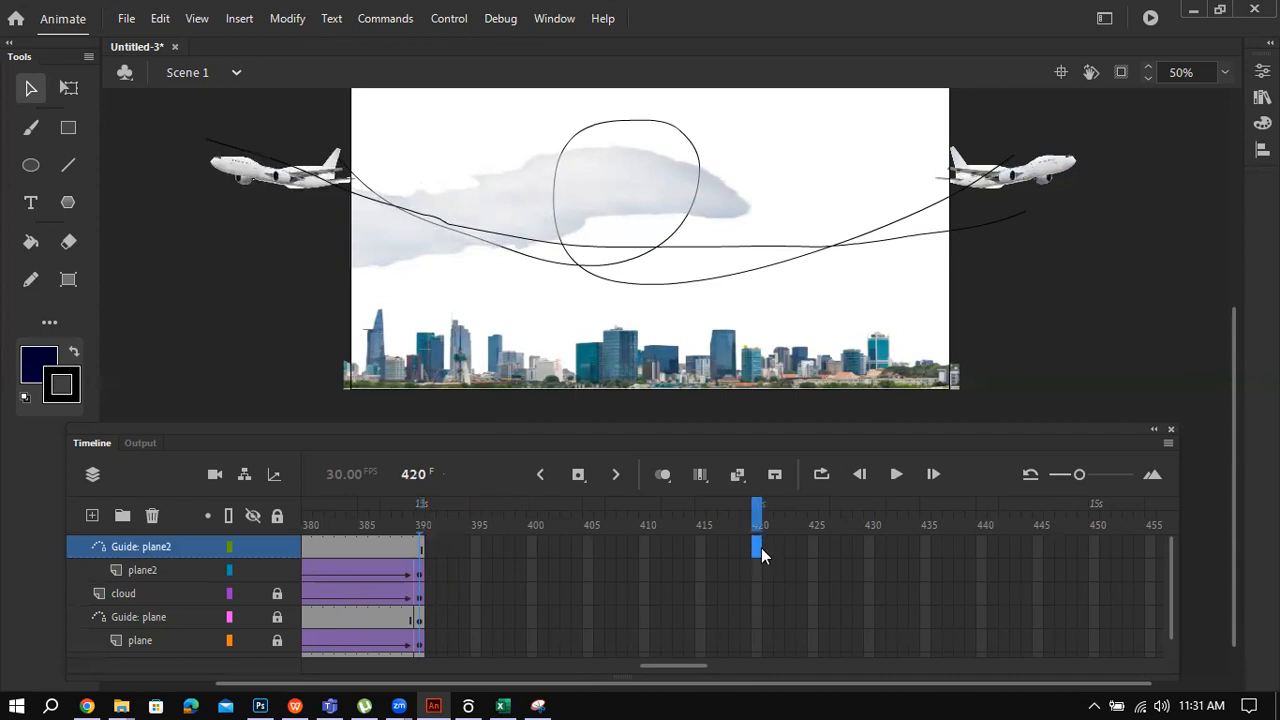
pyautogui.press('F5')
pyautogui.click(755, 569)
pyautogui.press('F5')
pyautogui.click(757, 594)
pyautogui.press('F5')
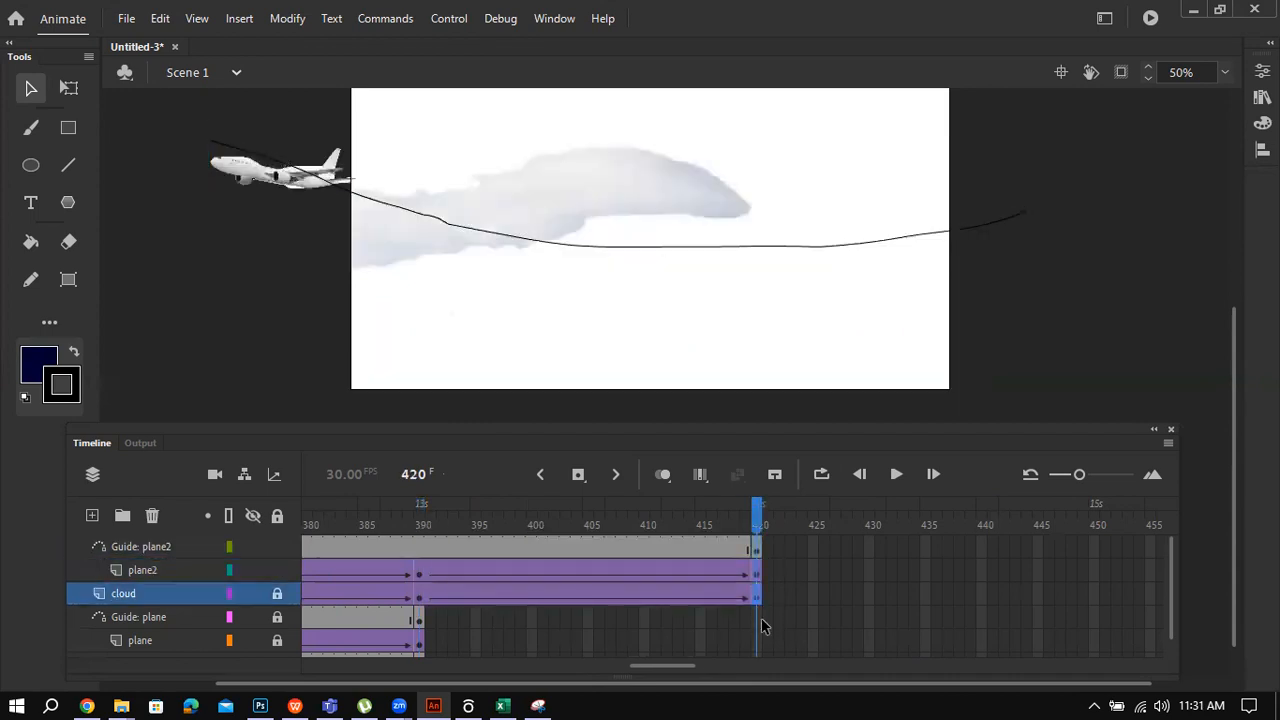
pyautogui.click(757, 617)
pyautogui.press('F5')
pyautogui.click(756, 640)
pyautogui.press('F5')
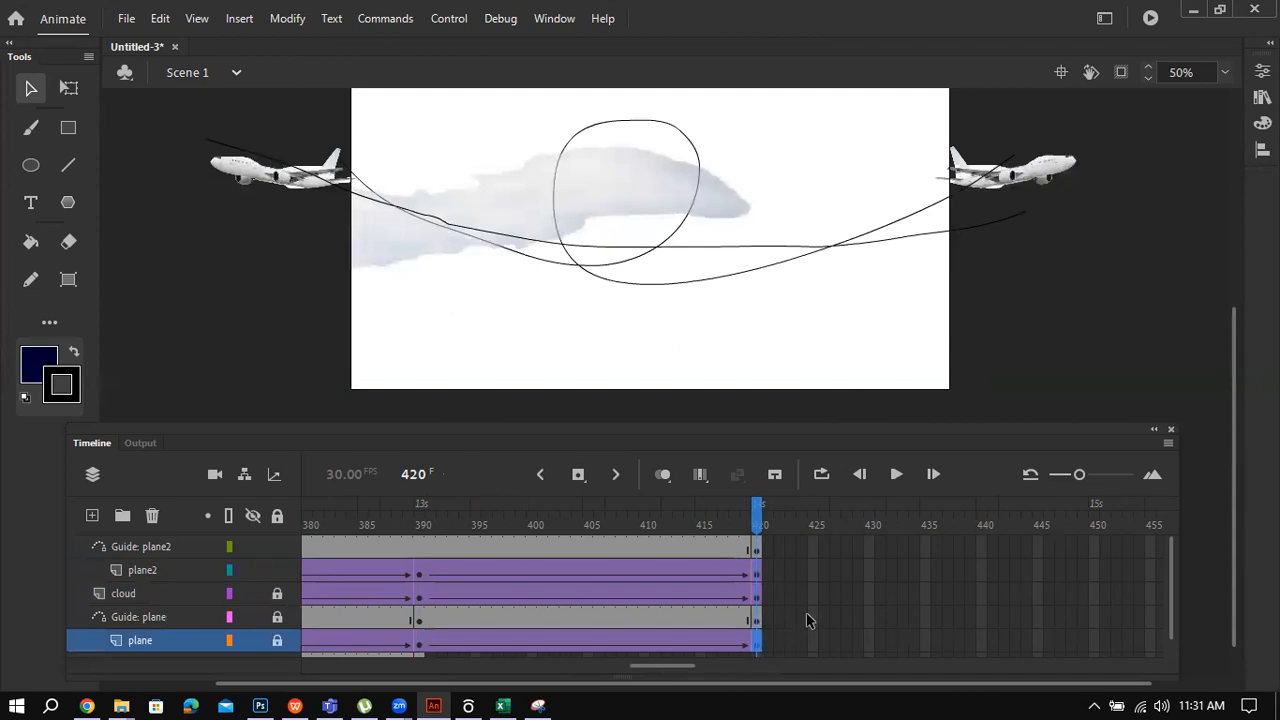
pyautogui.hotkey('ctrl', 'Return')
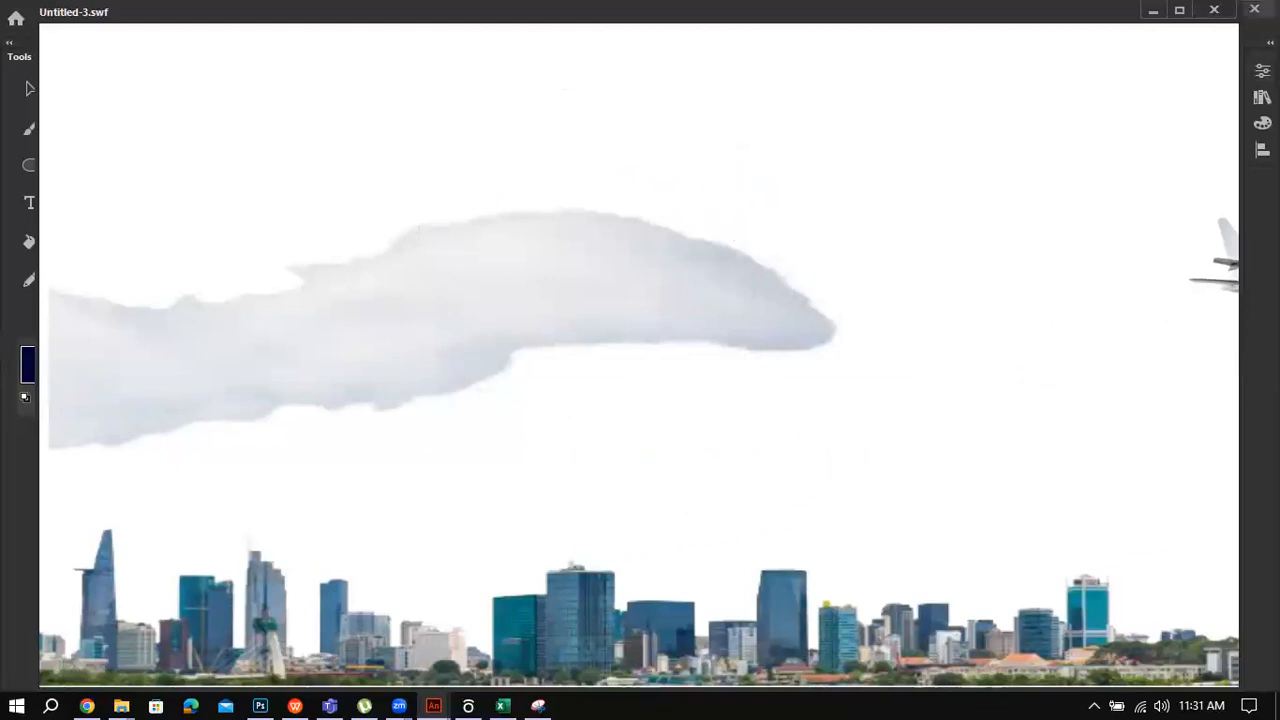
# Step: Close the Untitled-3.swf test movie and cancel the save prompt so Untitled-3 stays open unsaved
pyautogui.hotkey('ctrl', 'w')
pyautogui.hotkey('ctrl', 'w')
pyautogui.click(721, 380)
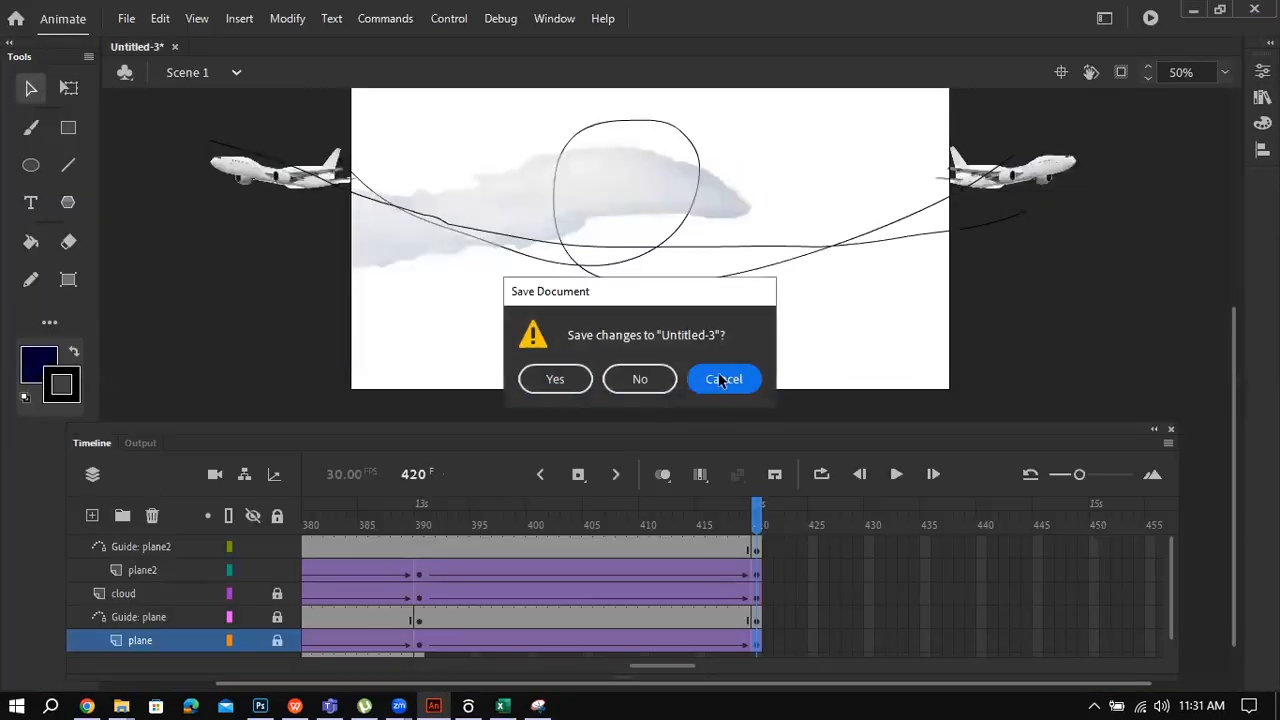
# Step: Move the playhead back to frame 210 and select the plane layer, then the cloud layer
pyautogui.moveTo(647, 670); pyautogui.dragTo(468, 665)
pyautogui.click(754, 592)
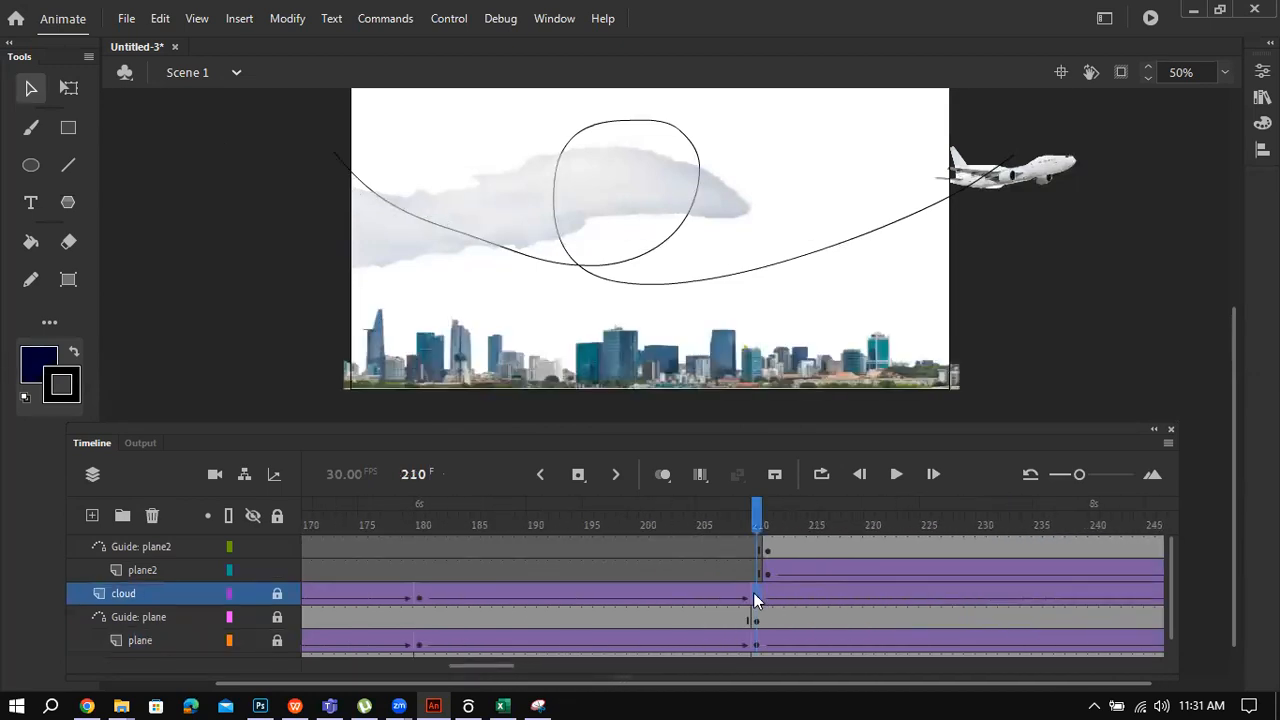
pyautogui.moveTo(502, 662); pyautogui.dragTo(515, 688)
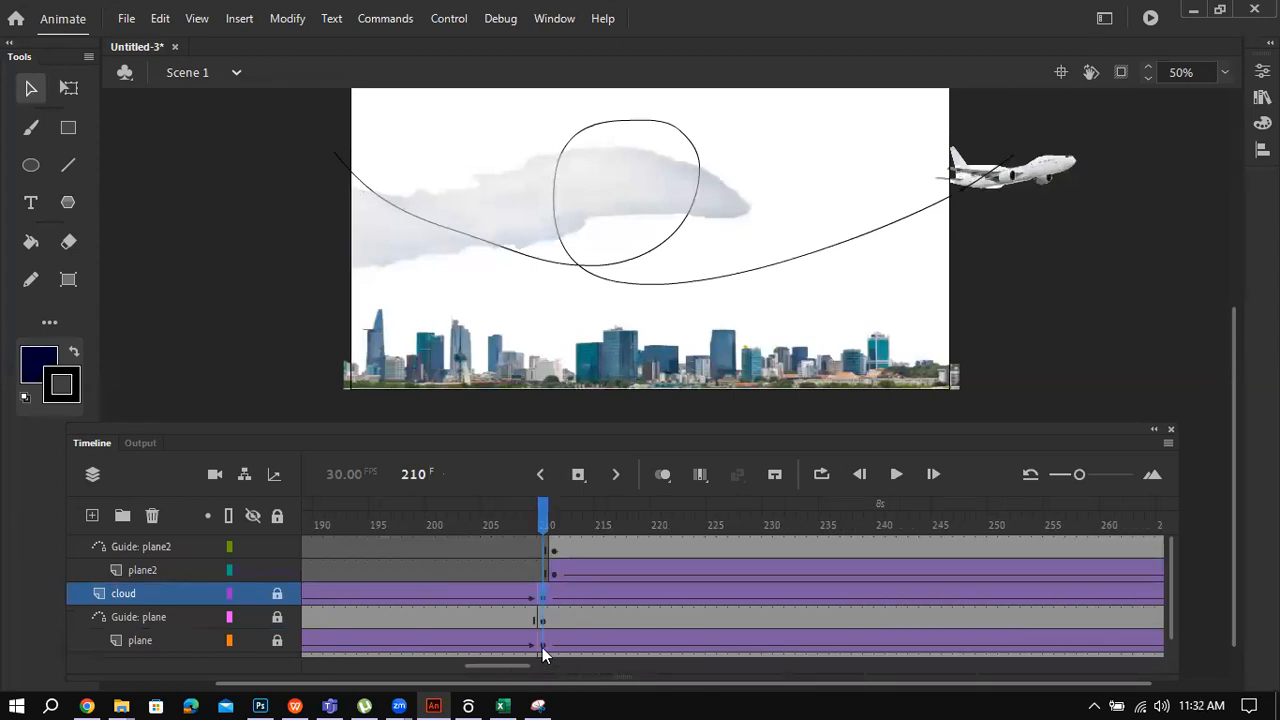
pyautogui.click(542, 647)
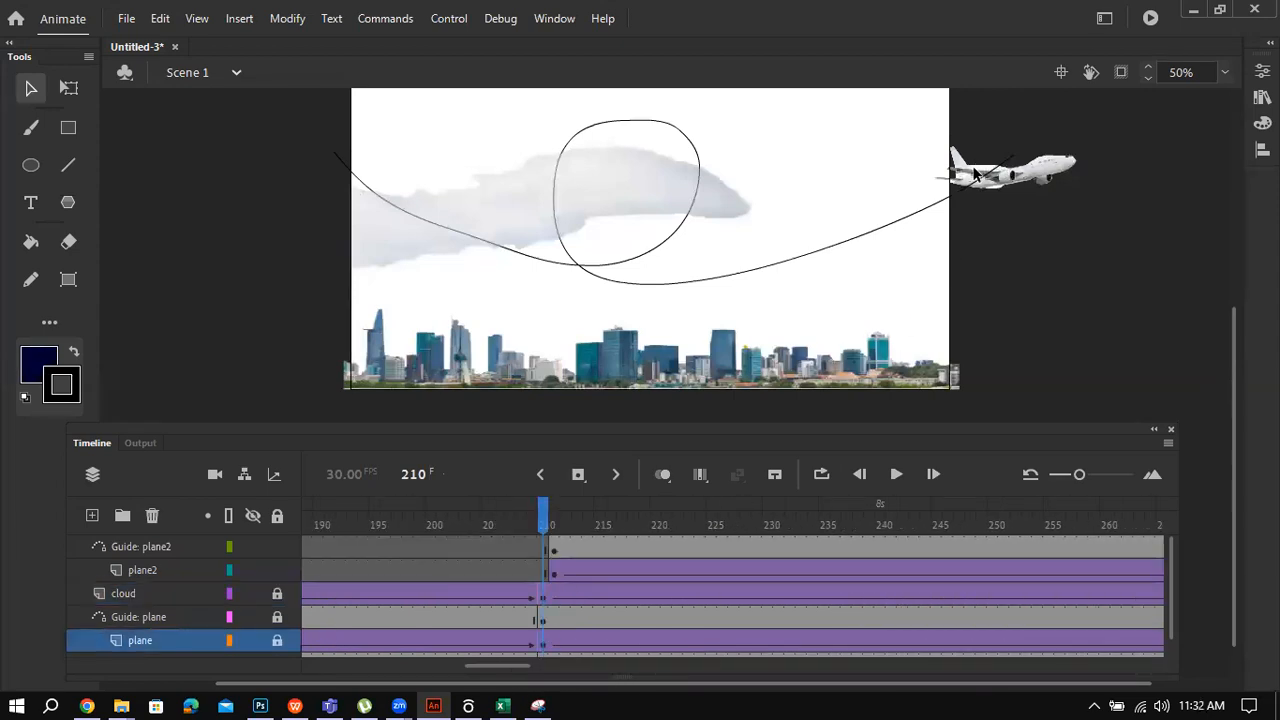
pyautogui.click(540, 597)
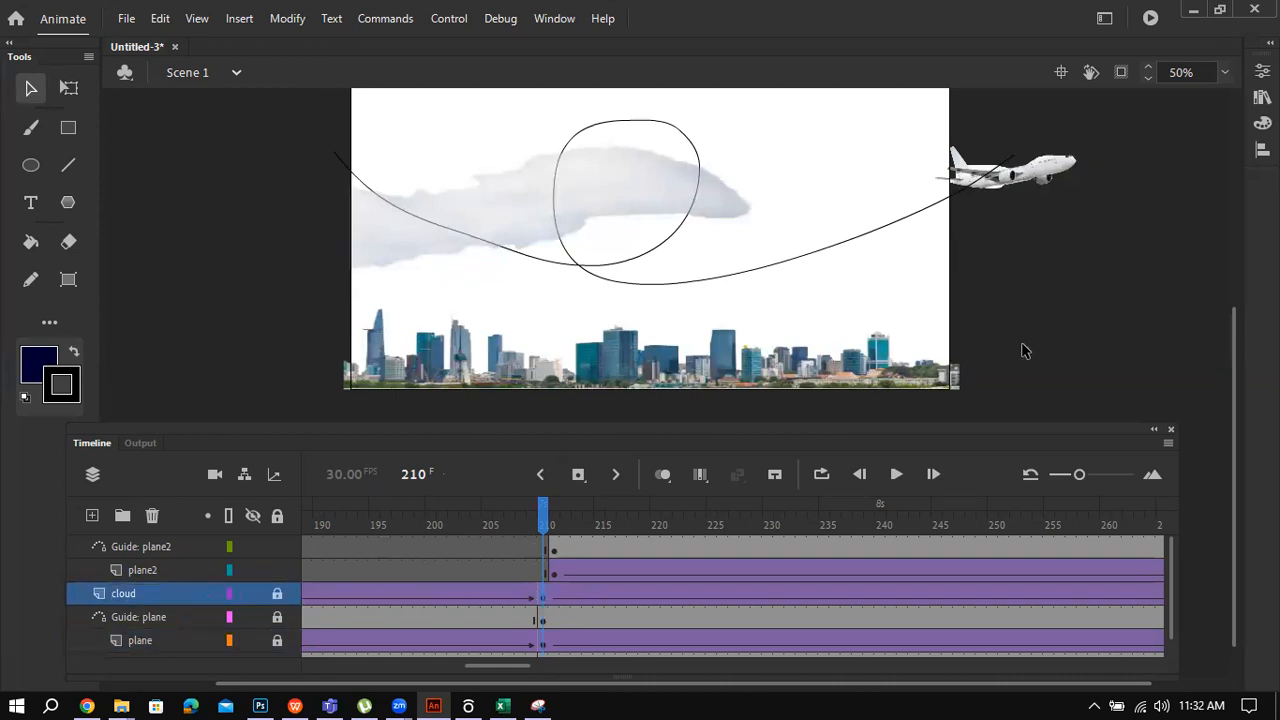